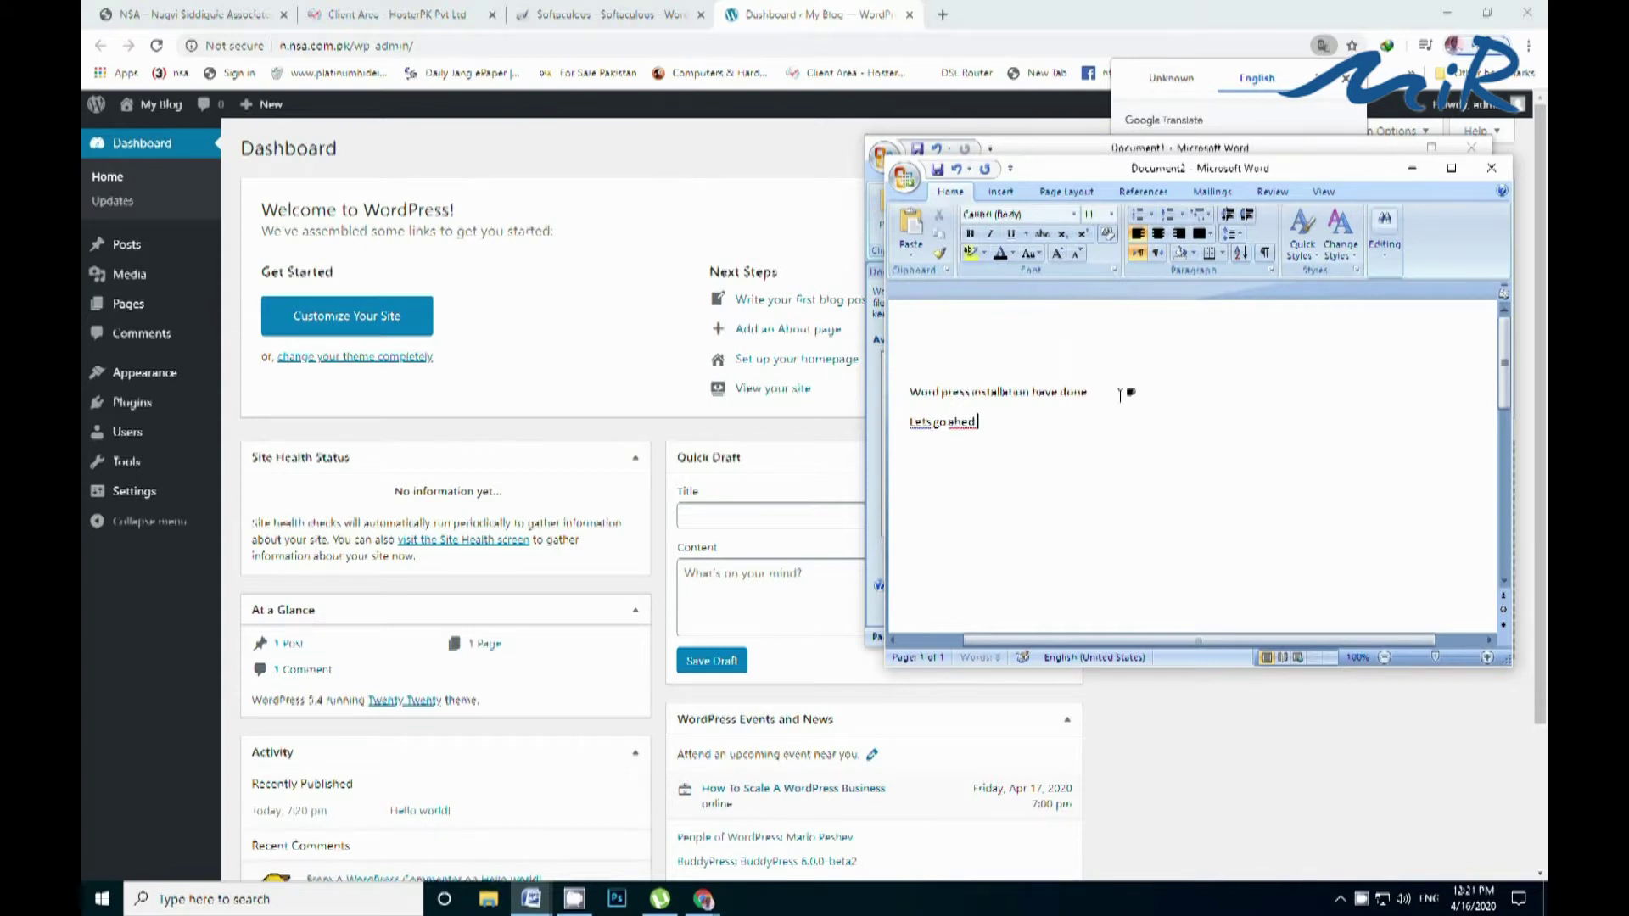
- Switch to the browser and open the WordPress page for adding new plugins
{"action": "key", "text": "alt+Tab"}
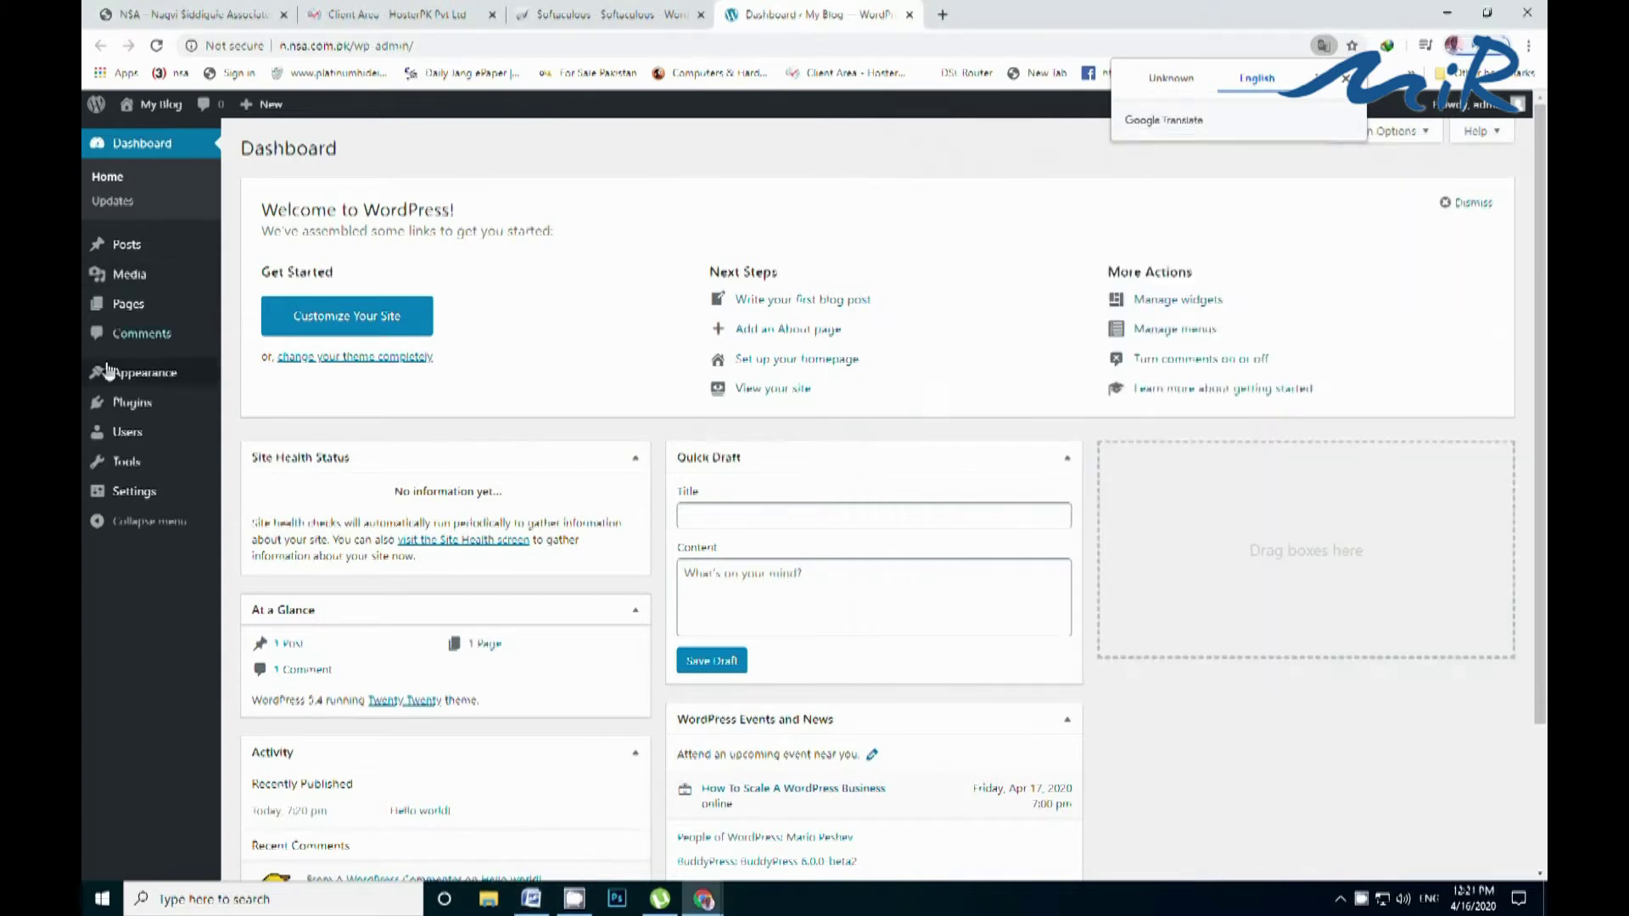
{"action": "mouse_move", "coordinate": [164, 122]}
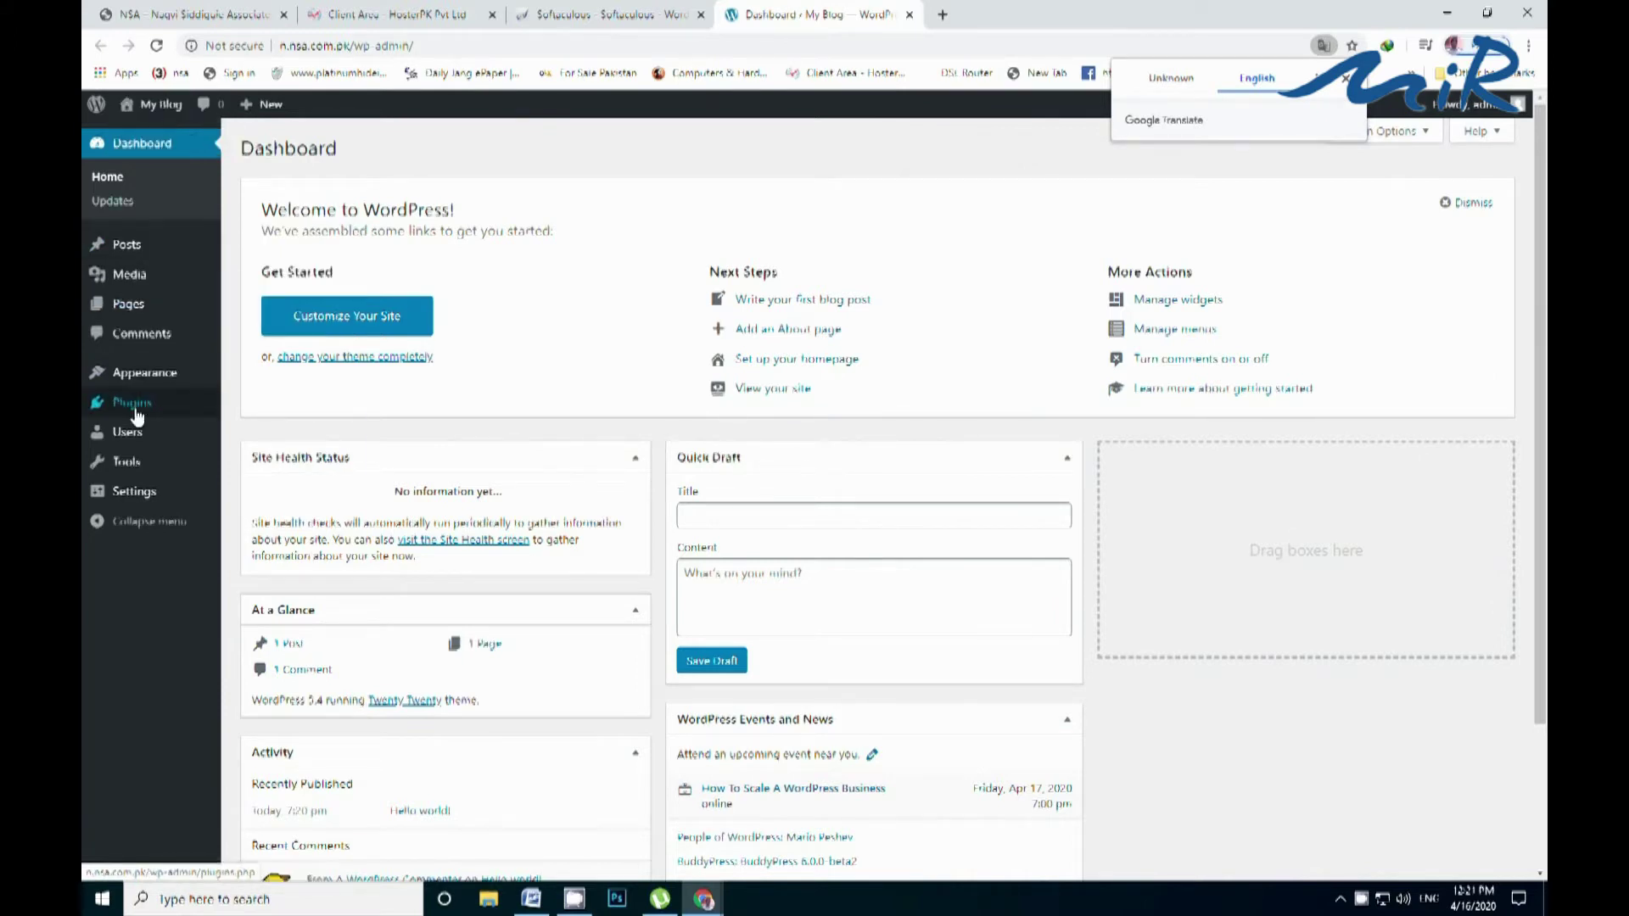
{"action": "mouse_move", "coordinate": [137, 415]}
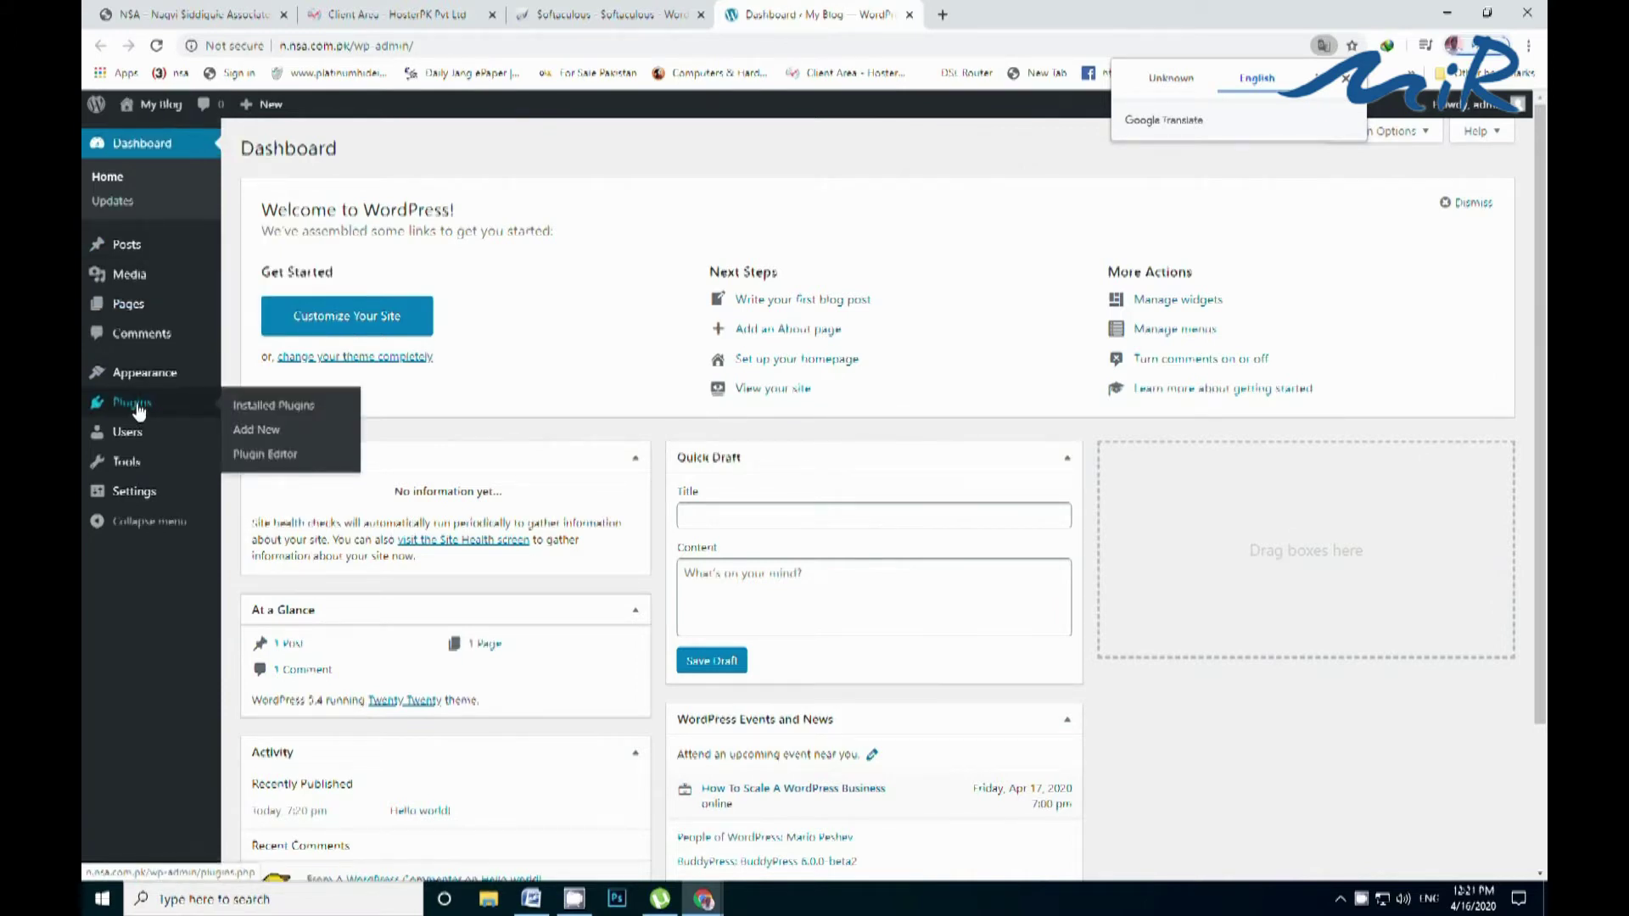
{"action": "left_click", "coordinate": [270, 435]}
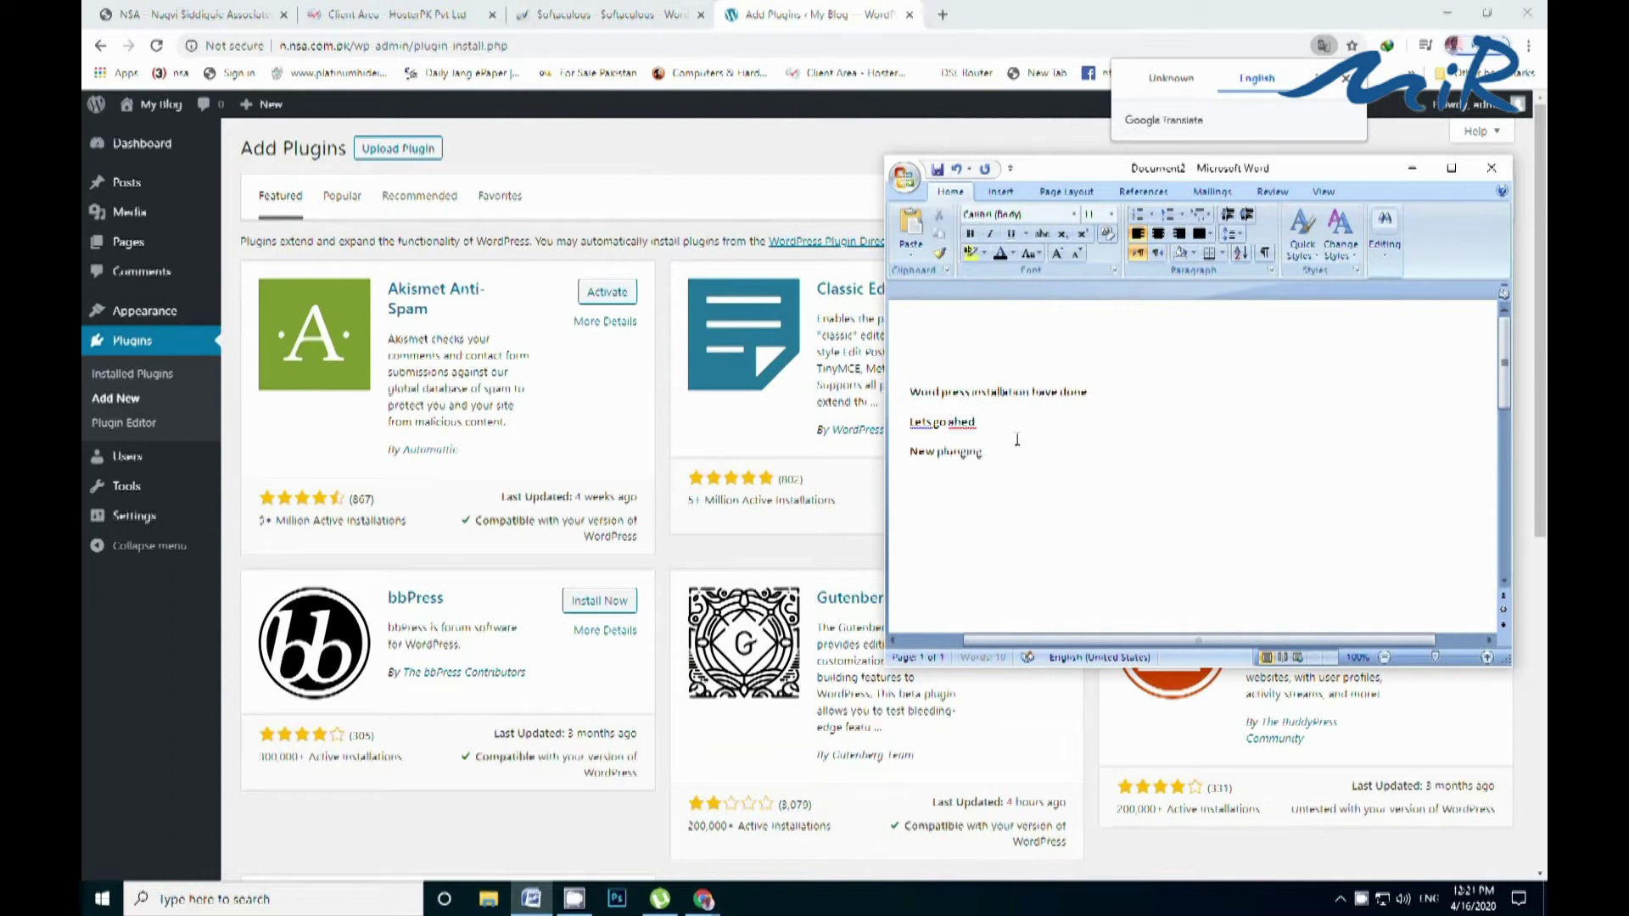
- Complete the note in the Word document as "New plunging is Font Organizer" and highlight the plugin's name
{"action": "type", "text": "Iont Organizer"}
{"action": "scroll", "coordinate": [1017, 439], "scroll_direction": "up", "scroll_amount": 6}
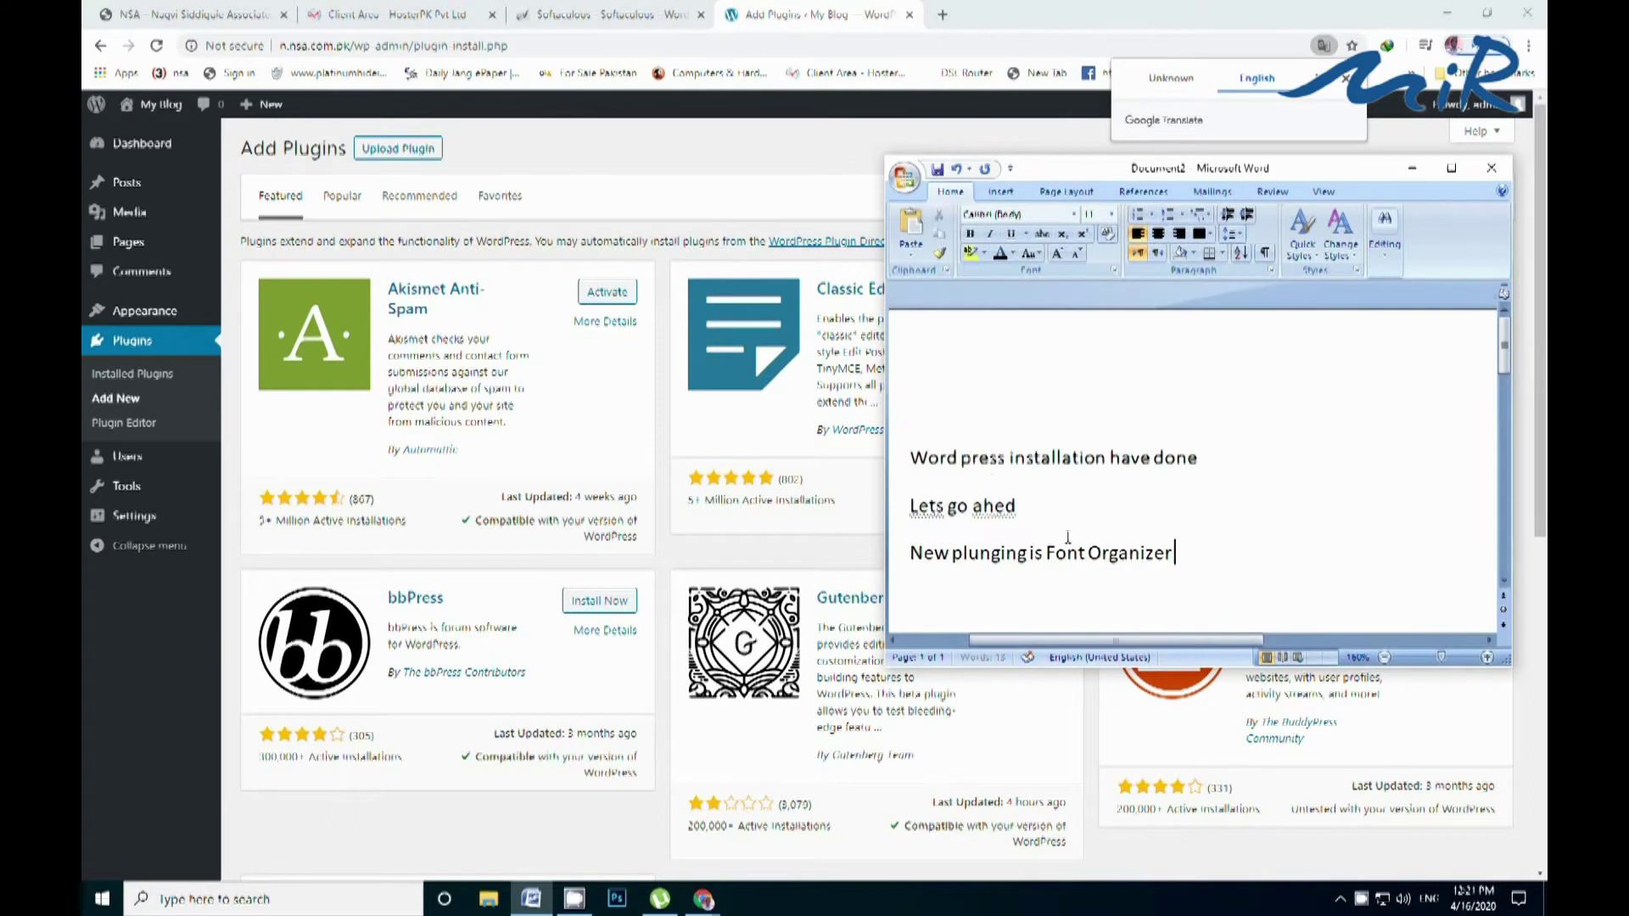
{"action": "left_click_drag", "start_coordinate": [1204, 558], "coordinate": [955, 584]}
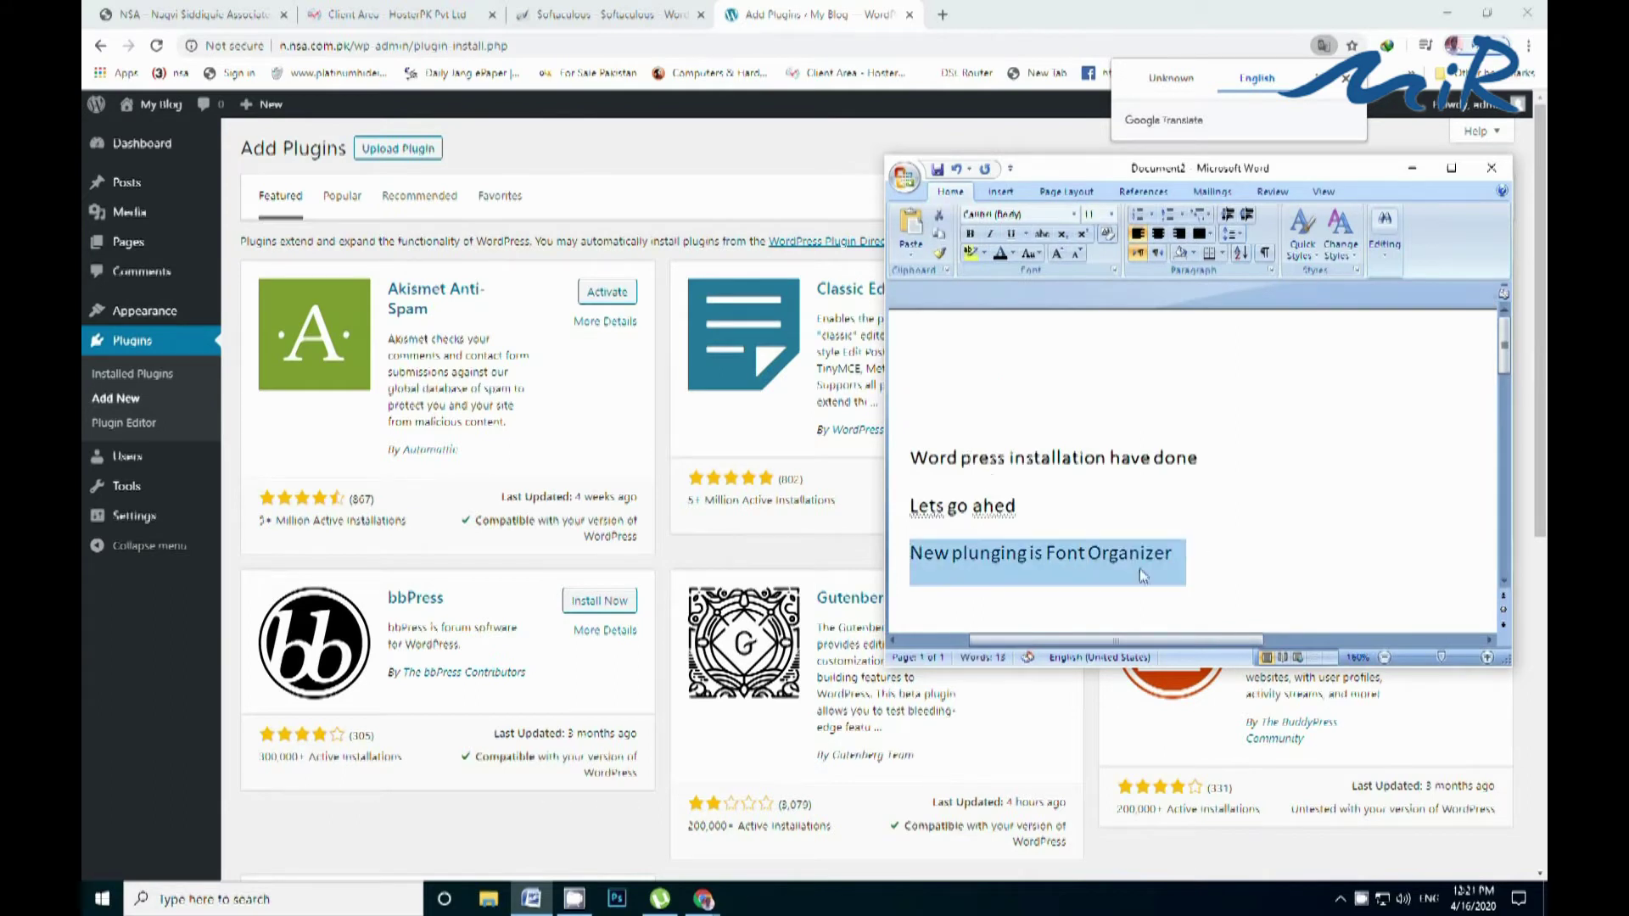
{"action": "left_click", "coordinate": [1173, 556]}
{"action": "left_click_drag", "start_coordinate": [1174, 556], "coordinate": [1047, 560]}
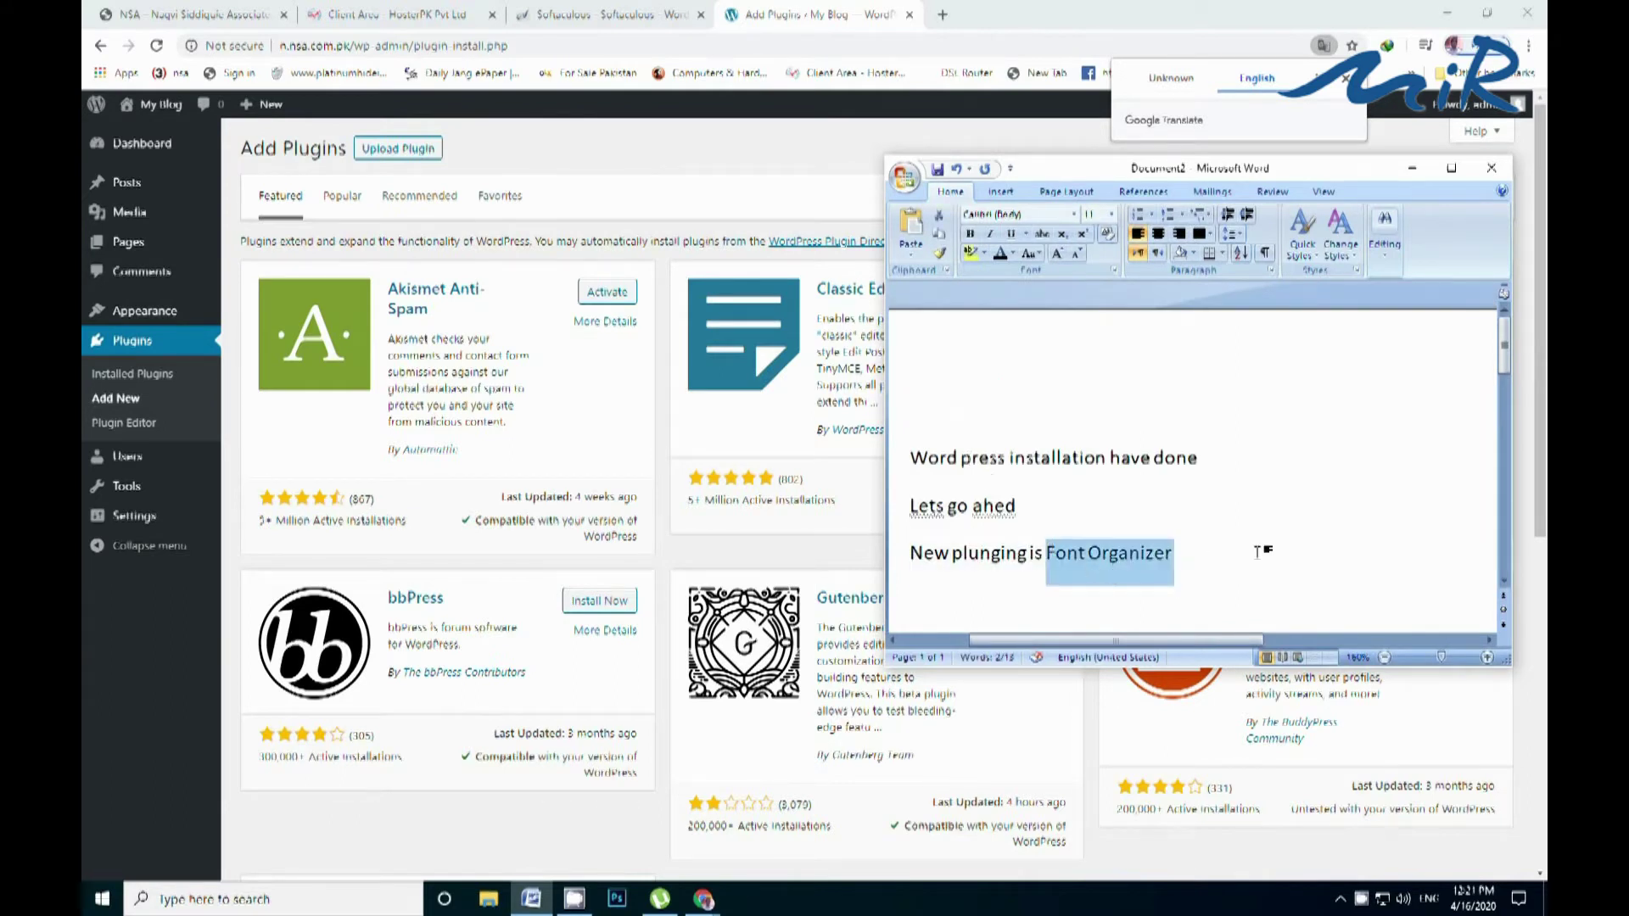
{"action": "left_click", "coordinate": [1198, 556]}
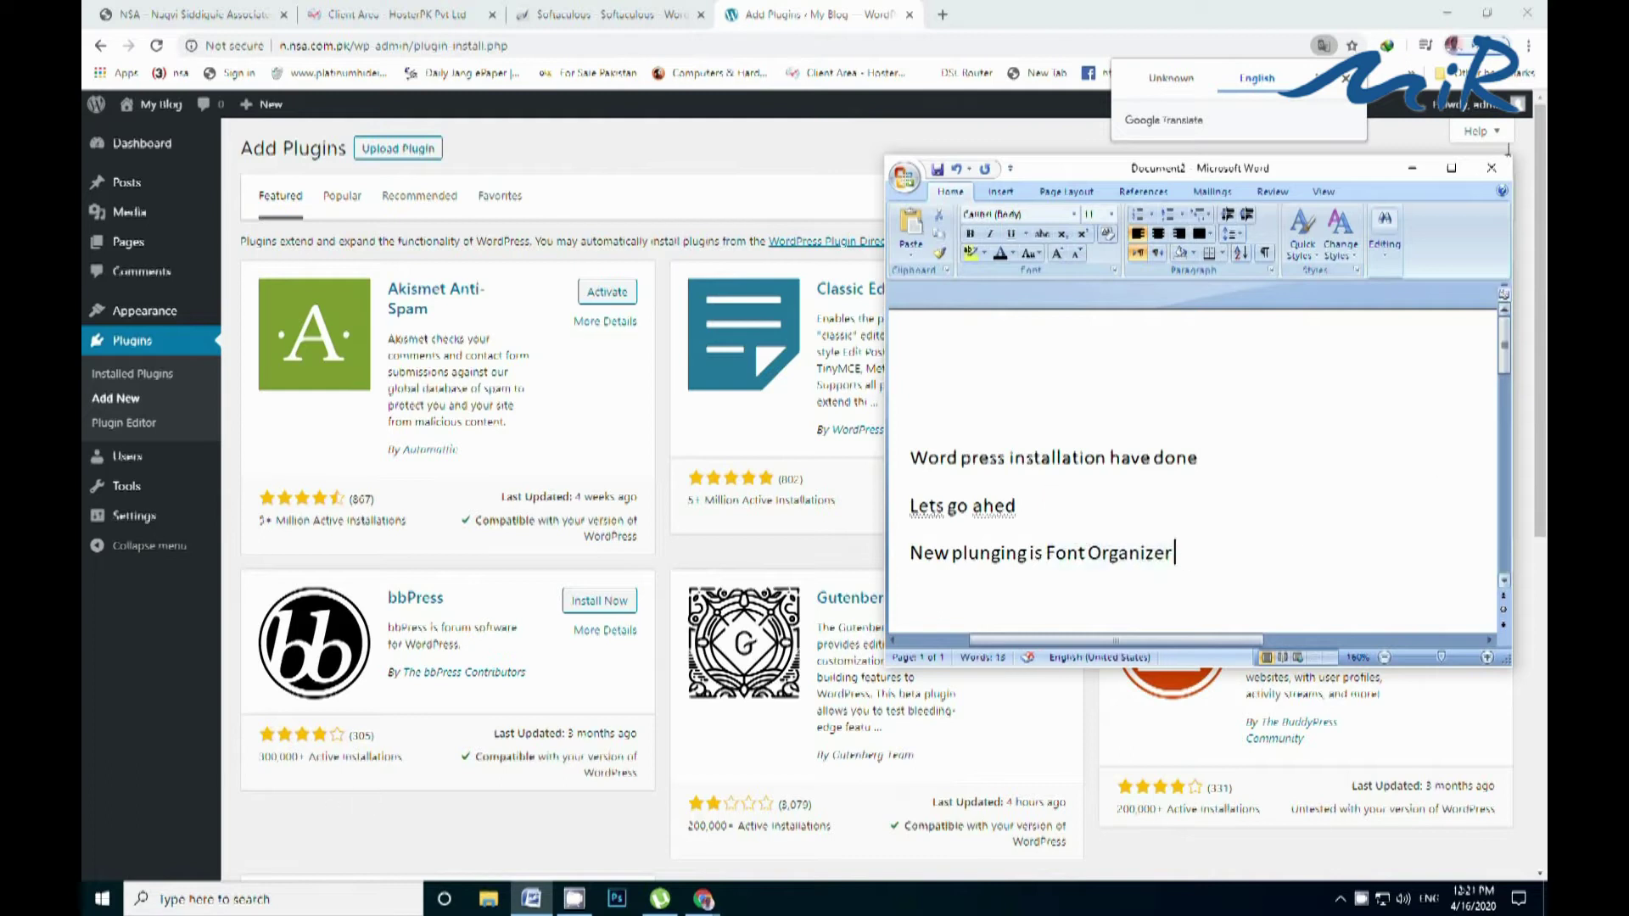
- Switch back to the browser and search the plugin directory for "font organizer"
{"action": "left_click", "coordinate": [1412, 168]}
{"action": "left_click", "coordinate": [1313, 196]}
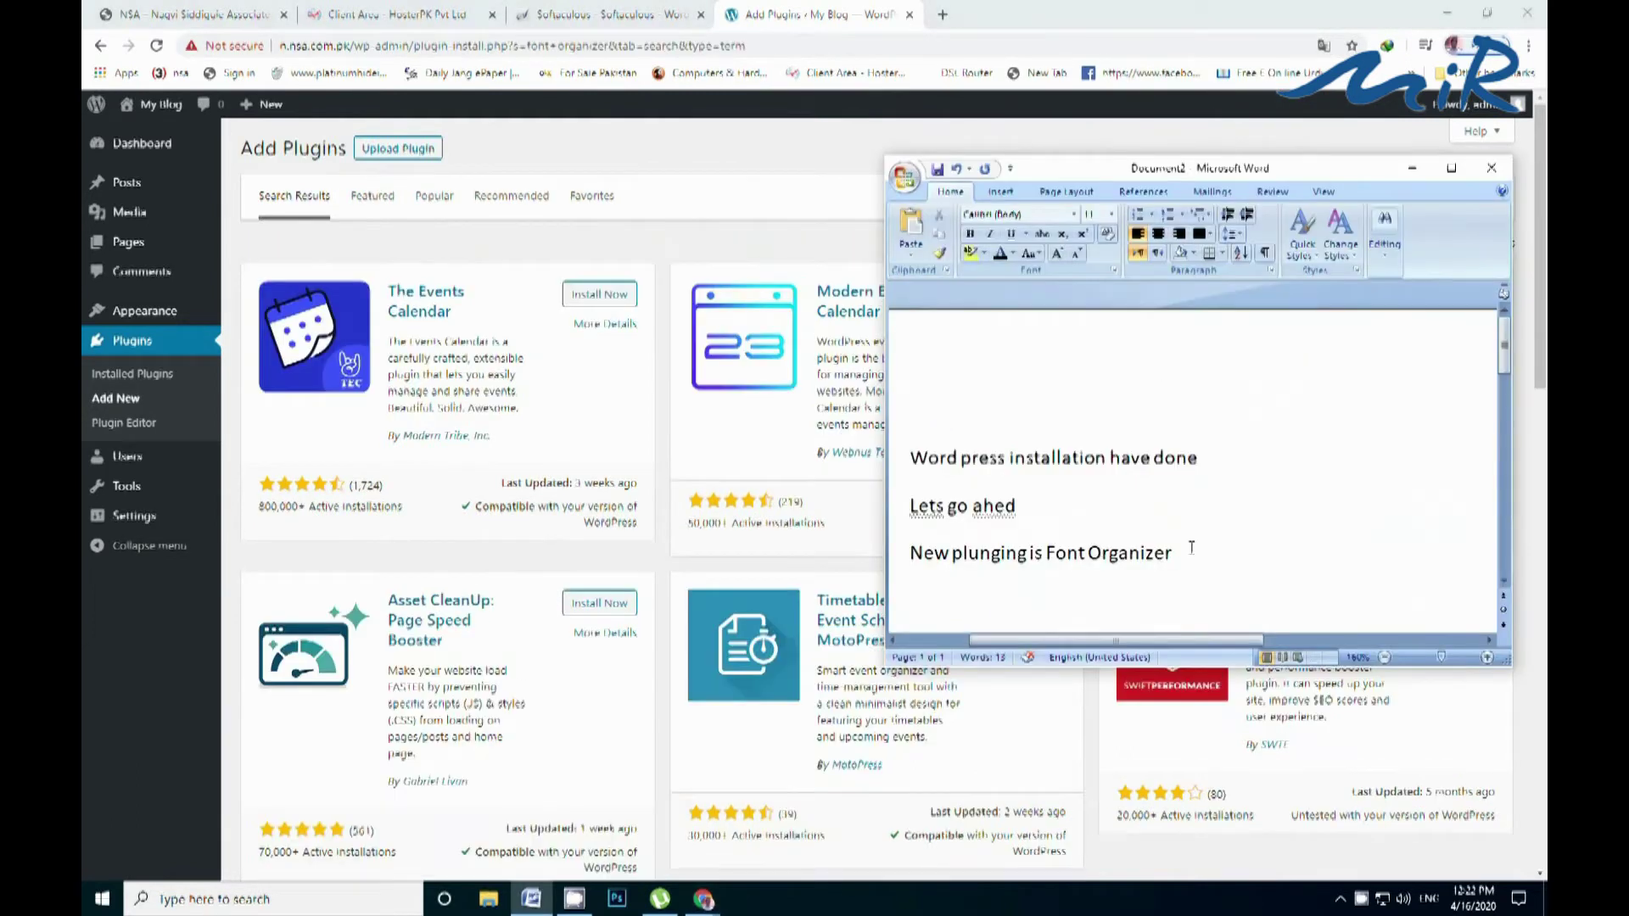
- Add the notes "font Organizer is not in list so we upload it" and "go upload plugin" to the Word document
{"action": "left_click_drag", "start_coordinate": [1192, 547], "coordinate": [1061, 560]}
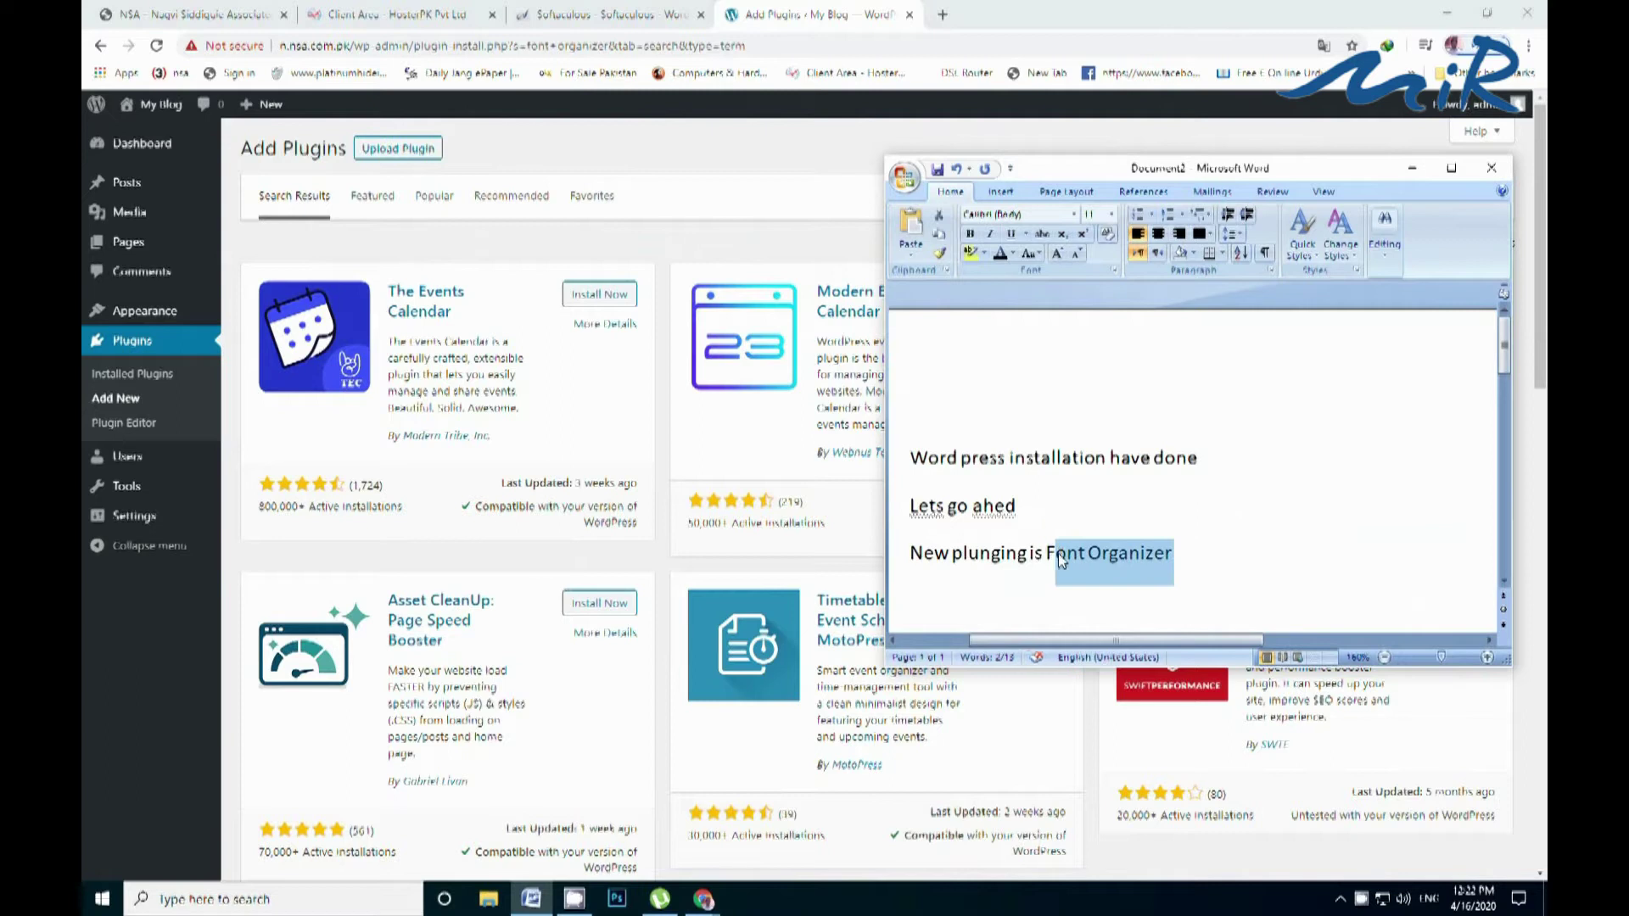
{"action": "left_click", "coordinate": [1191, 559]}
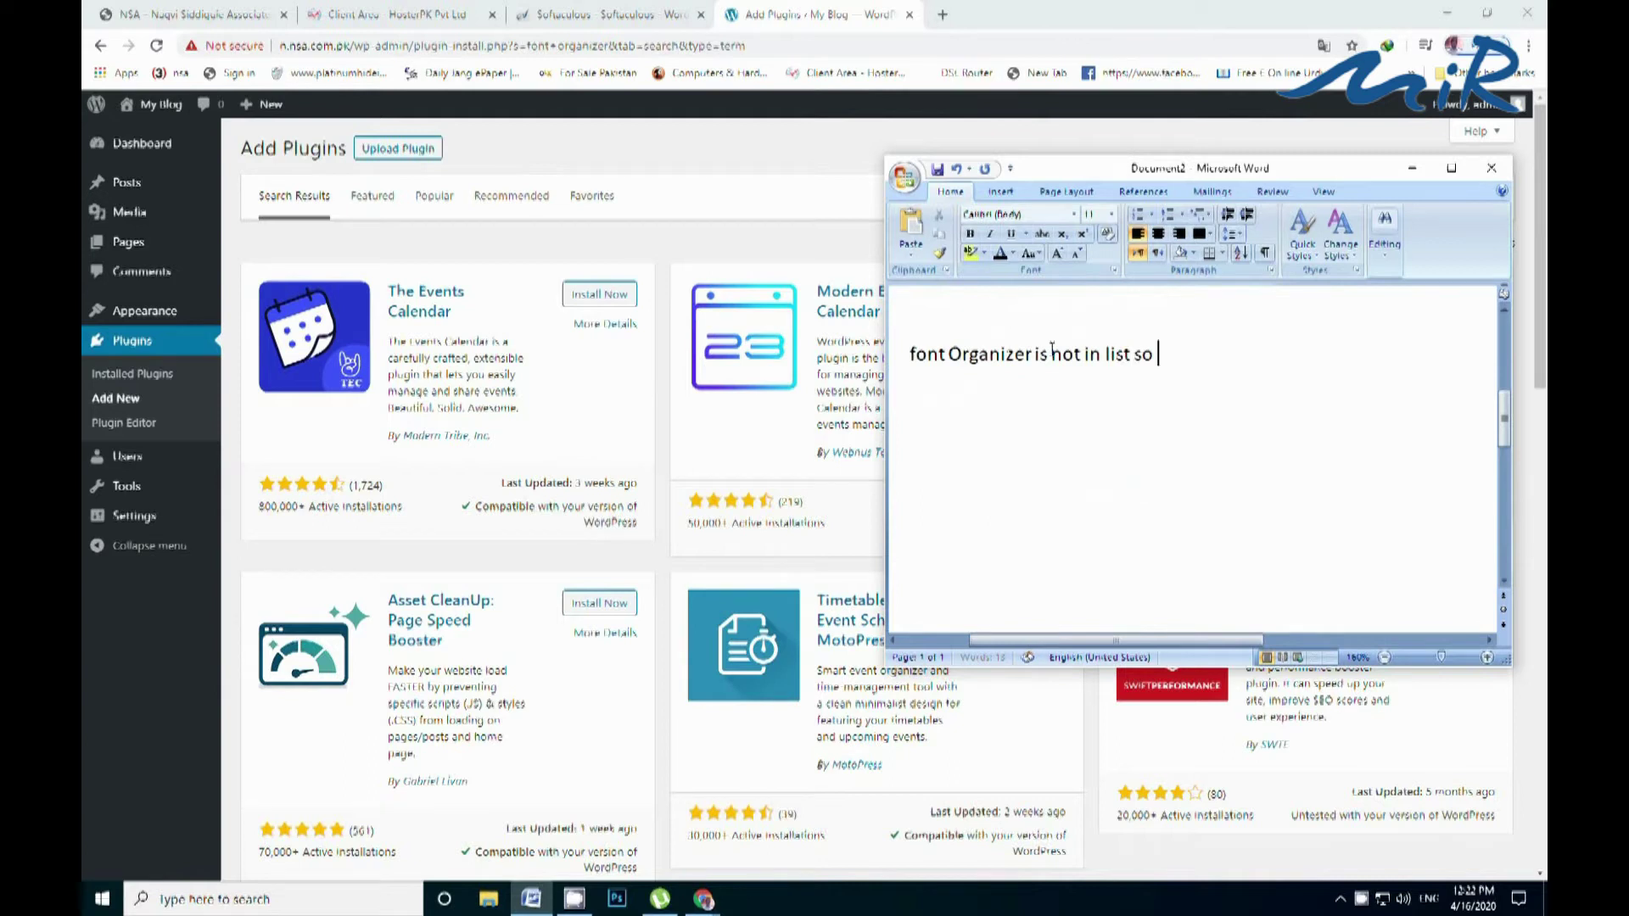
{"action": "type", "text": "we upload it"}
{"action": "left_click", "coordinate": [1409, 170]}
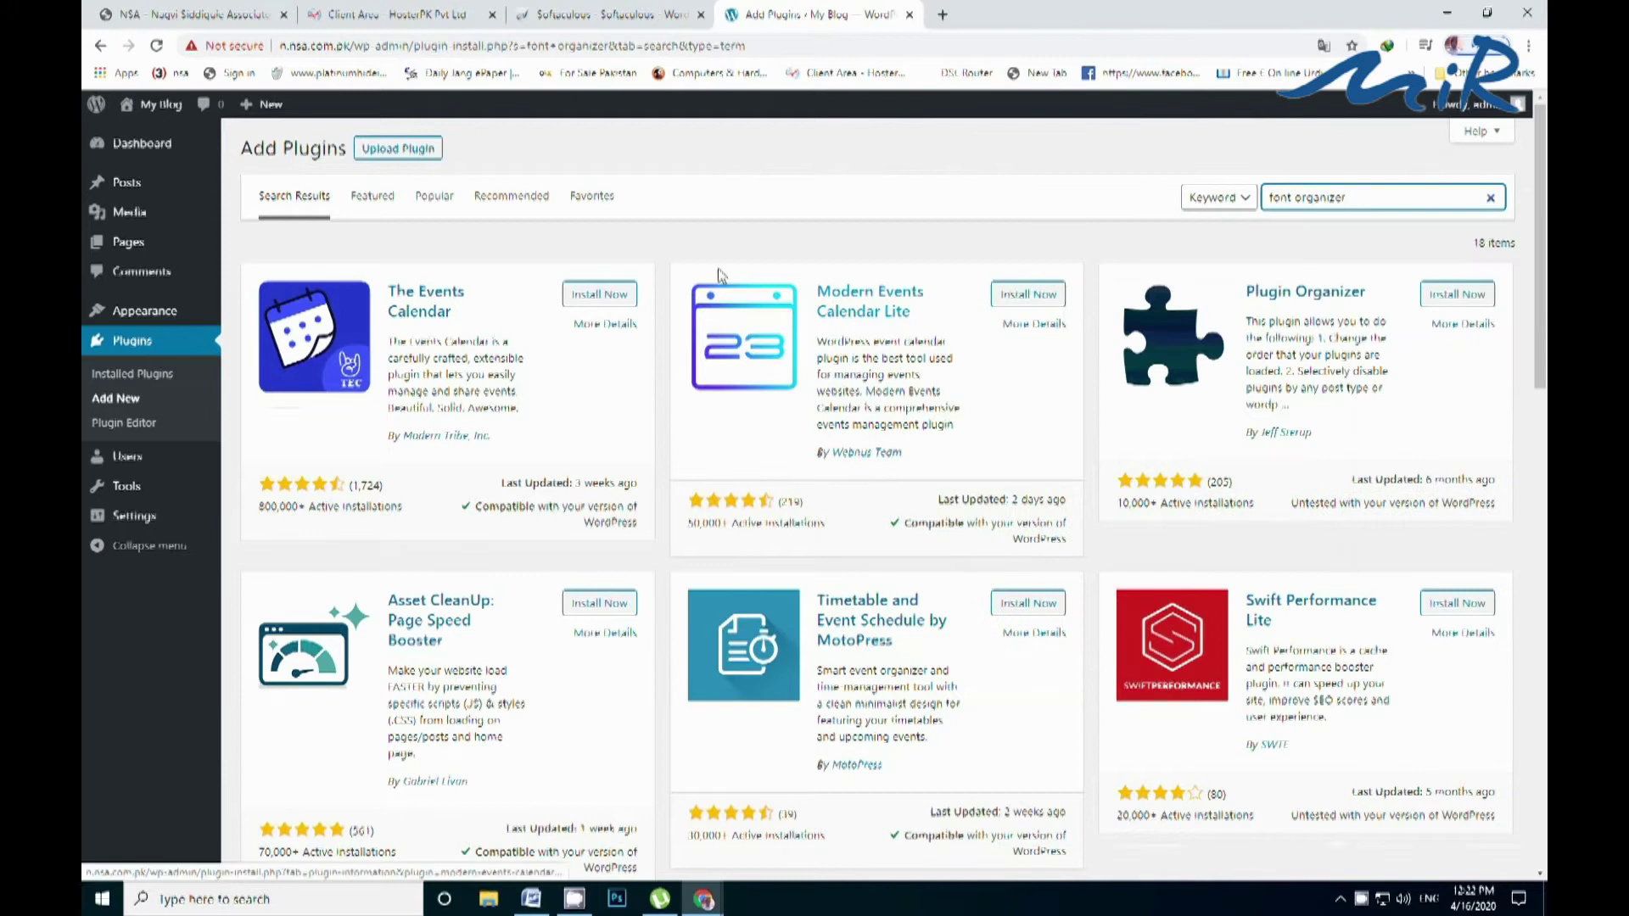
{"action": "left_click", "coordinate": [530, 898]}
{"action": "key", "text": "Return"}
{"action": "type", "text": "go upload plugin"}
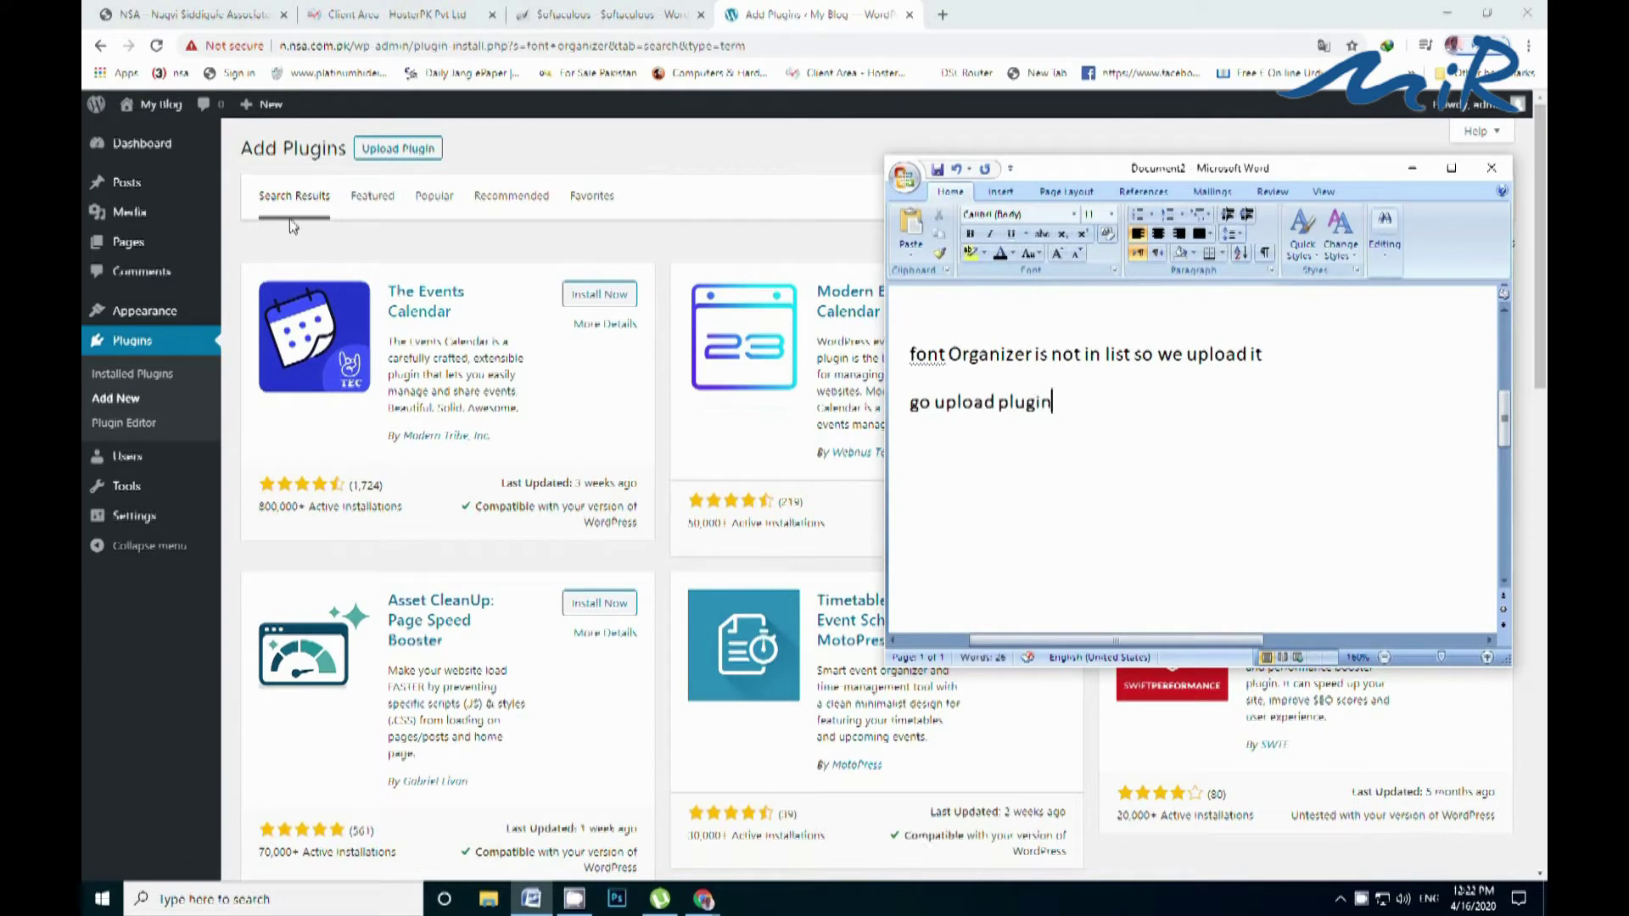
- Open the plugin upload form in the browser and choose the font-organizer zip file from the Compressed downloads folder
{"action": "left_click", "coordinate": [422, 155]}
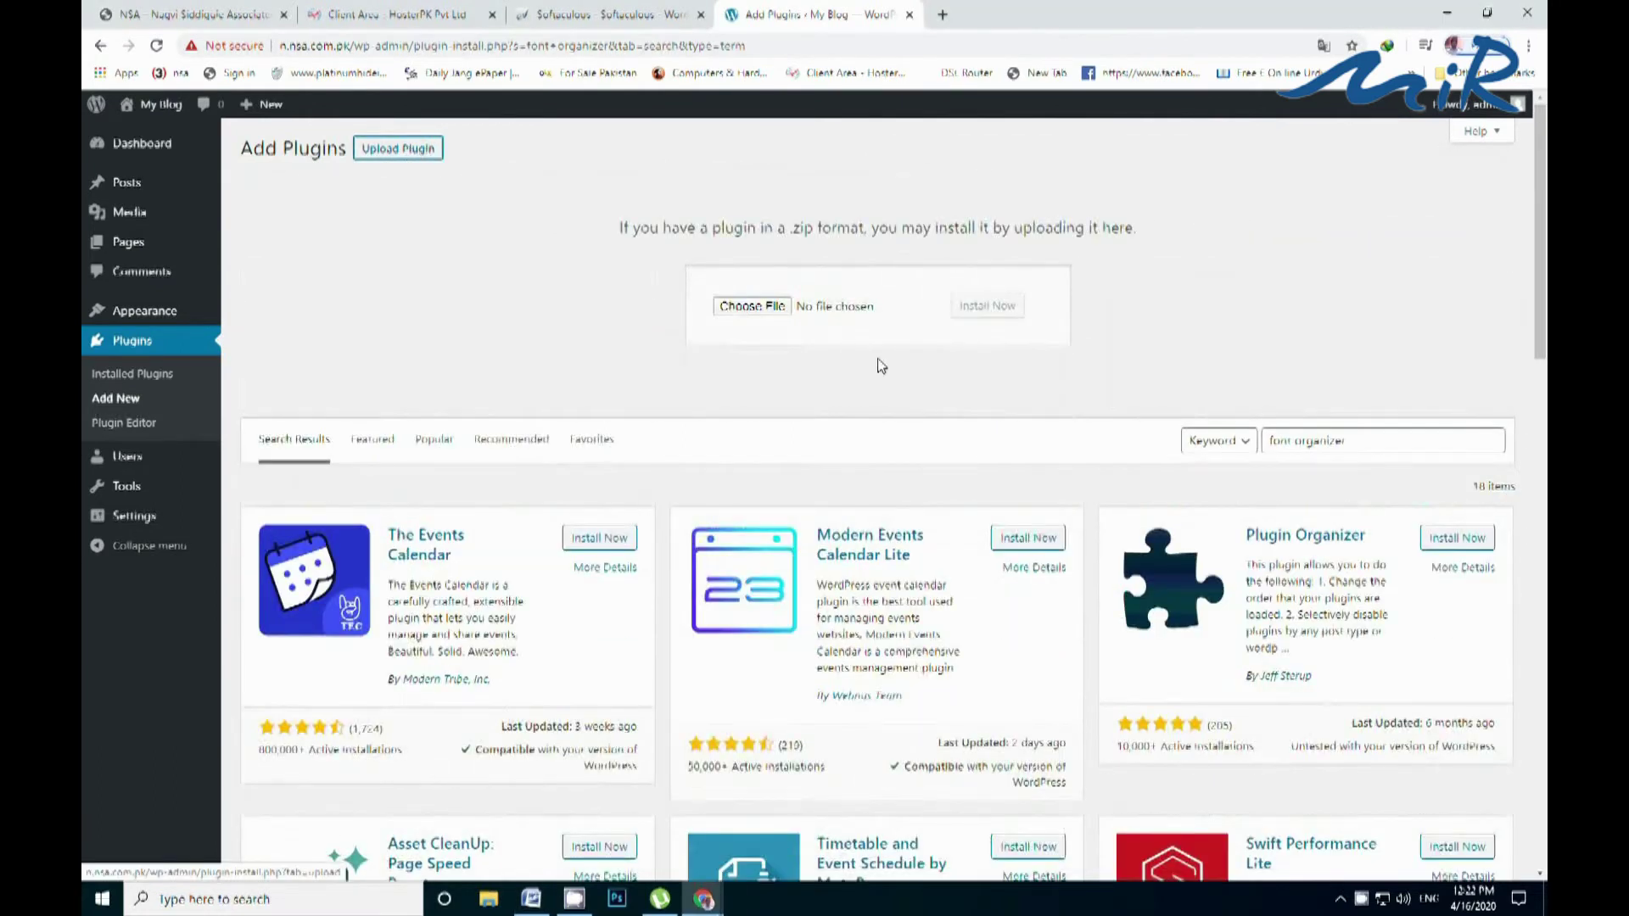
{"action": "left_click", "coordinate": [775, 307]}
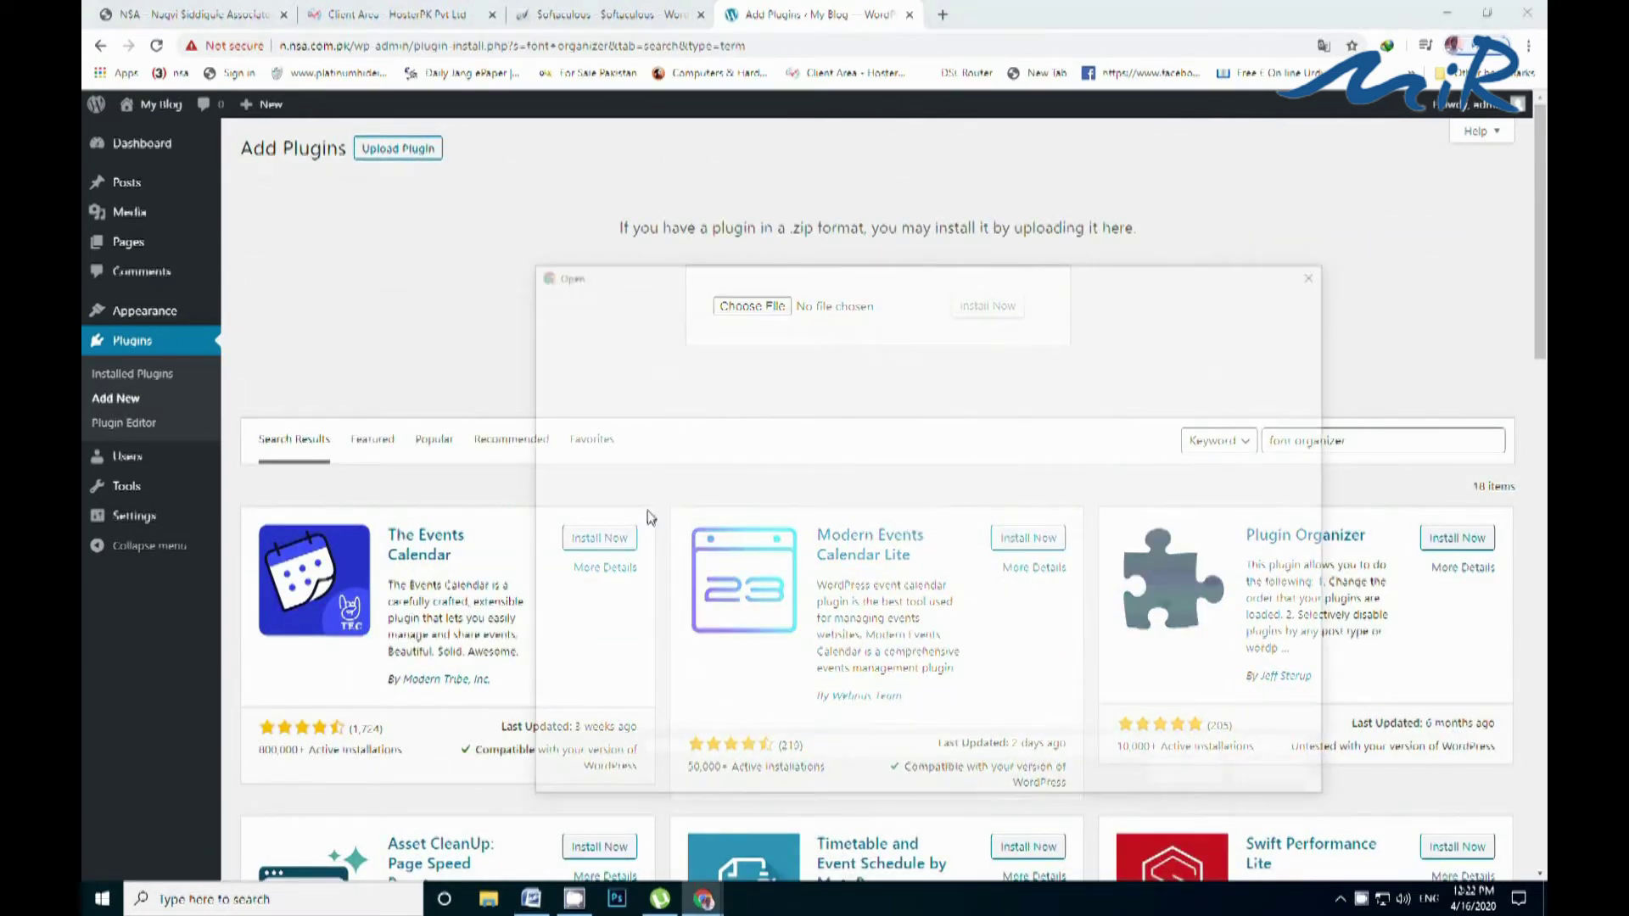
{"action": "left_click", "coordinate": [743, 407]}
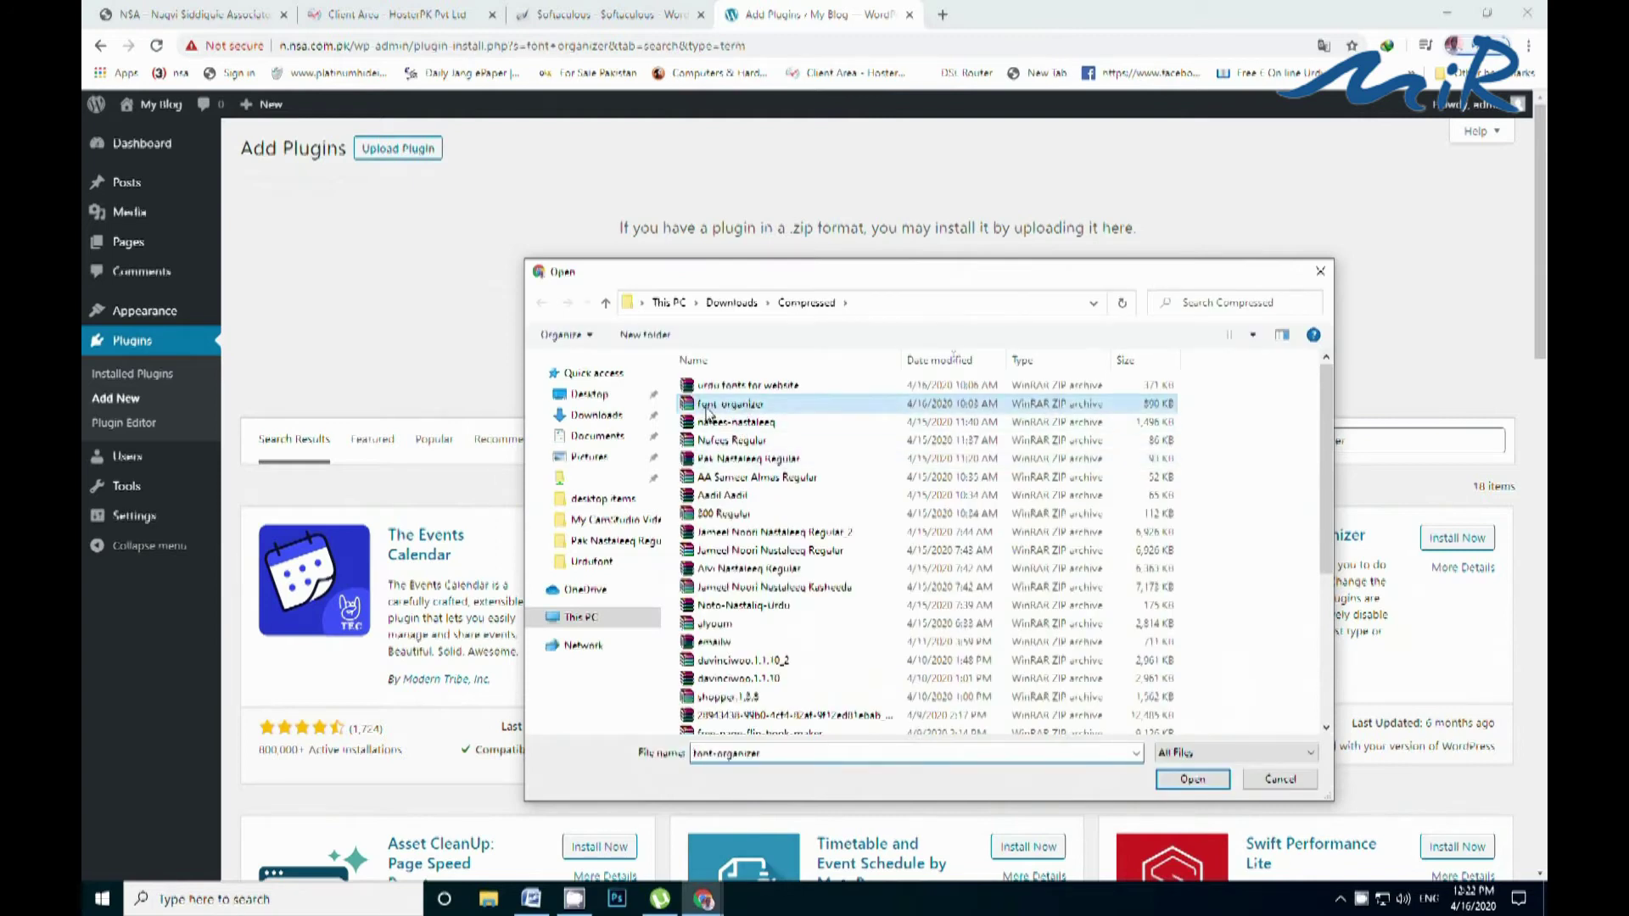
{"action": "scroll", "coordinate": [727, 423], "scroll_direction": "up", "scroll_amount": 1, "text": "ctrl"}
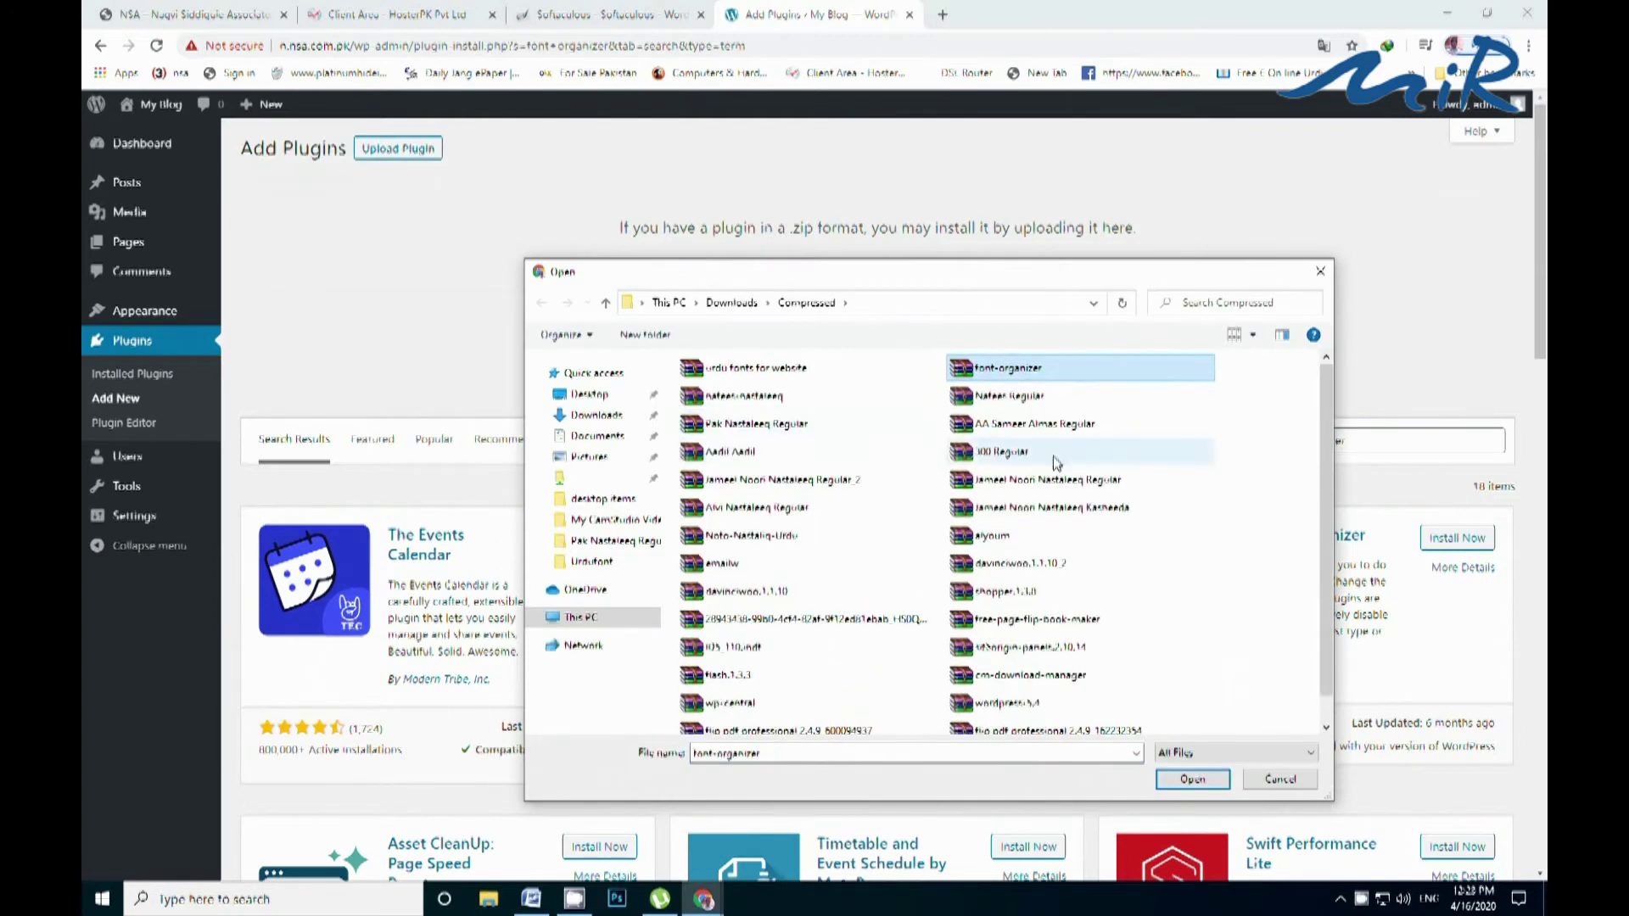
{"action": "scroll", "coordinate": [967, 407], "scroll_direction": "up", "scroll_amount": 1, "text": "ctrl"}
{"action": "scroll", "coordinate": [964, 424], "scroll_direction": "up", "scroll_amount": 3, "text": "ctrl"}
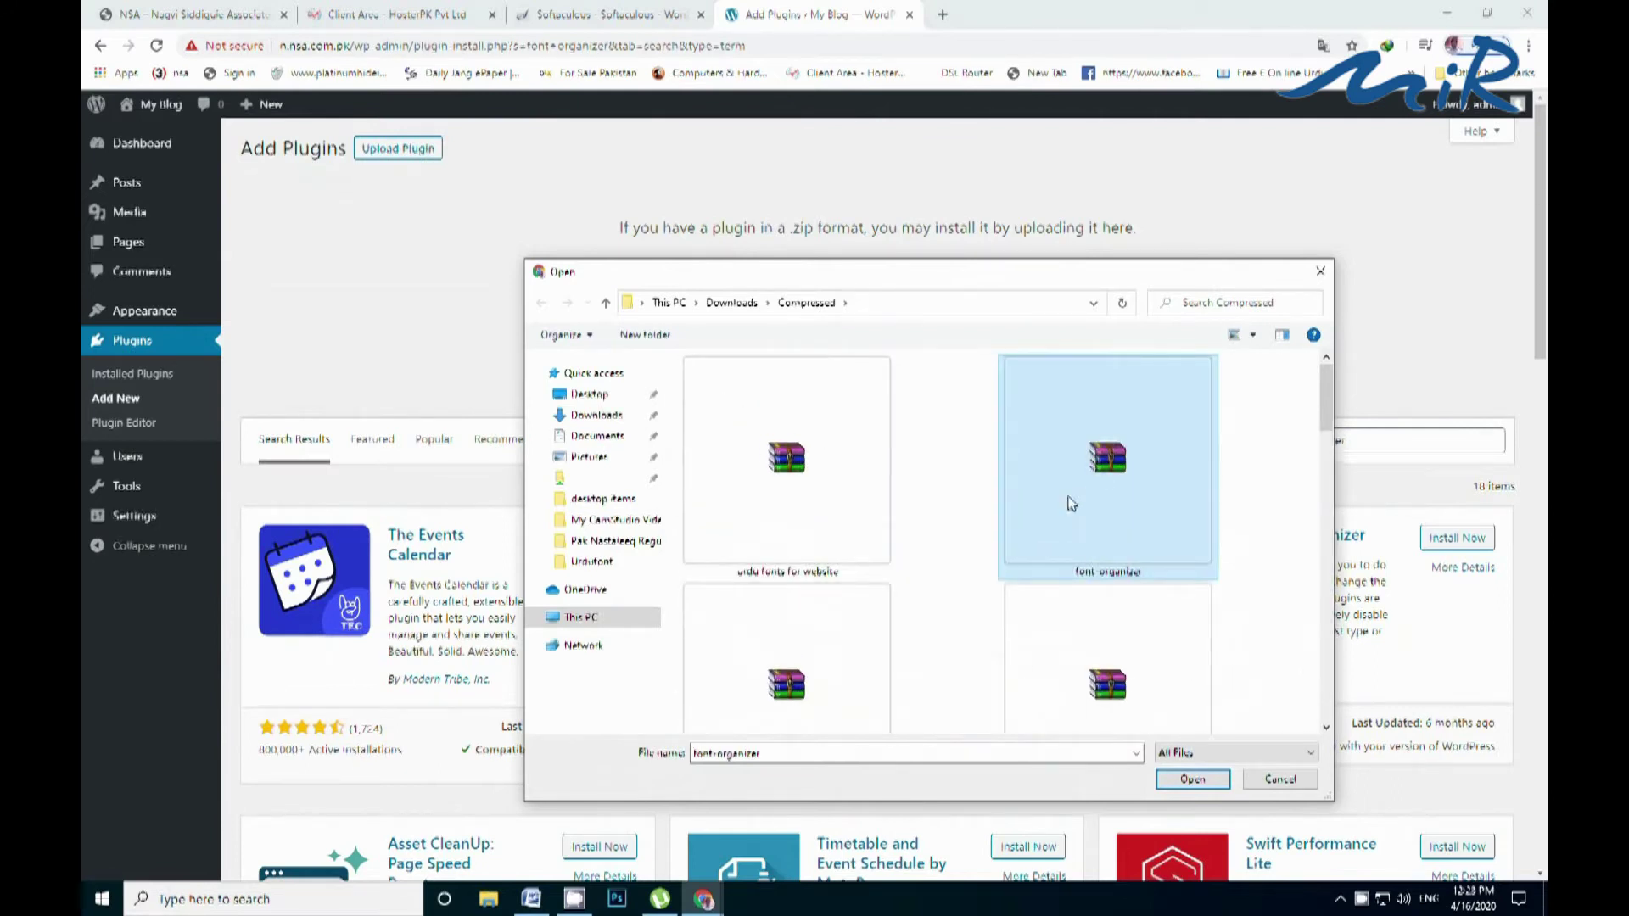
{"action": "double_click", "coordinate": [1103, 515]}
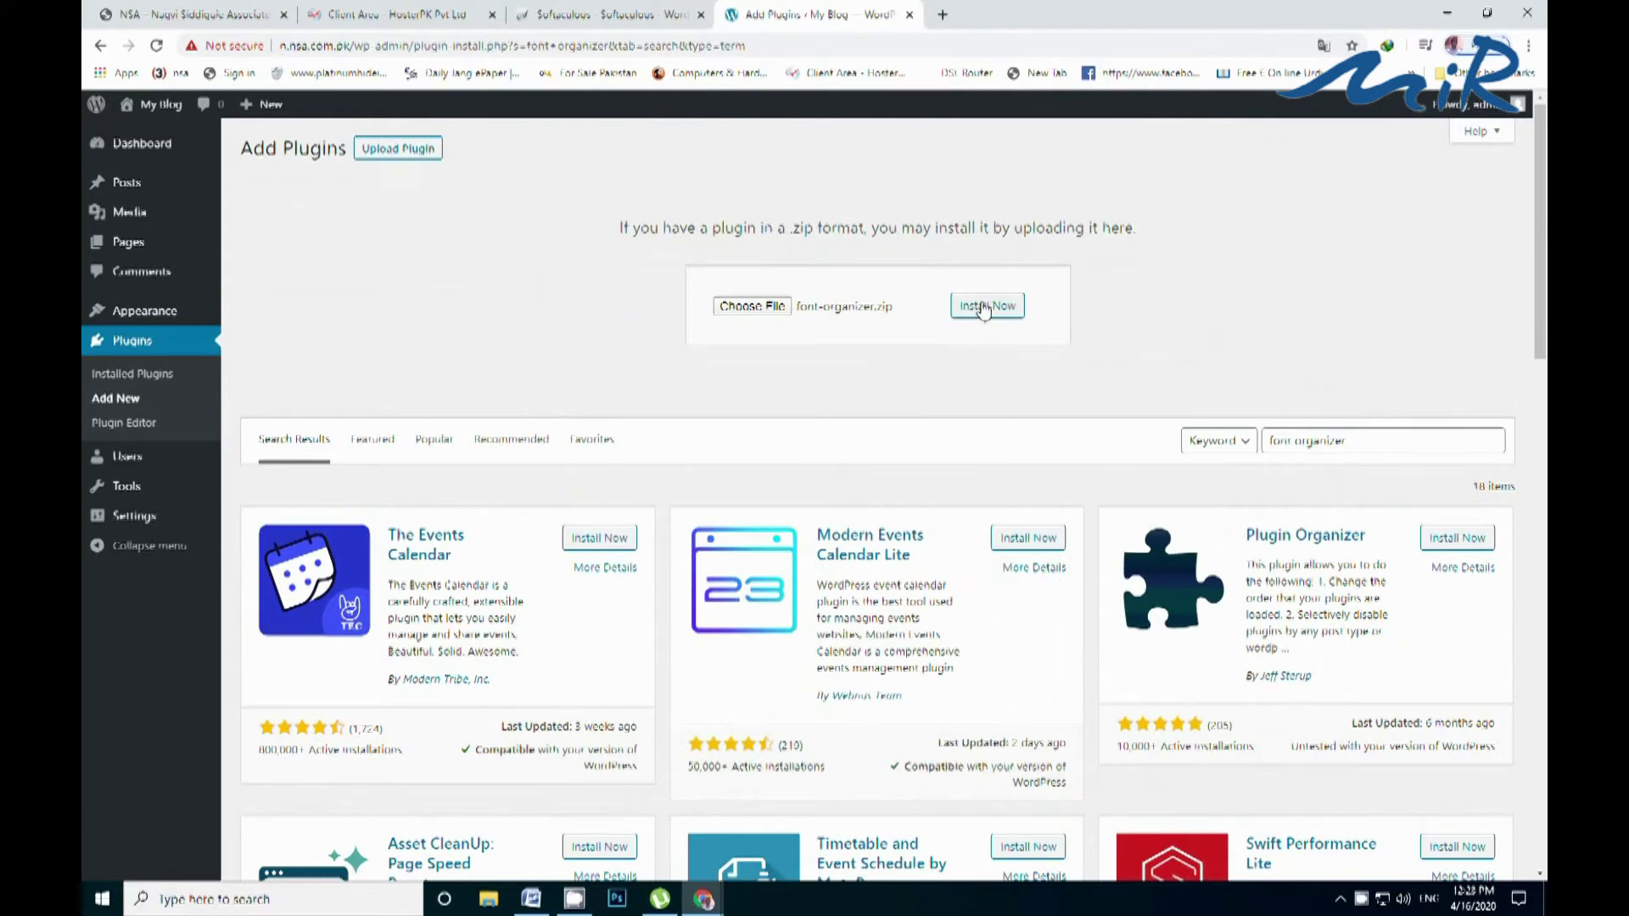
- Extend the last note in the Word document with "and then install it" and highlight the added words
{"action": "left_click", "coordinate": [531, 898]}
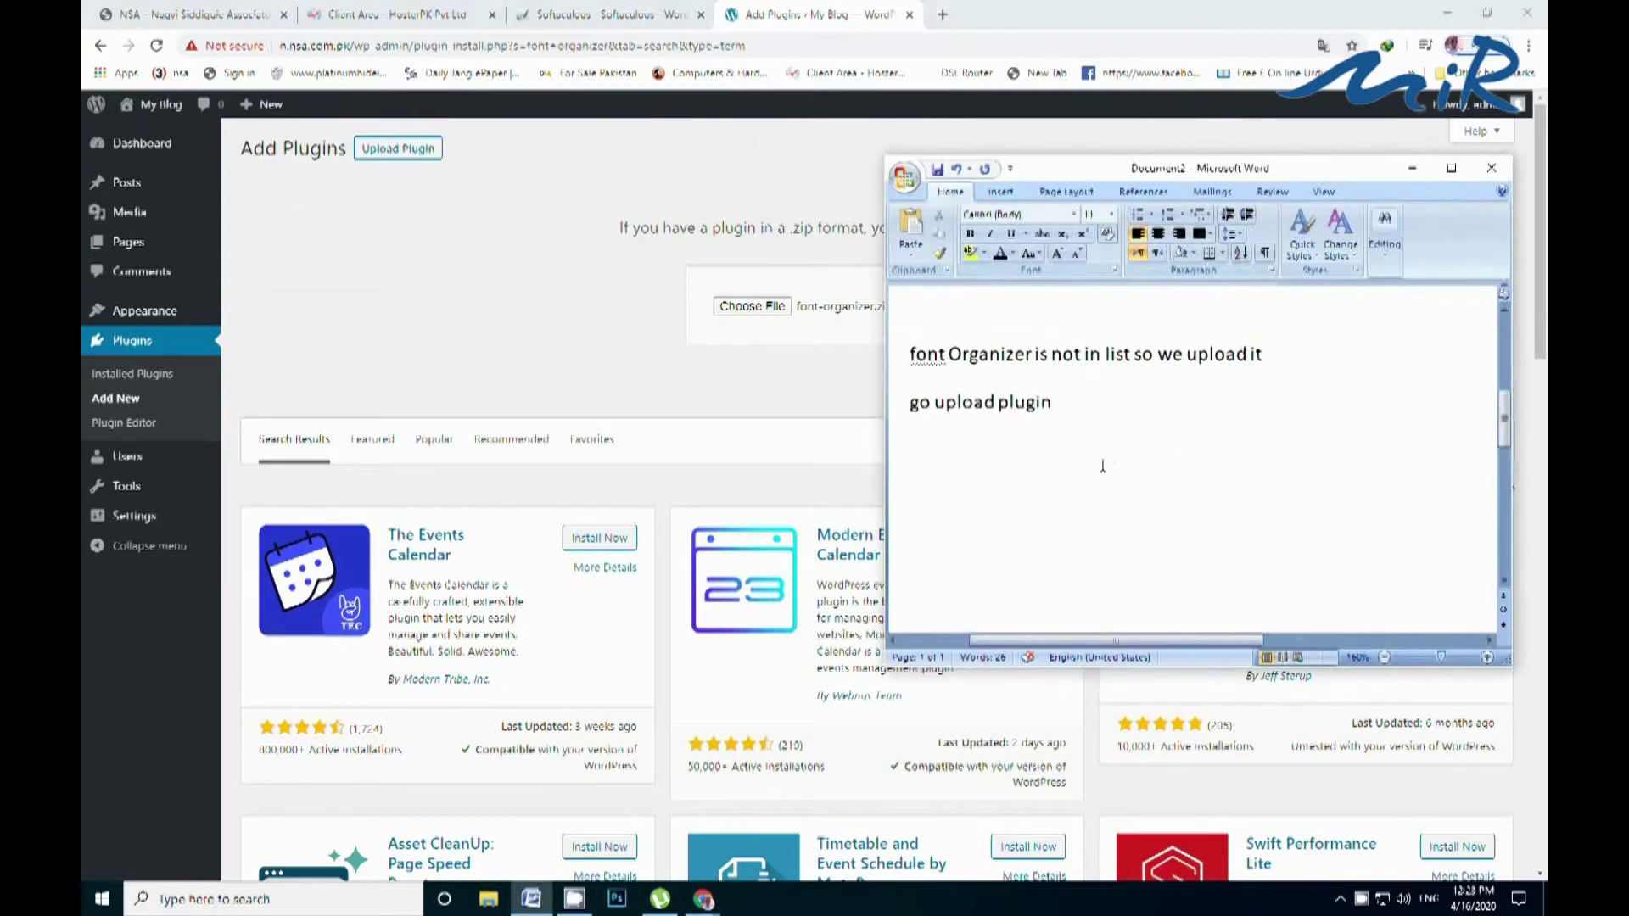
{"action": "type", "text": "and then install it"}
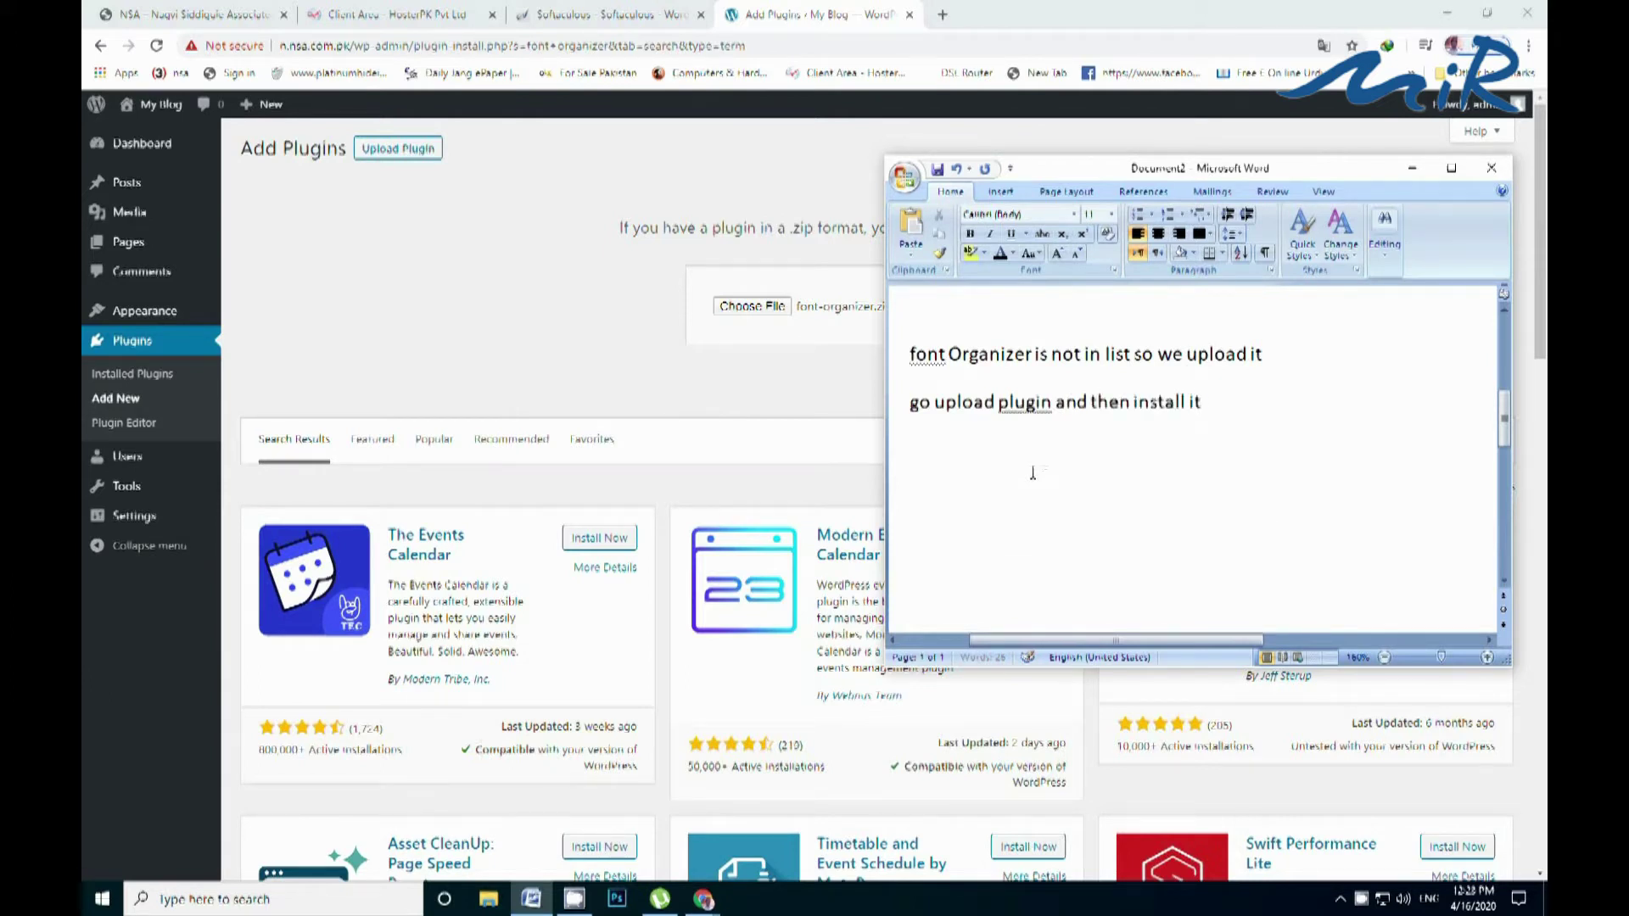
{"action": "left_click_drag", "start_coordinate": [1133, 409], "coordinate": [1331, 403]}
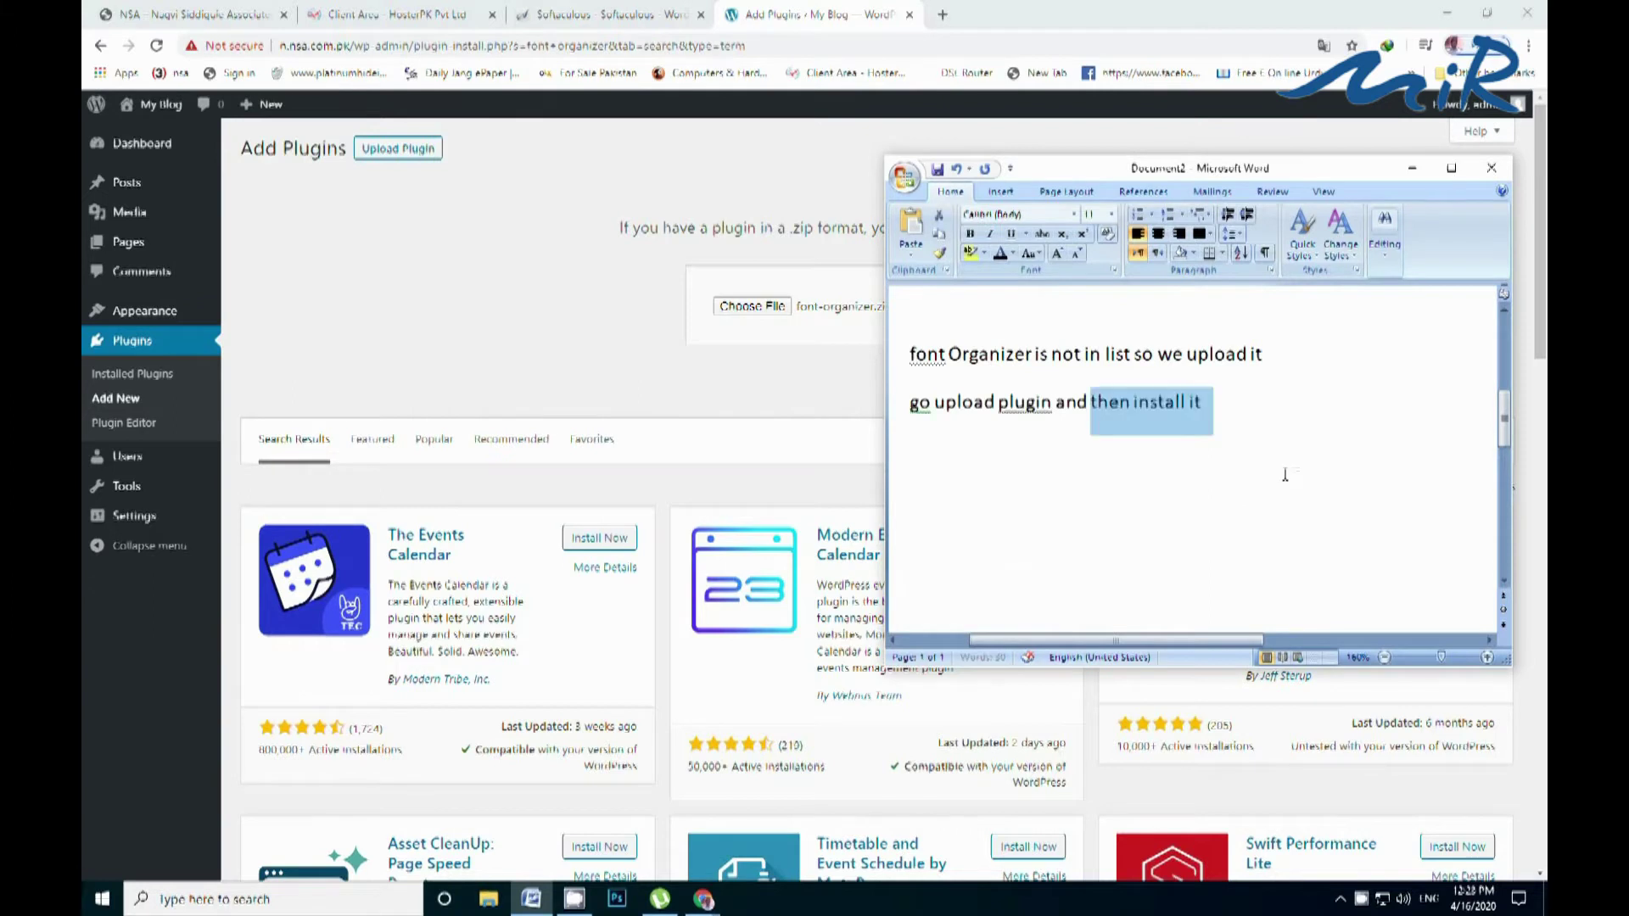
{"action": "left_click", "coordinate": [1217, 509]}
- Return to the browser to install and activate the chosen font-organizer plugin
{"action": "left_click", "coordinate": [1411, 168]}
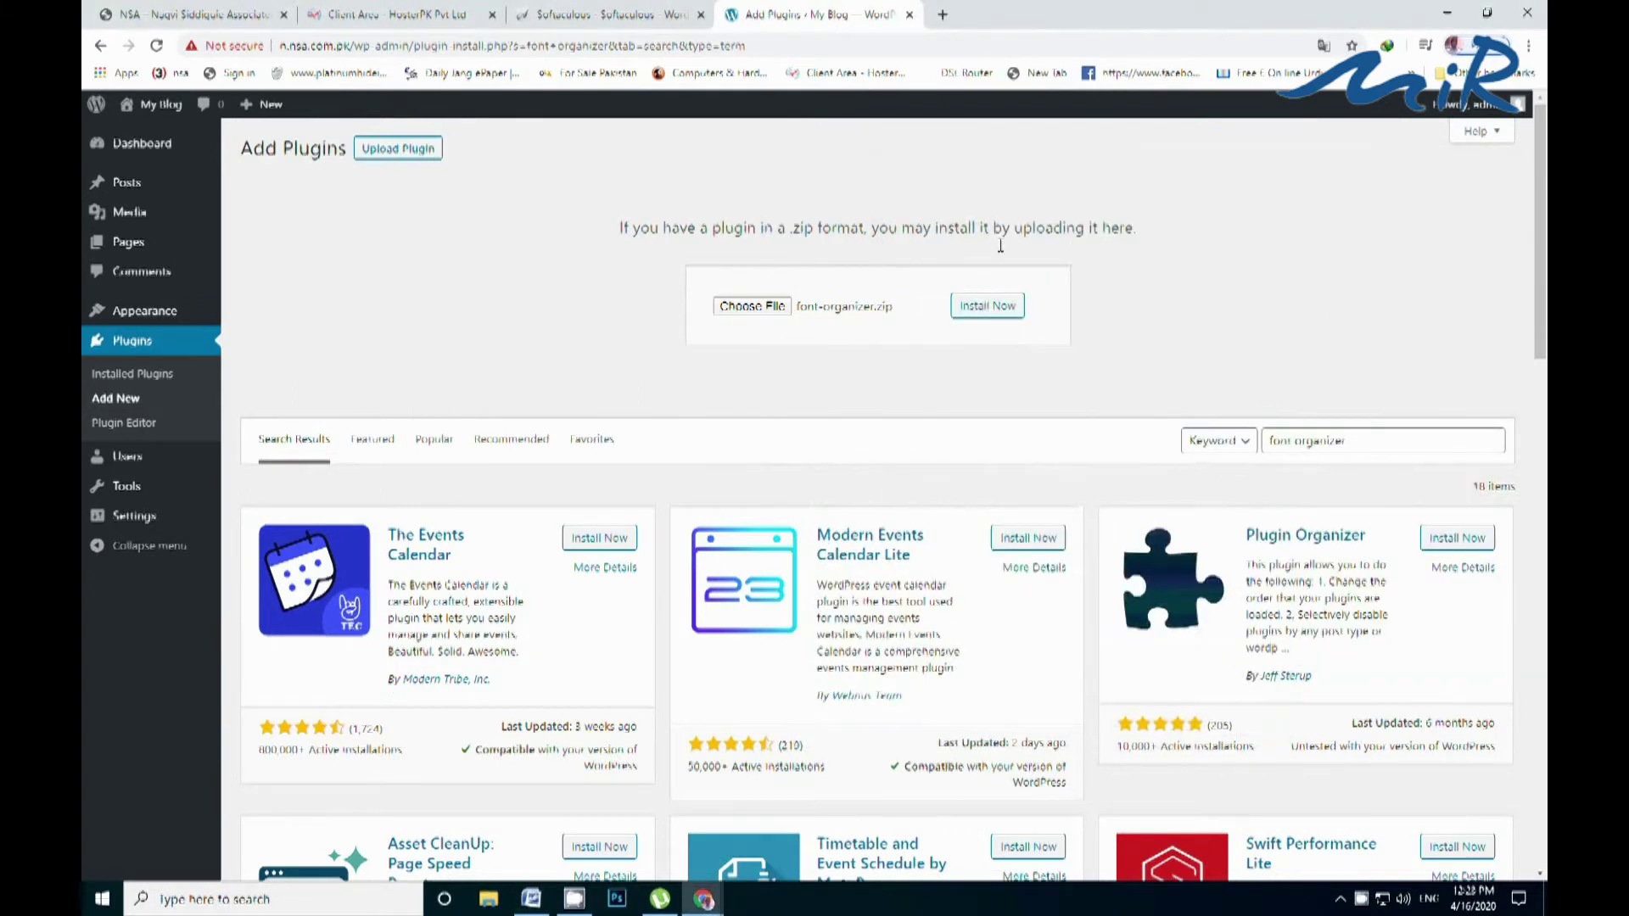
{"action": "left_click", "coordinate": [966, 314]}
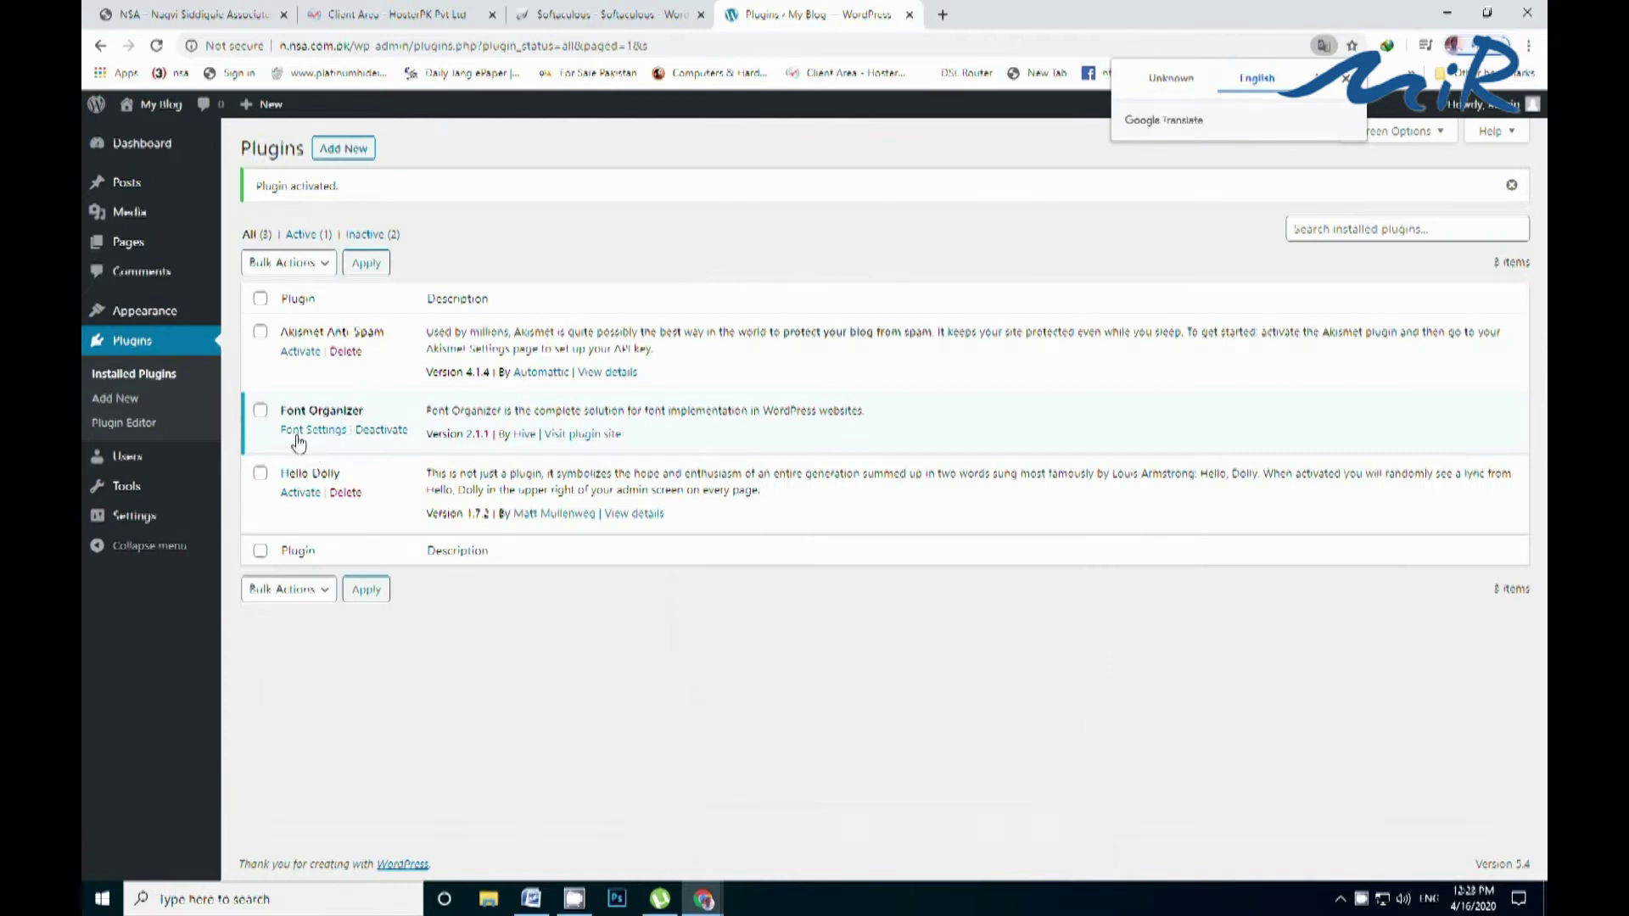
- Add the note "now we go to setting in font organizer" to the Word document and return to the browser
{"action": "left_click", "coordinate": [531, 899]}
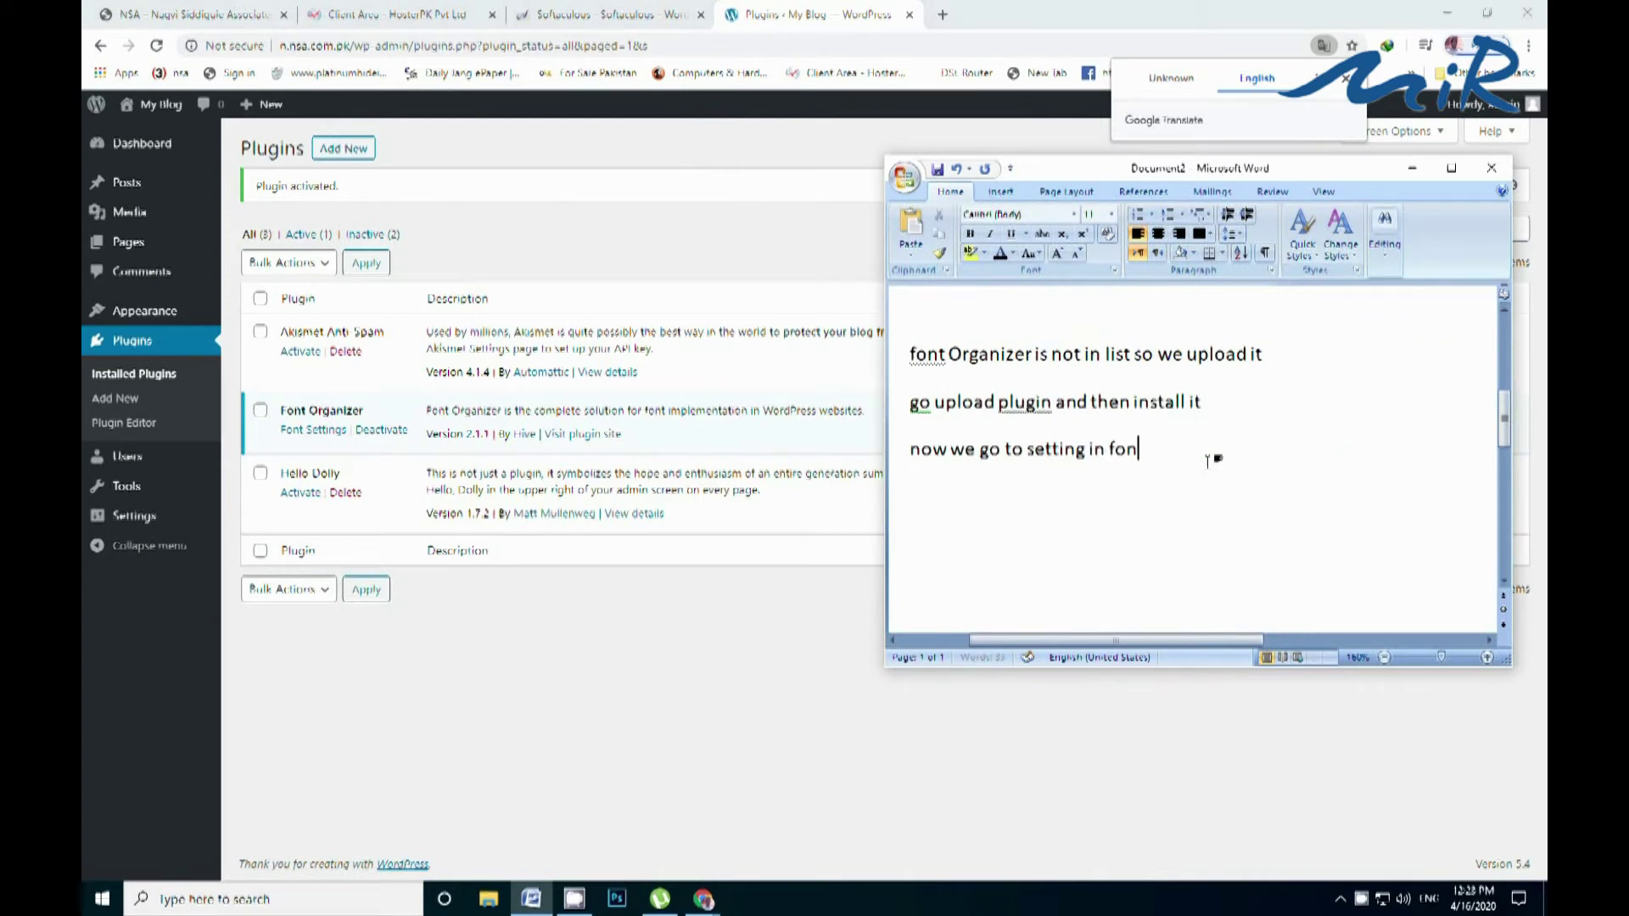
{"action": "type", "text": "in font organizer"}
{"action": "left_click", "coordinate": [1411, 167]}
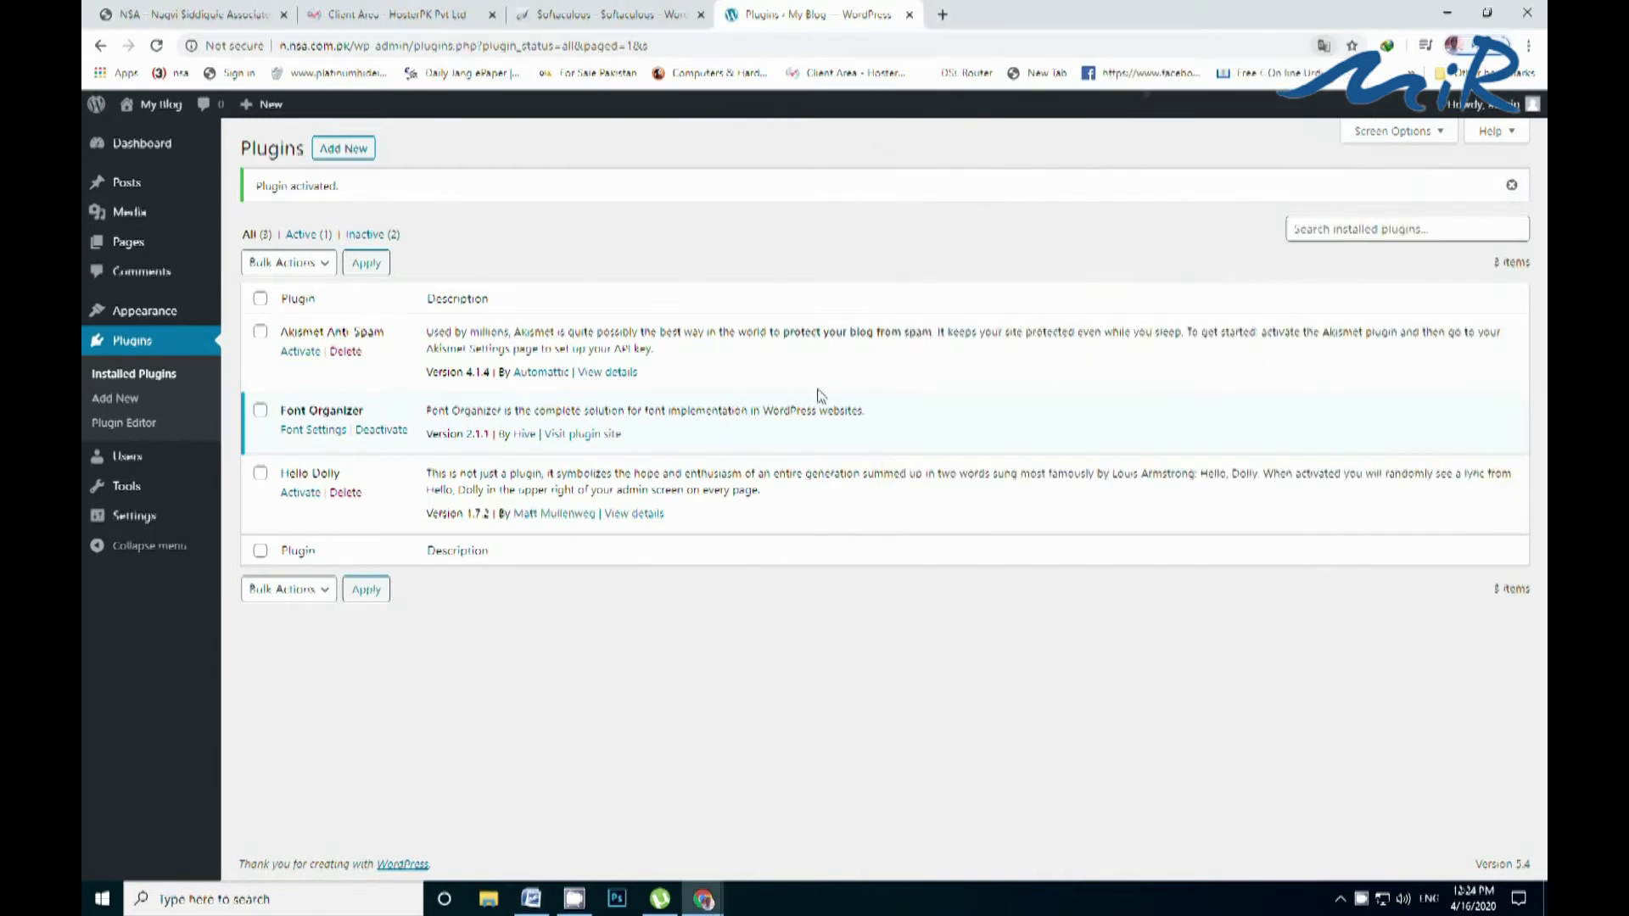
- Open the Font Organizer plugin's Font Settings page and look through its sections
{"action": "left_click", "coordinate": [317, 432]}
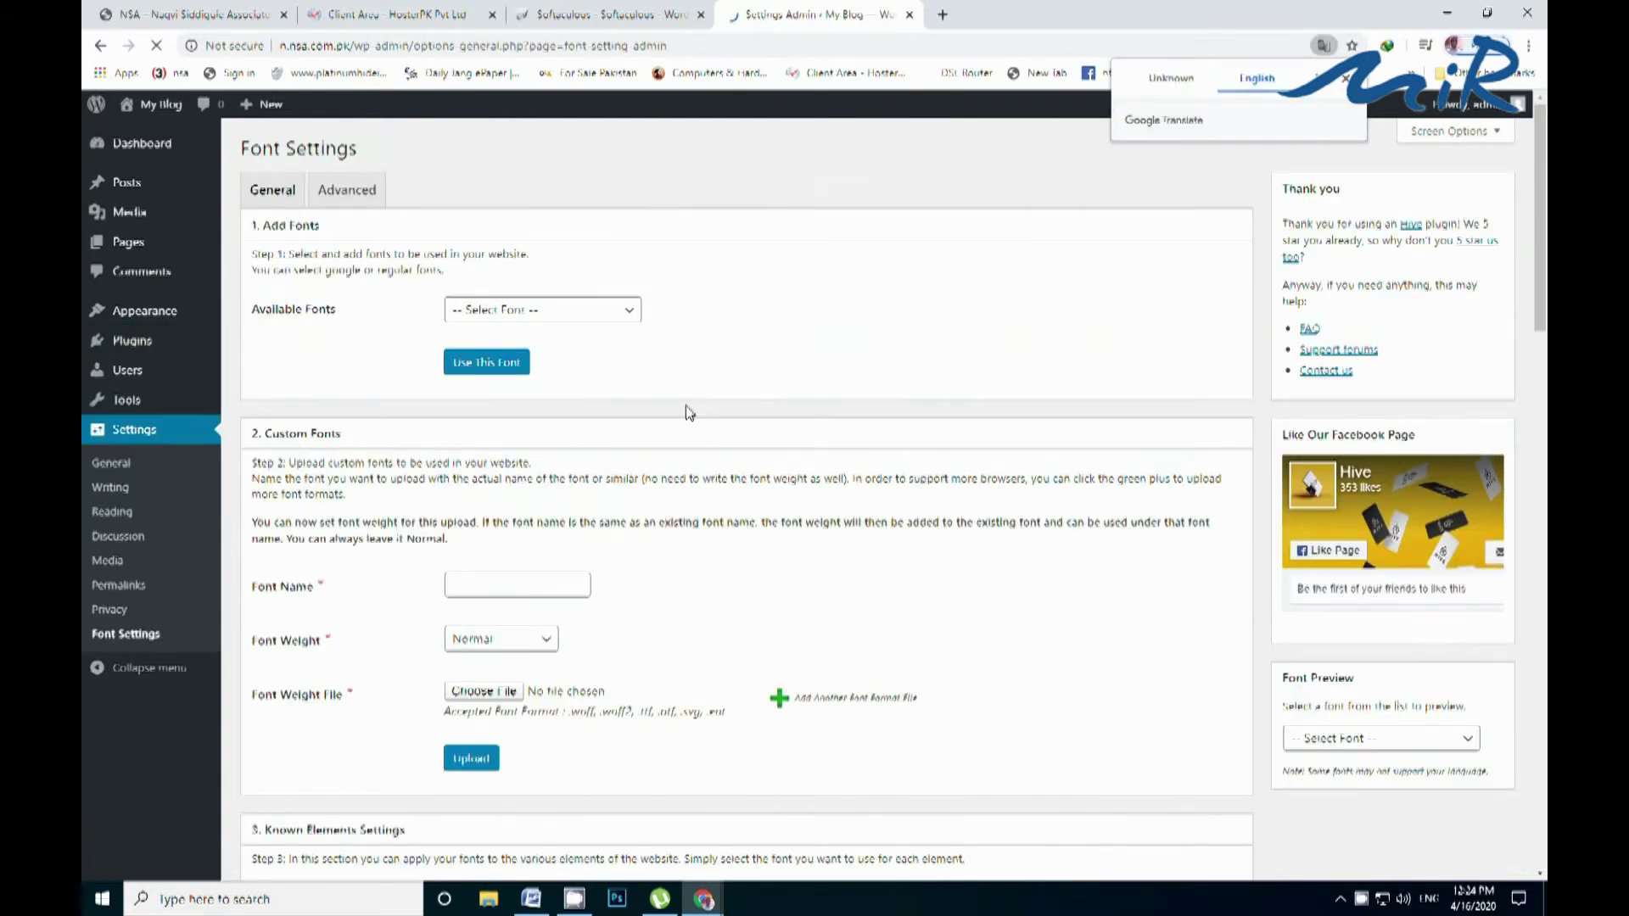
{"action": "scroll", "coordinate": [646, 458], "scroll_direction": "down", "scroll_amount": 5}
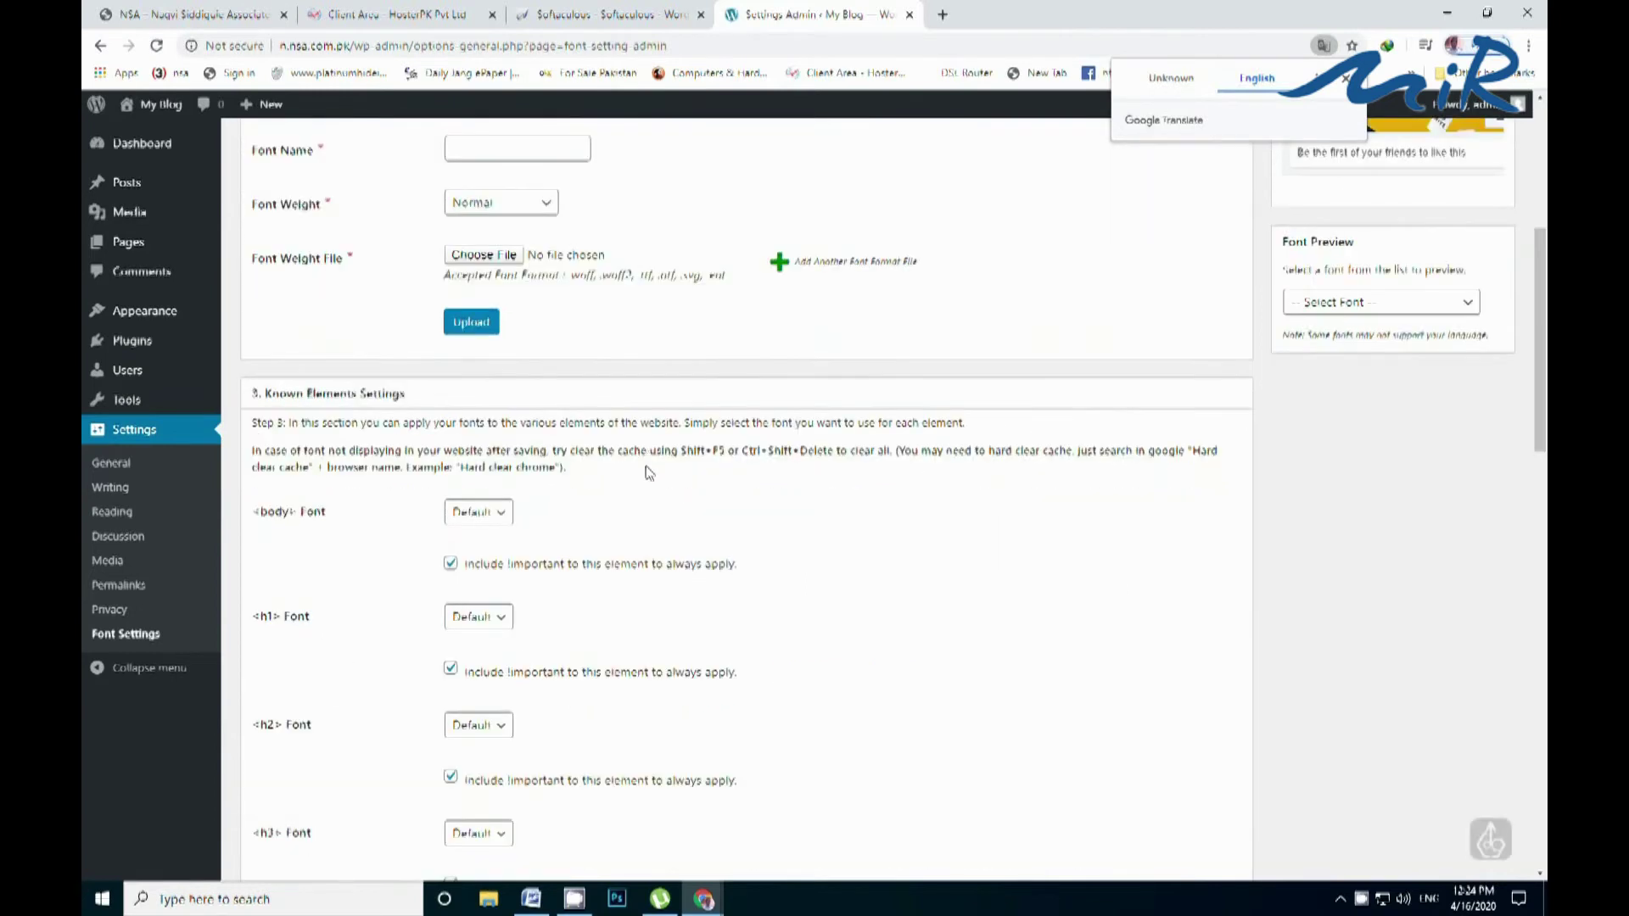
{"action": "scroll", "coordinate": [644, 470], "scroll_direction": "down", "scroll_amount": 6}
{"action": "scroll", "coordinate": [647, 472], "scroll_direction": "up", "scroll_amount": 8}
- Enter "font 1" as the font name in the Custom Fonts section
{"action": "left_click", "coordinate": [509, 323]}
{"action": "type", "text": "font"}
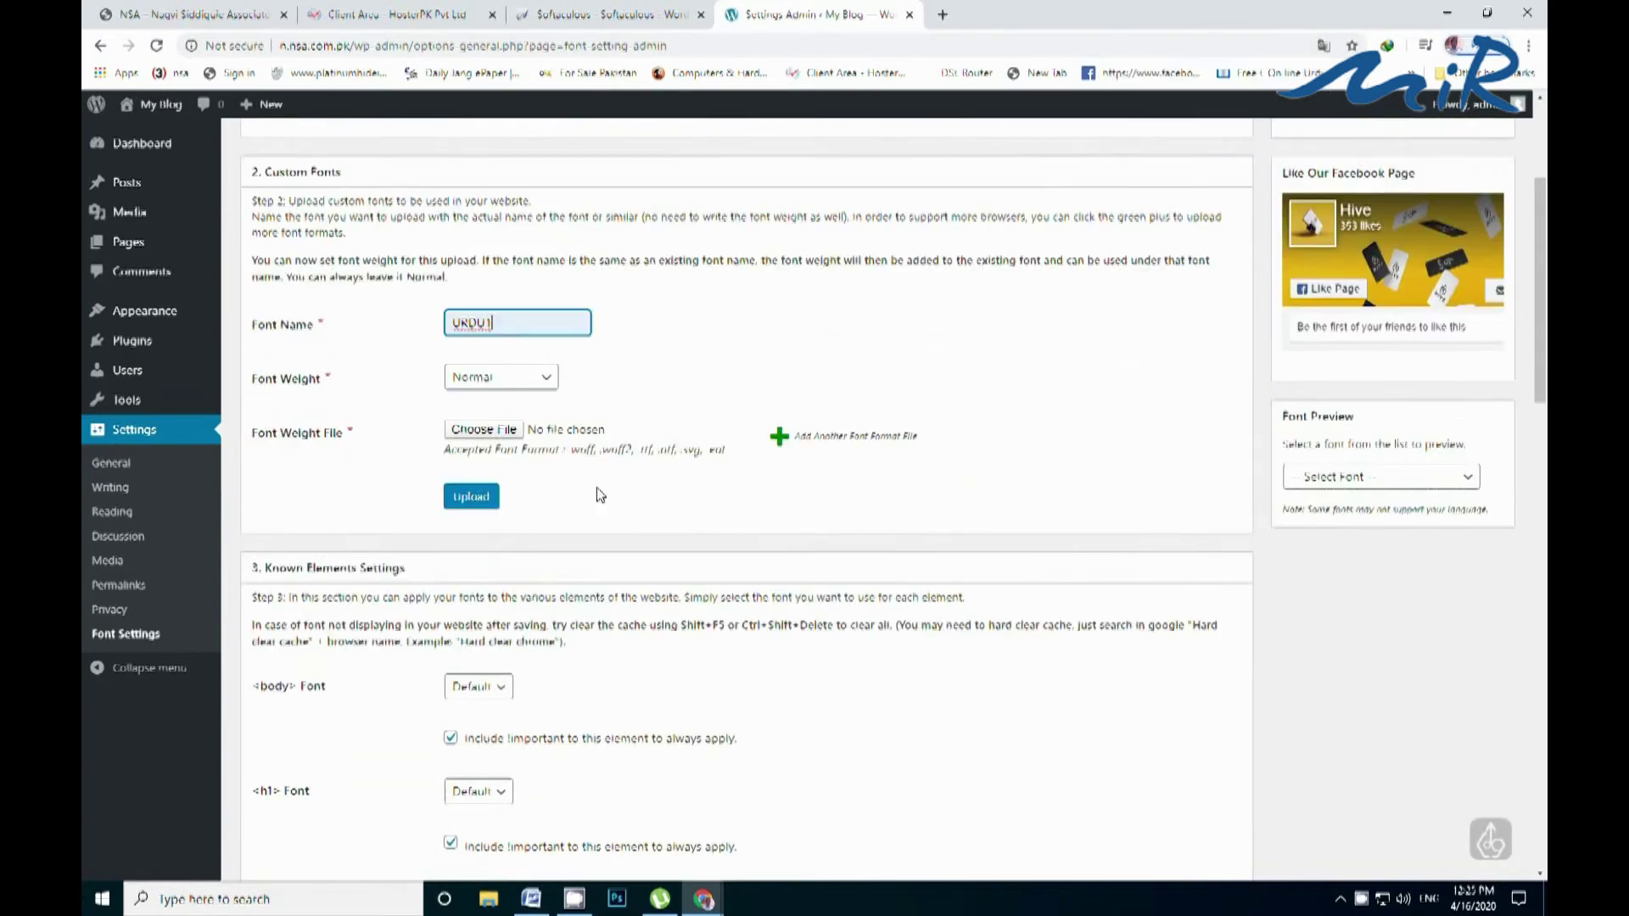
{"action": "type", "text": " 1"}
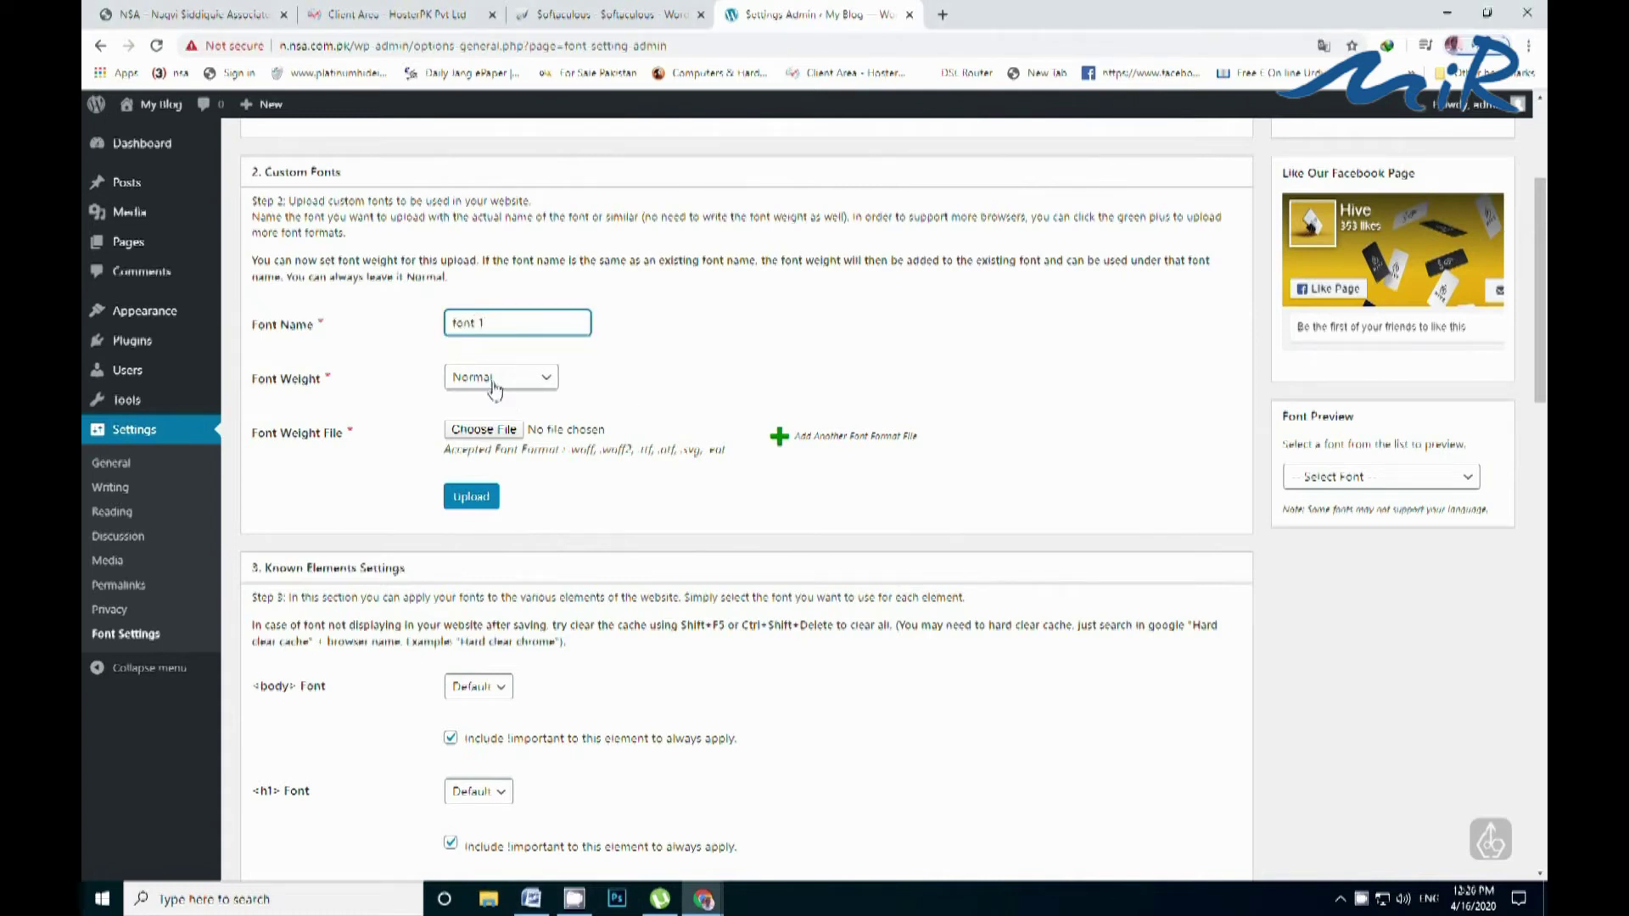
- Browse for the font weight file in the Urdufont folder on the Desktop
{"action": "left_click", "coordinate": [488, 432]}
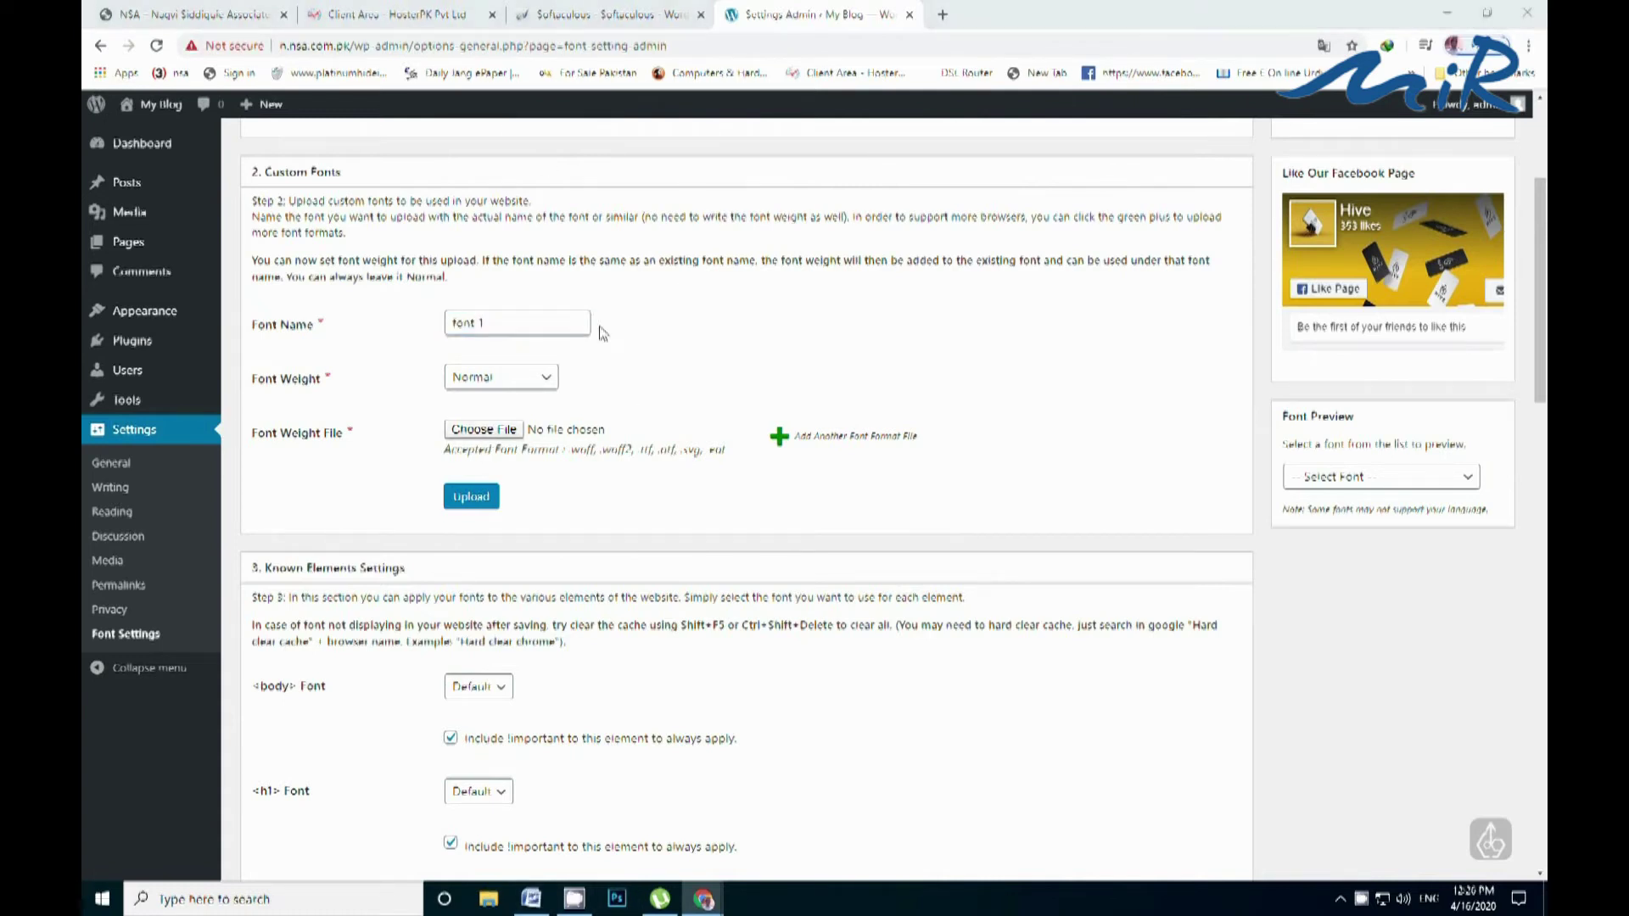
{"action": "left_click", "coordinate": [598, 415]}
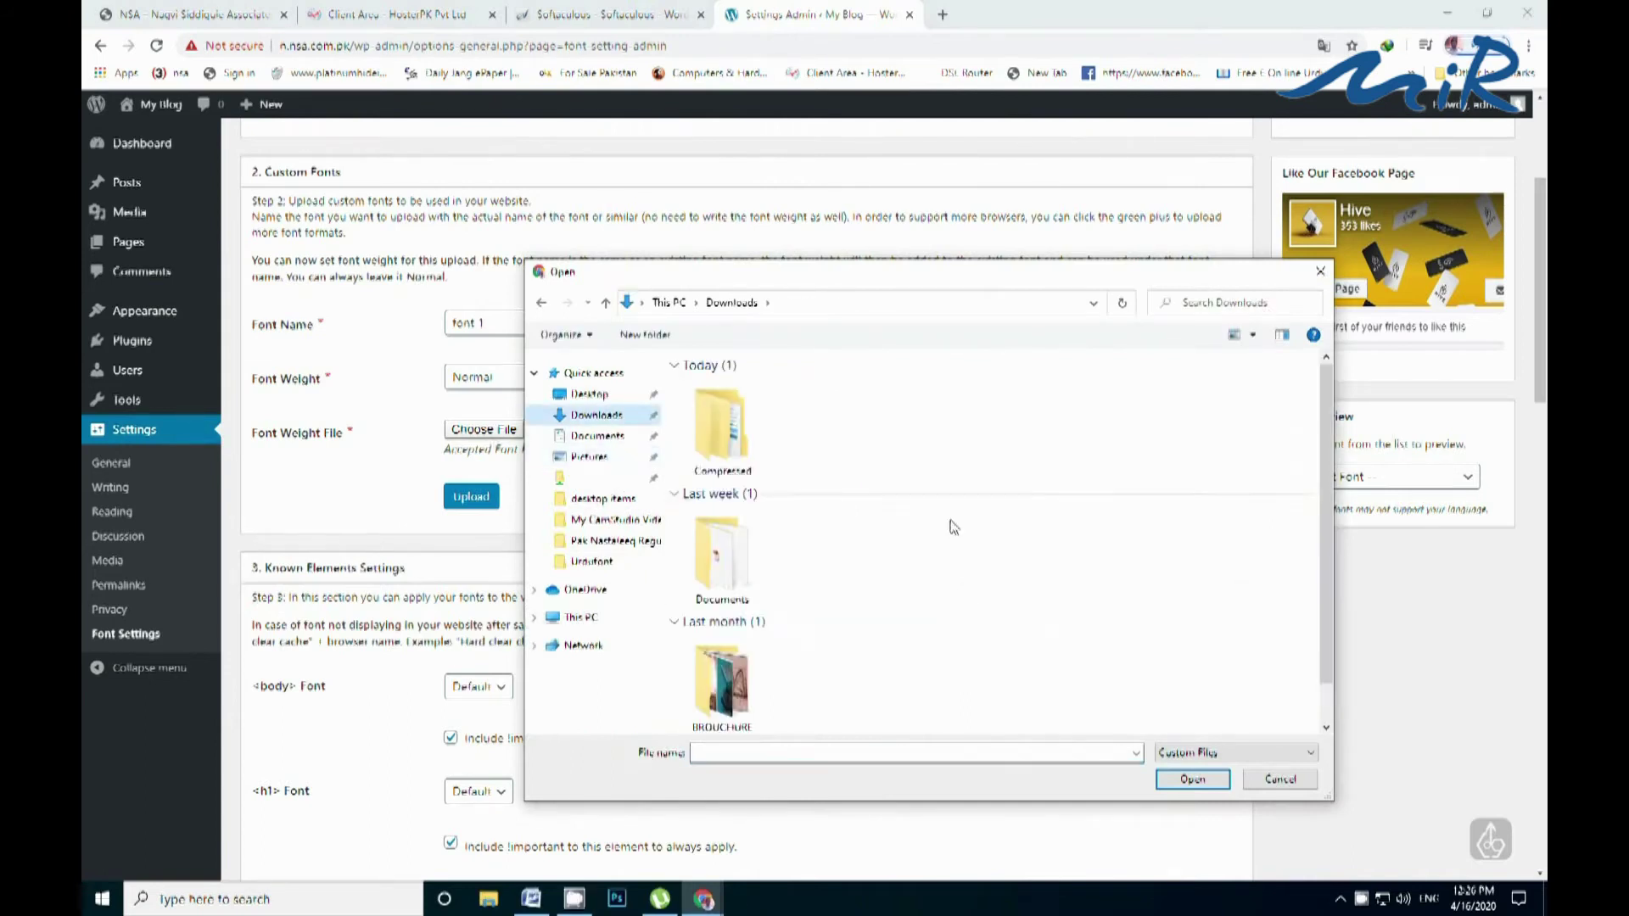
{"action": "scroll", "coordinate": [942, 602], "scroll_direction": "down", "scroll_amount": 2}
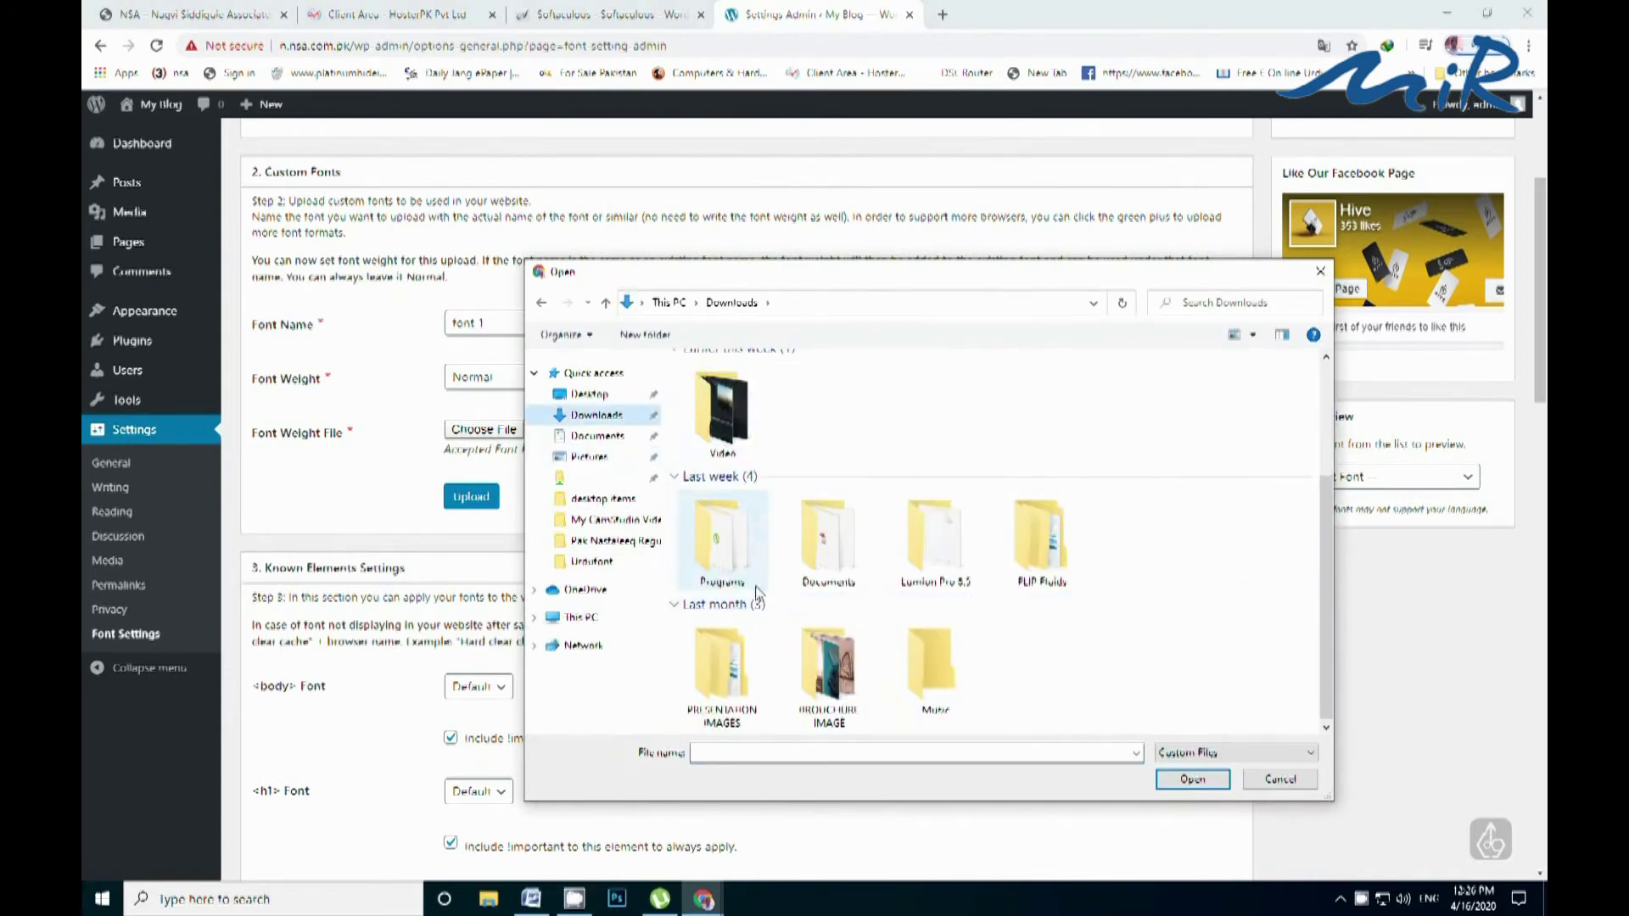
{"action": "left_click", "coordinate": [590, 394]}
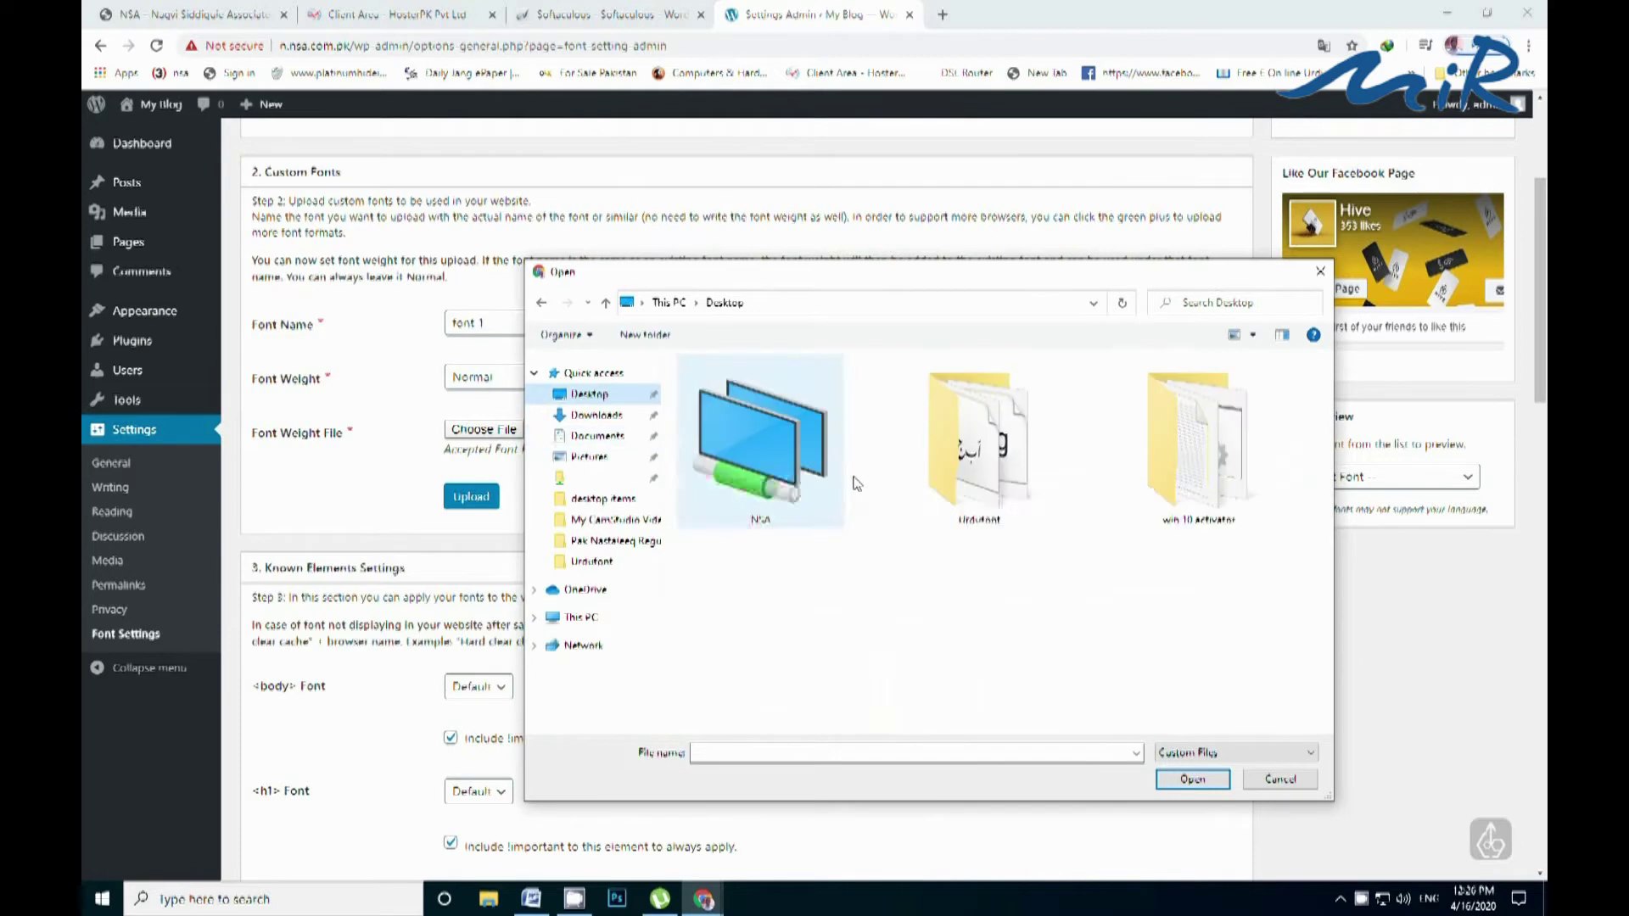
{"action": "double_click", "coordinate": [982, 420]}
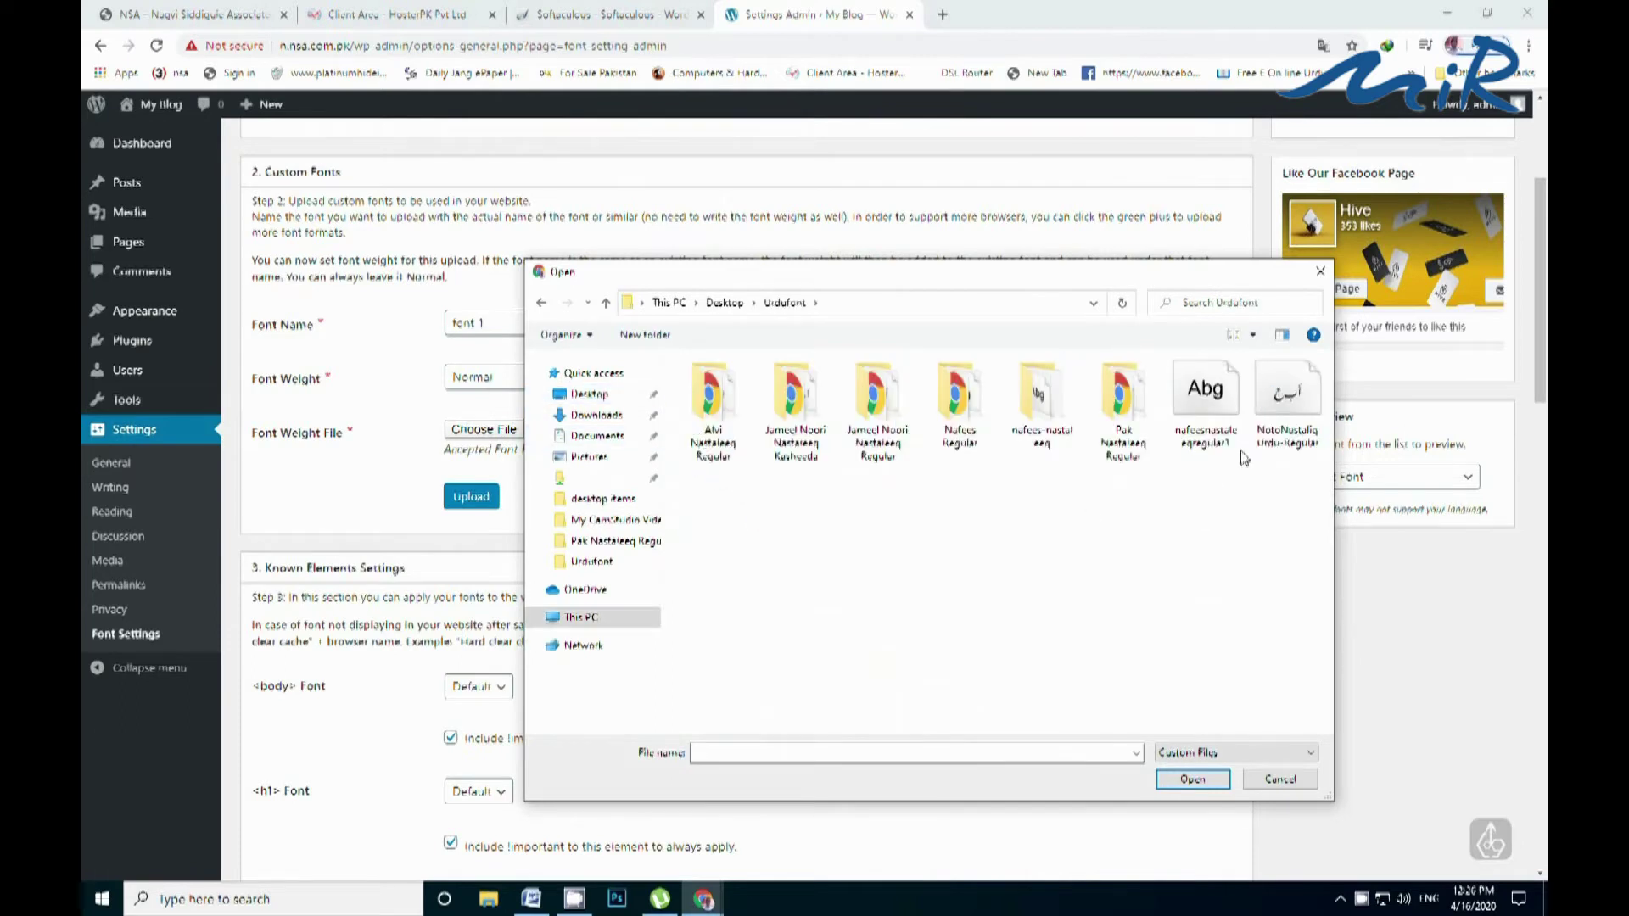
{"action": "scroll", "coordinate": [1211, 428], "scroll_direction": "up", "scroll_amount": 1, "text": "ctrl"}
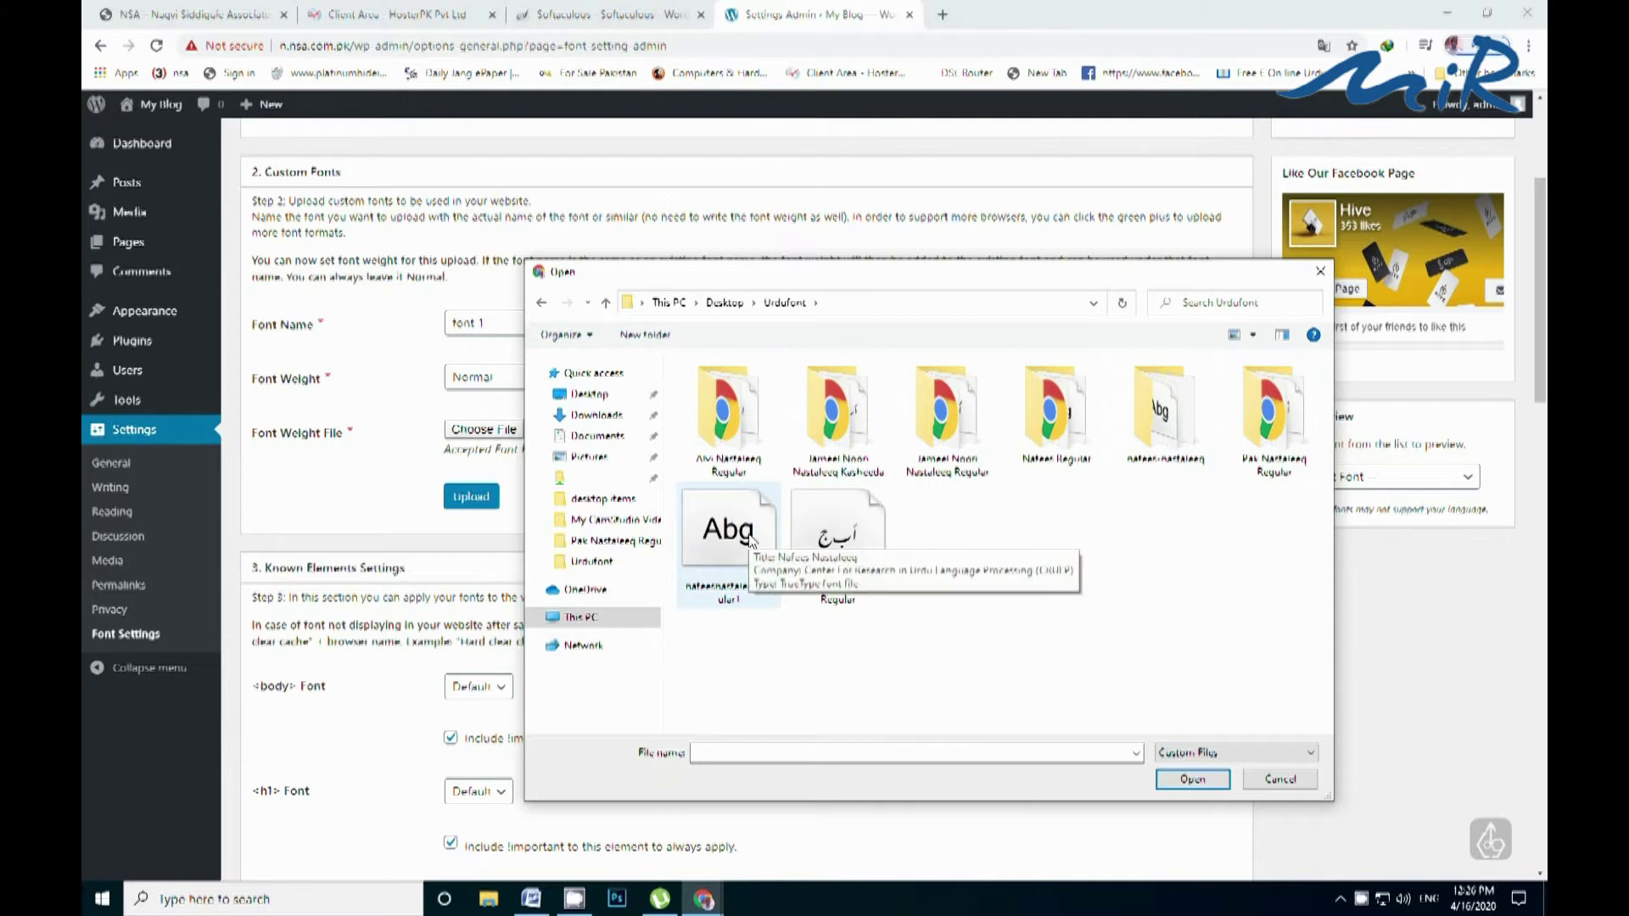
{"action": "double_click", "coordinate": [739, 435]}
{"action": "scroll", "coordinate": [719, 406], "scroll_direction": "up", "scroll_amount": 3, "text": "ctrl"}
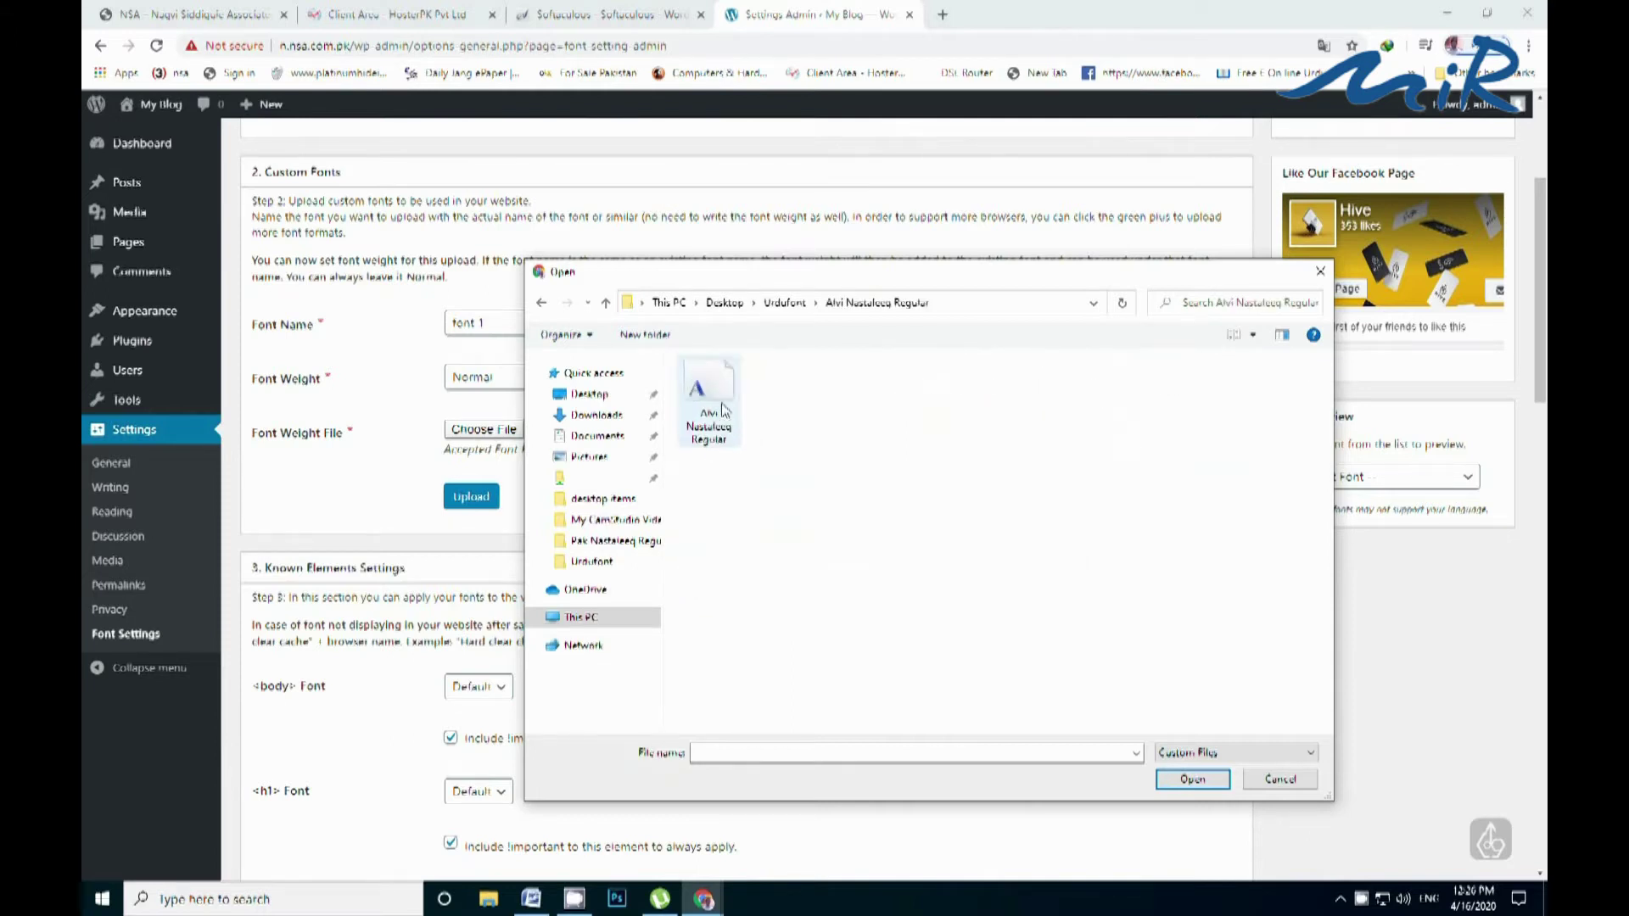
{"action": "left_click", "coordinate": [542, 303]}
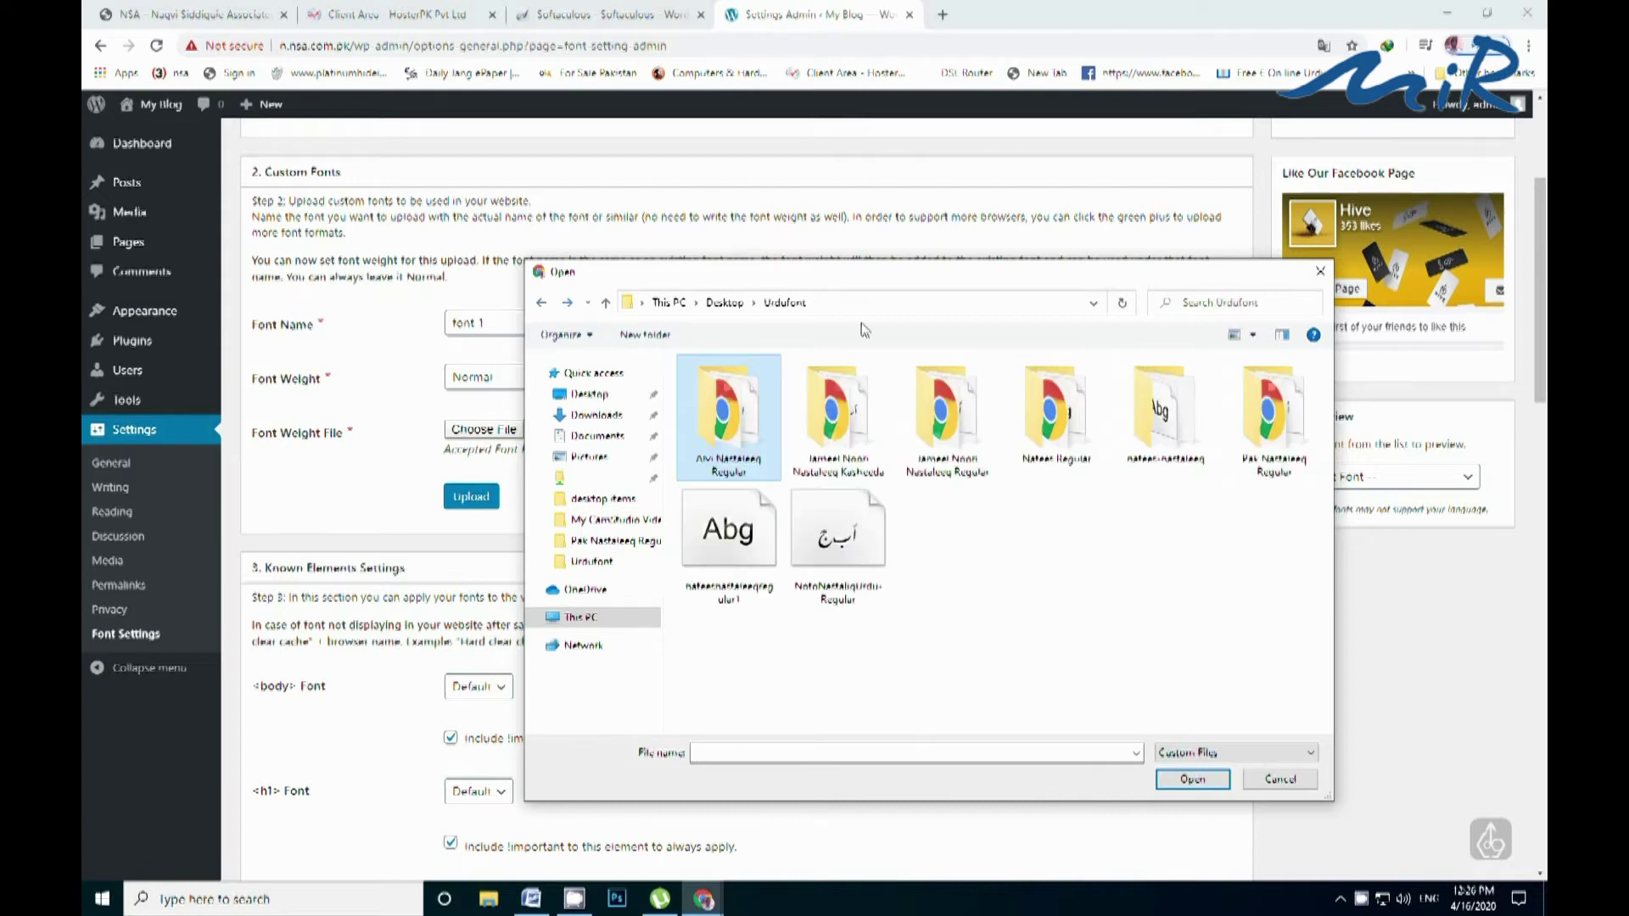
- Choose the font file in the Nafees Regular folder and upload it as the custom font
{"action": "double_click", "coordinate": [1097, 437]}
{"action": "scroll", "coordinate": [1091, 436], "scroll_direction": "up", "scroll_amount": 3, "text": "ctrl"}
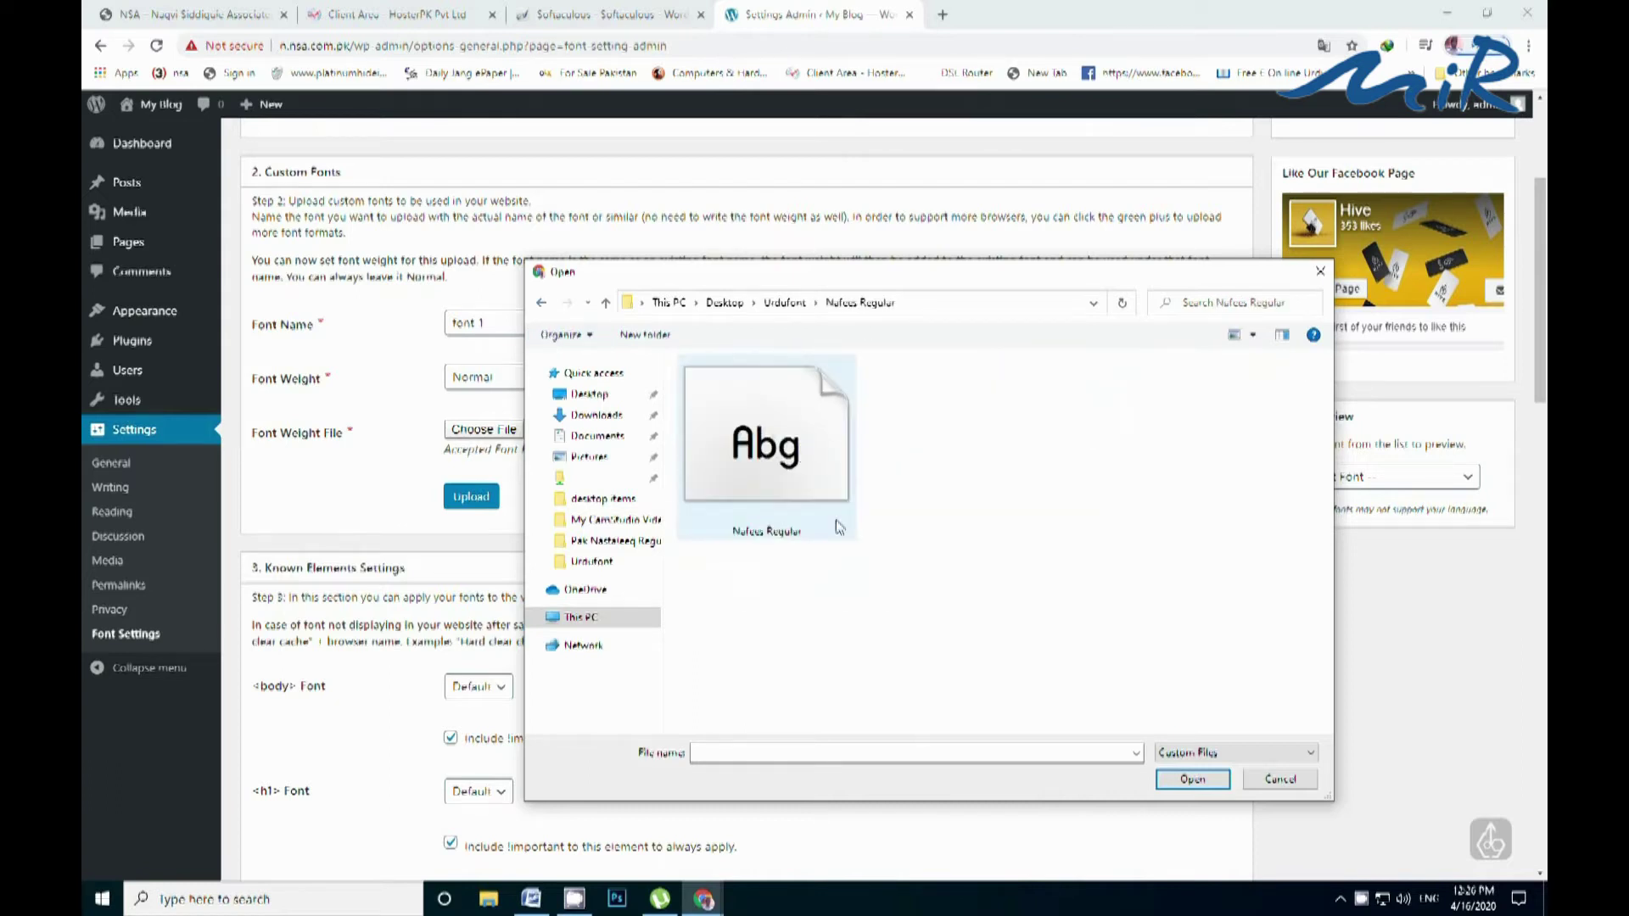
{"action": "double_click", "coordinate": [766, 437]}
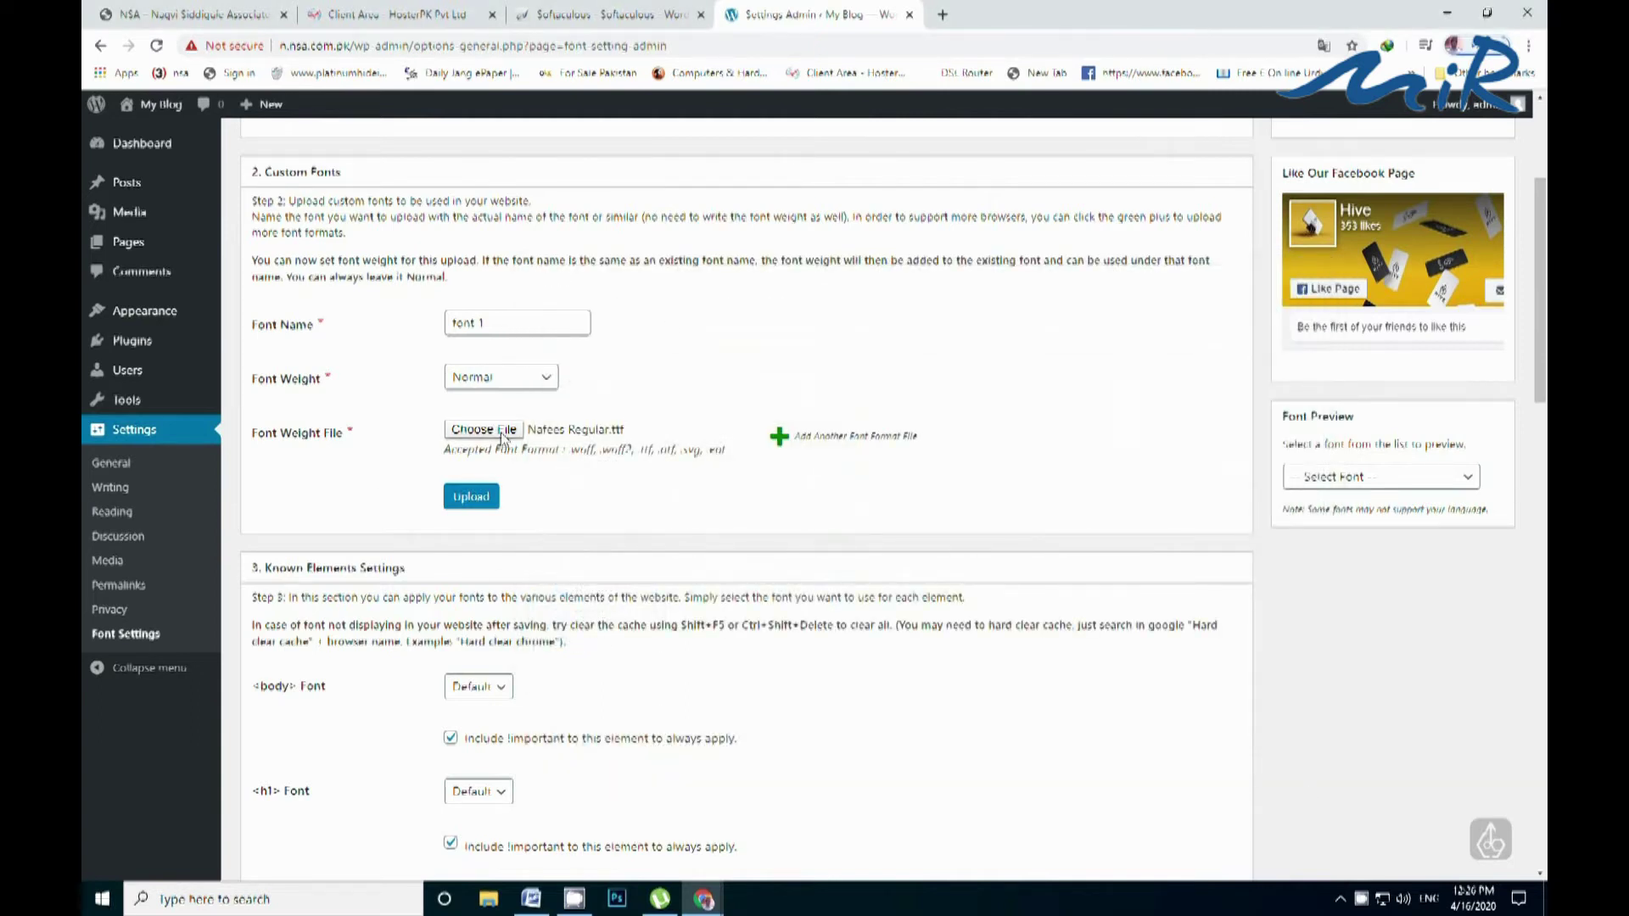
{"action": "left_click", "coordinate": [473, 498]}
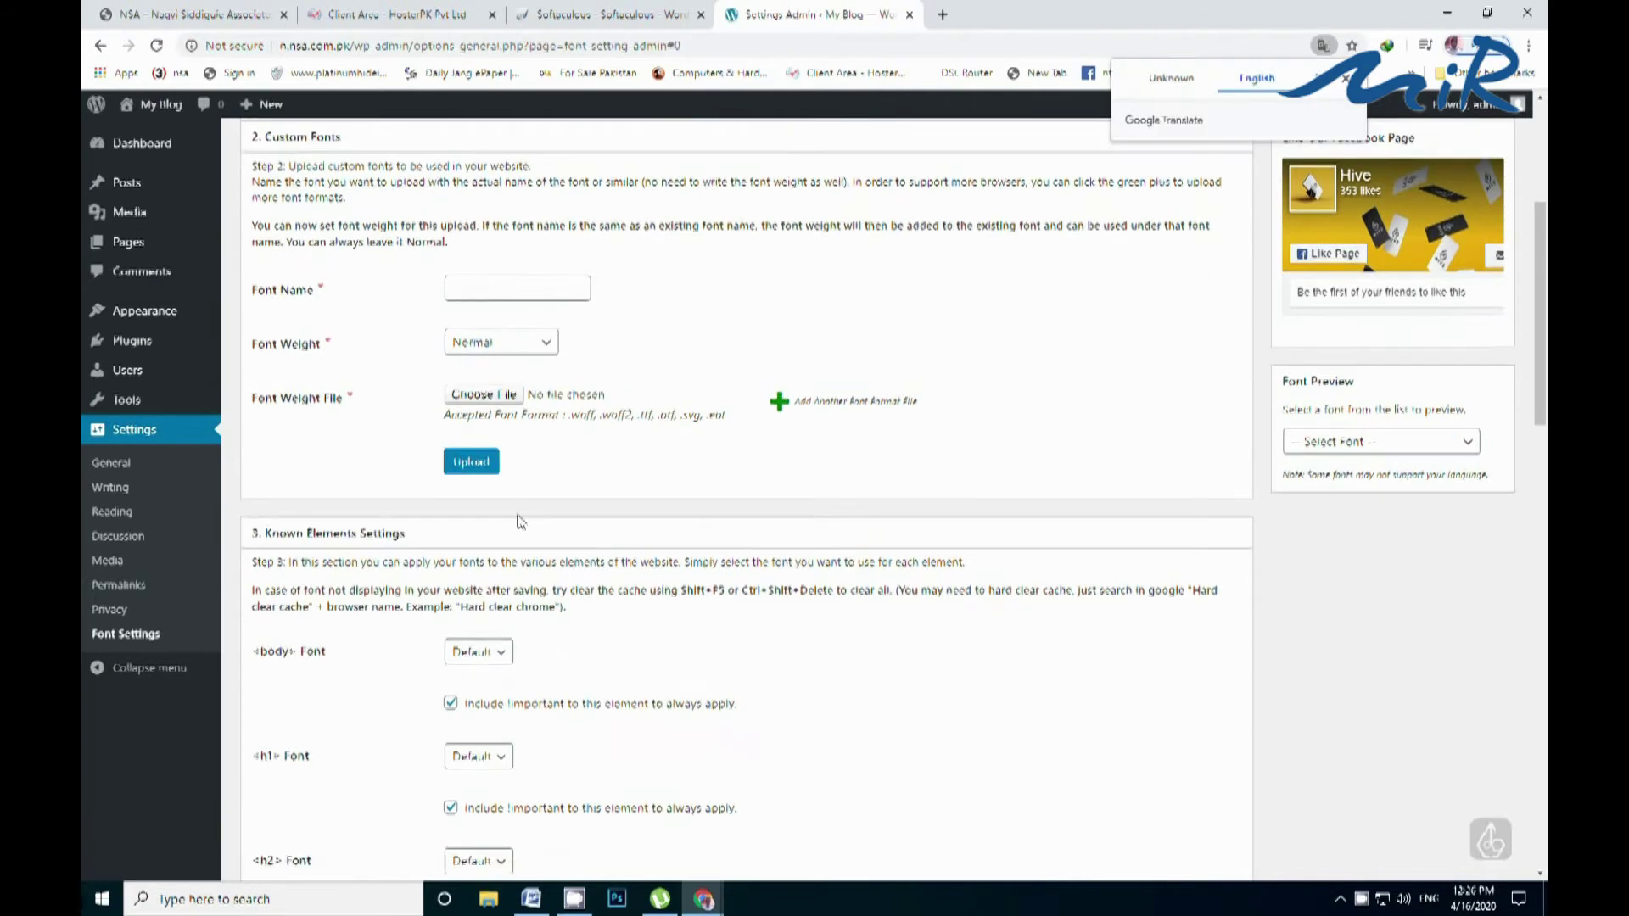
- Add the note "now see its upload it" to the Word document and return to the browser
{"action": "key", "text": "alt+Tab"}
{"action": "type", "text": "i"}
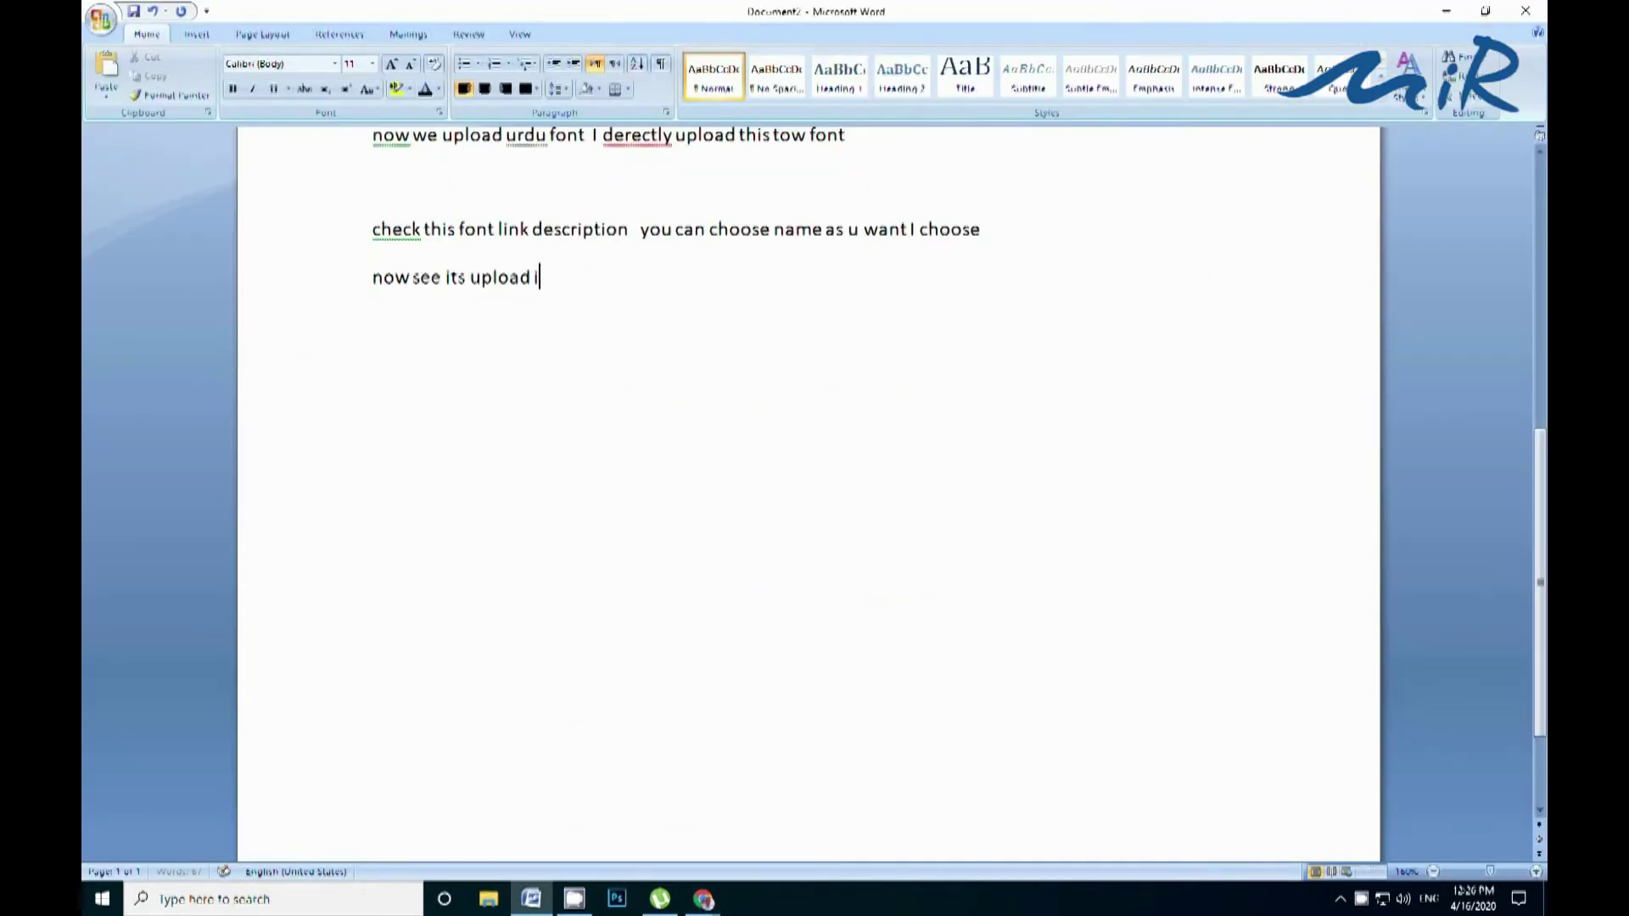
{"action": "type", "text": "t"}
{"action": "key", "text": "alt+Tab"}
- Set the <body> font to font 1 with Normal weight in Known Elements Settings
{"action": "scroll", "coordinate": [572, 545], "scroll_direction": "down", "scroll_amount": 2}
{"action": "left_click", "coordinate": [492, 477]}
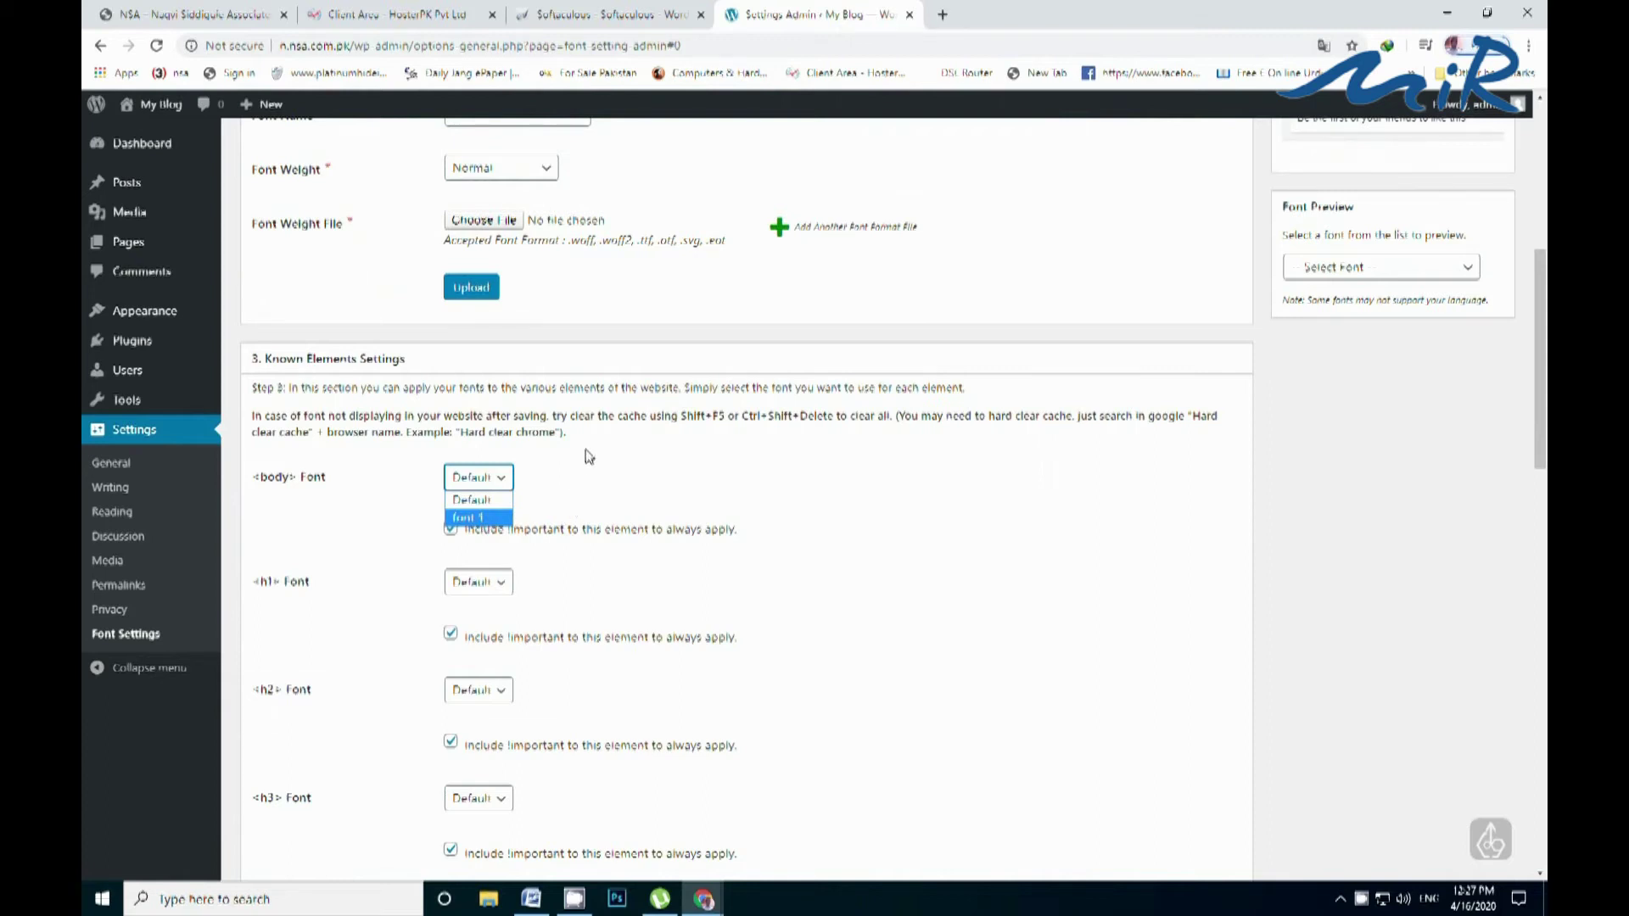
{"action": "scroll", "coordinate": [589, 456], "scroll_direction": "up", "scroll_amount": 2}
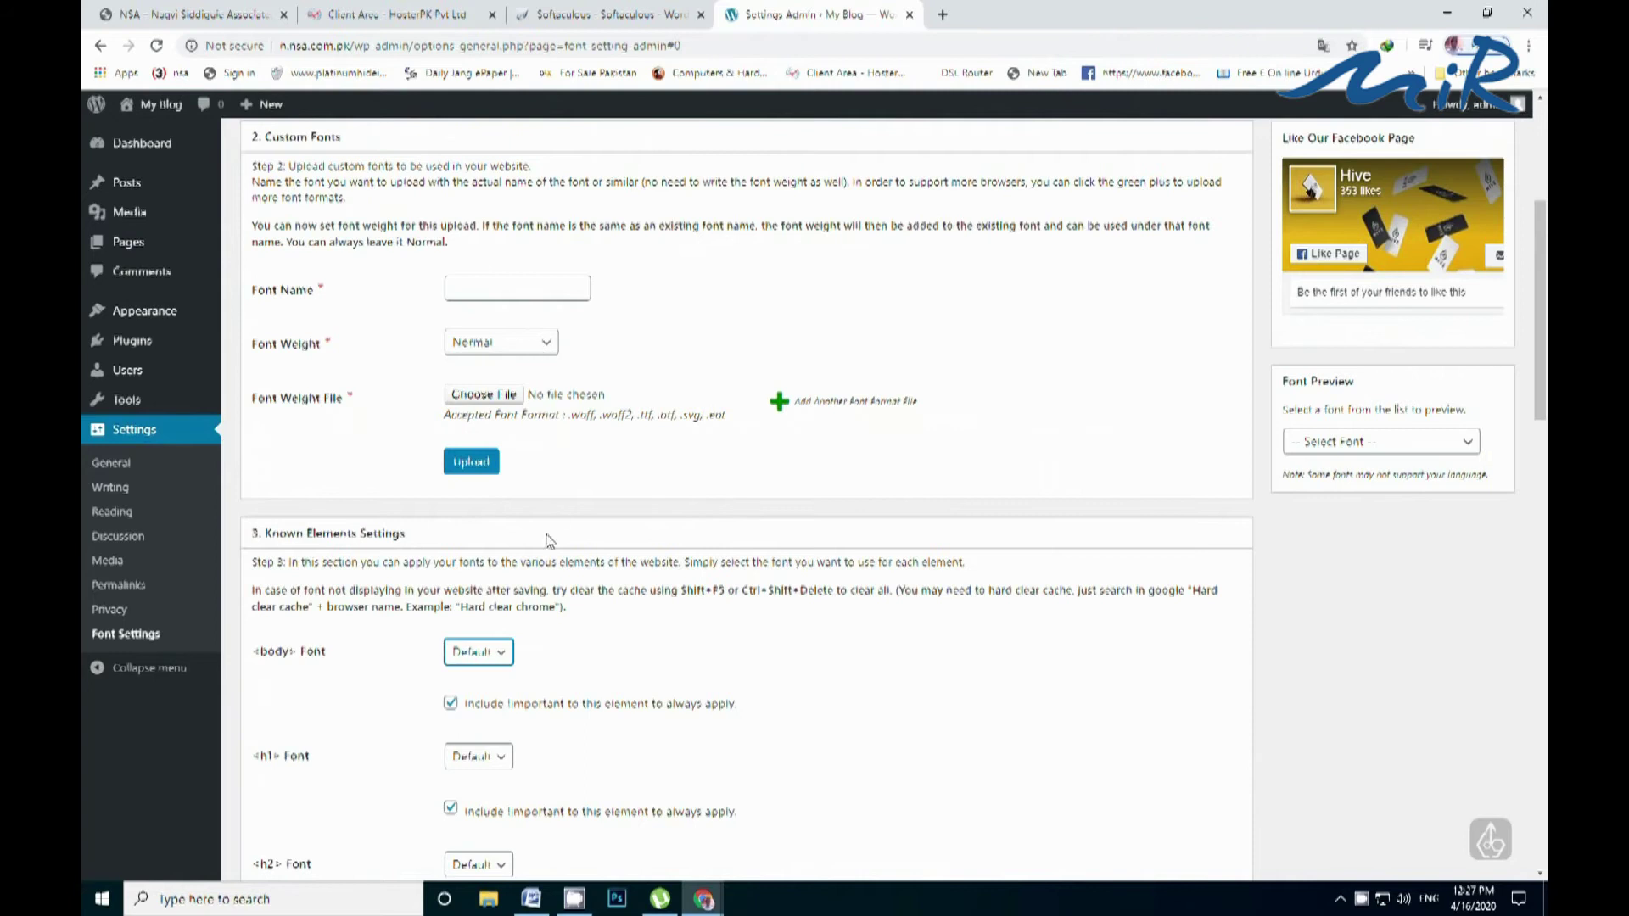
{"action": "scroll", "coordinate": [551, 540], "scroll_direction": "down", "scroll_amount": 2}
{"action": "left_click", "coordinate": [508, 482]}
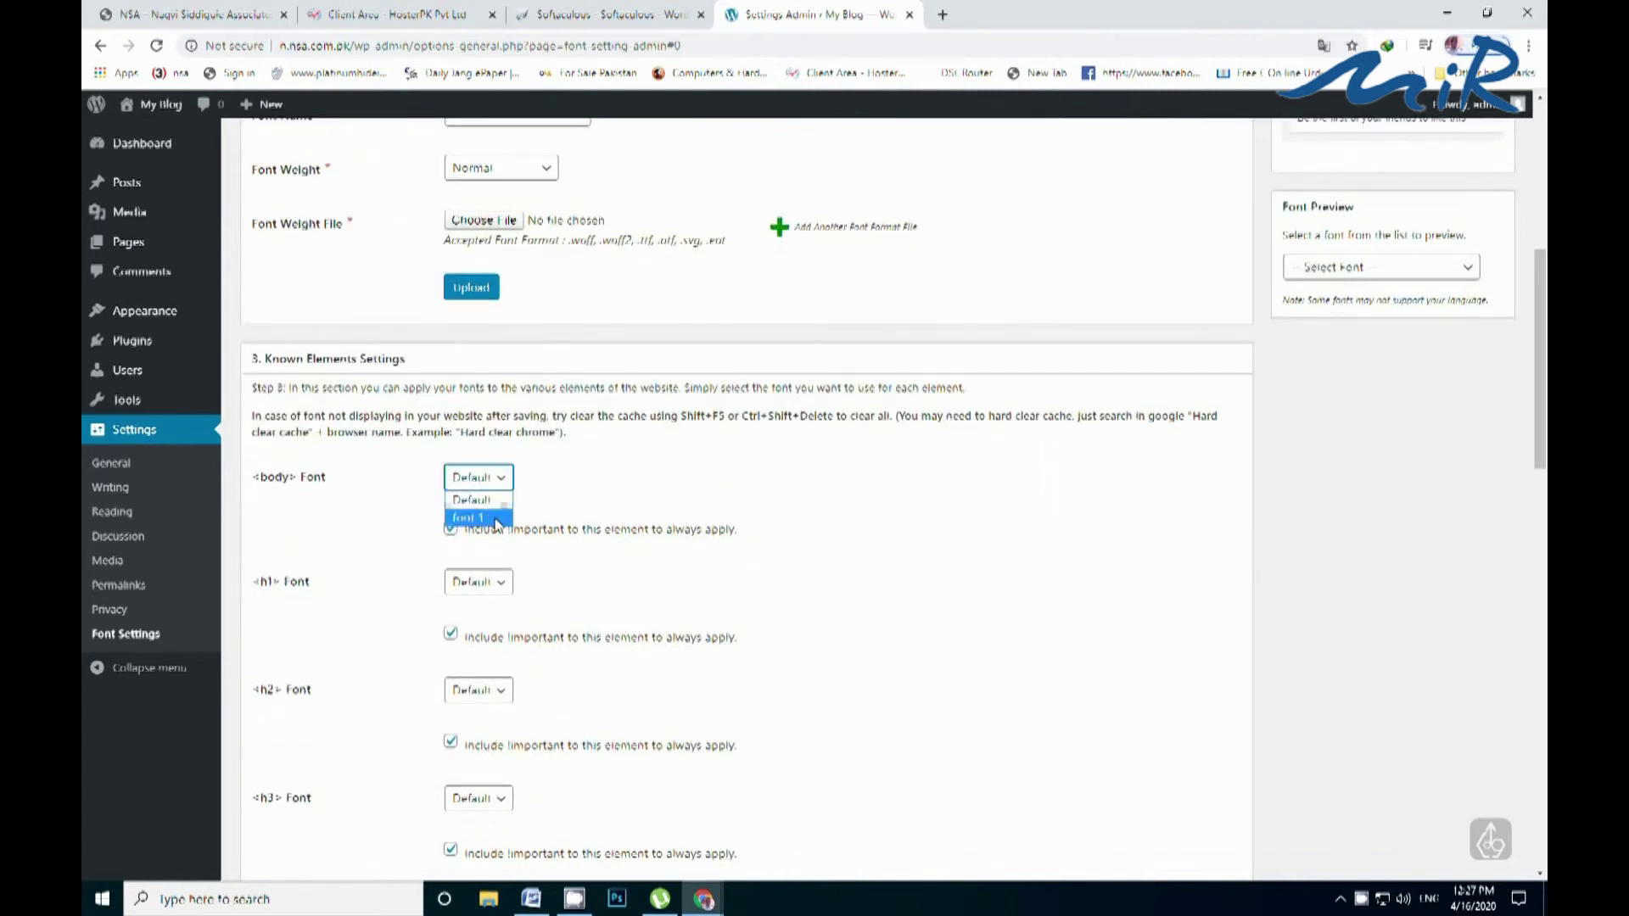
{"action": "left_click", "coordinate": [504, 517]}
{"action": "left_click", "coordinate": [532, 531]}
{"action": "left_click", "coordinate": [507, 570]}
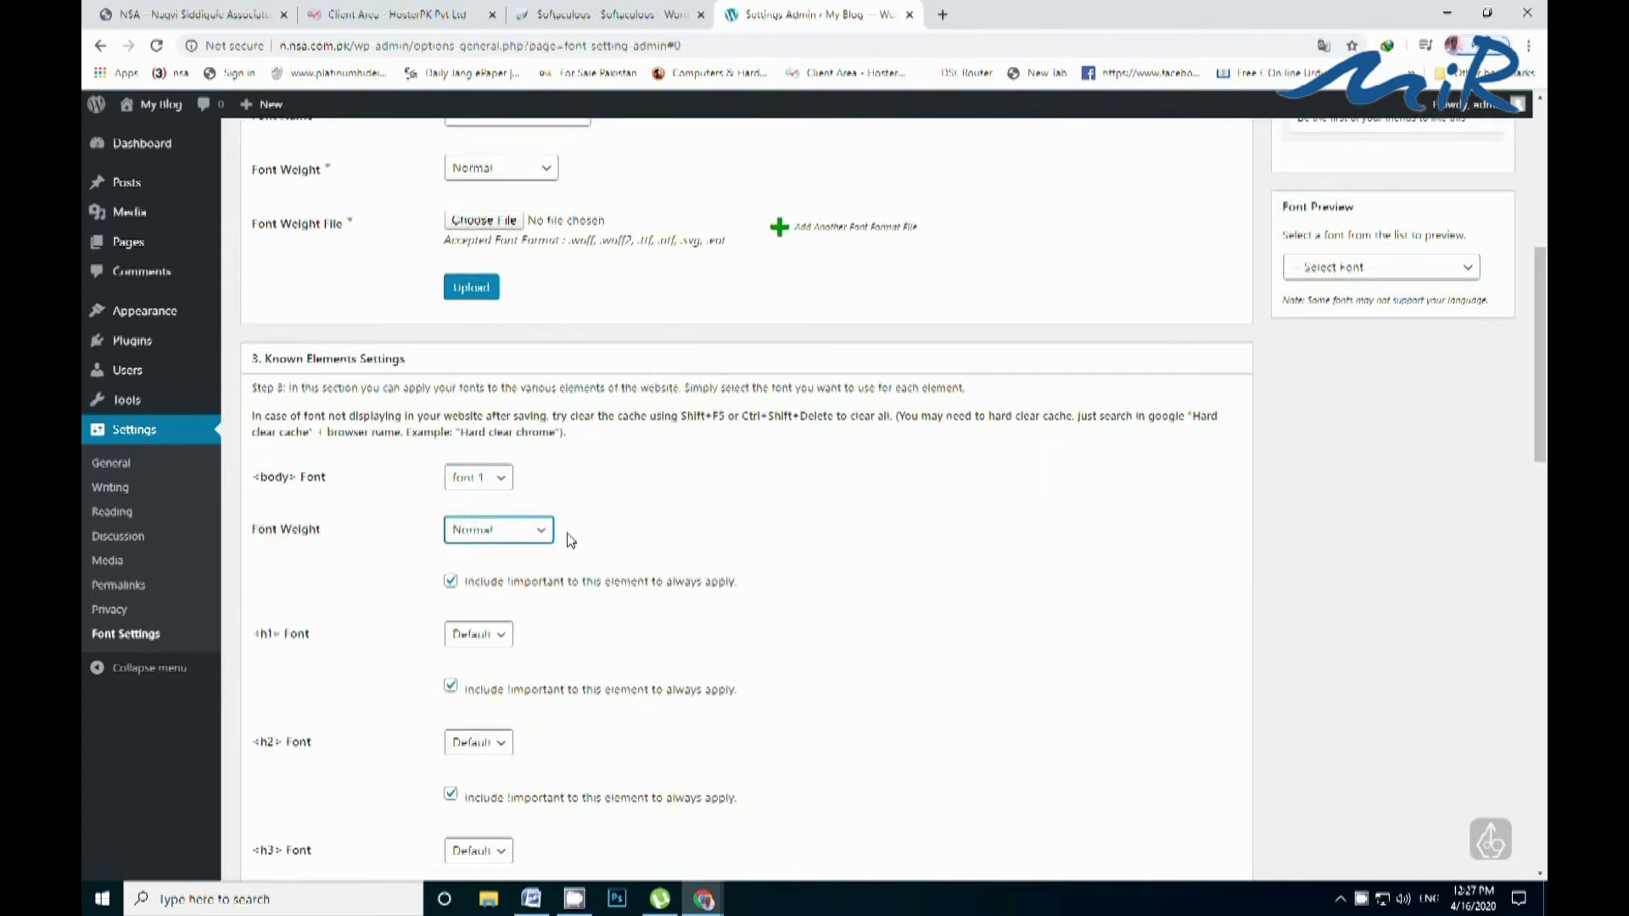
- Set the <h1> font to font 1 with Normal weight
{"action": "scroll", "coordinate": [551, 534], "scroll_direction": "down", "scroll_amount": 2}
{"action": "left_click", "coordinate": [503, 465]}
{"action": "left_click", "coordinate": [469, 500]}
{"action": "left_click", "coordinate": [526, 516]}
{"action": "left_click", "coordinate": [512, 547]}
- Set the <h2> font to font 1 with Normal weight
{"action": "scroll", "coordinate": [512, 543], "scroll_direction": "down", "scroll_amount": 2}
{"action": "left_click", "coordinate": [502, 450]}
{"action": "left_click", "coordinate": [487, 477]}
{"action": "left_click", "coordinate": [534, 498]}
{"action": "left_click", "coordinate": [522, 534]}
- Set the <h3> font to font 1 with Normal weight
{"action": "scroll", "coordinate": [556, 465], "scroll_direction": "down", "scroll_amount": 1}
{"action": "scroll", "coordinate": [558, 465], "scroll_direction": "down", "scroll_amount": 2}
{"action": "left_click", "coordinate": [508, 437]}
{"action": "left_click", "coordinate": [509, 475]}
{"action": "left_click", "coordinate": [512, 484]}
{"action": "left_click", "coordinate": [509, 528]}
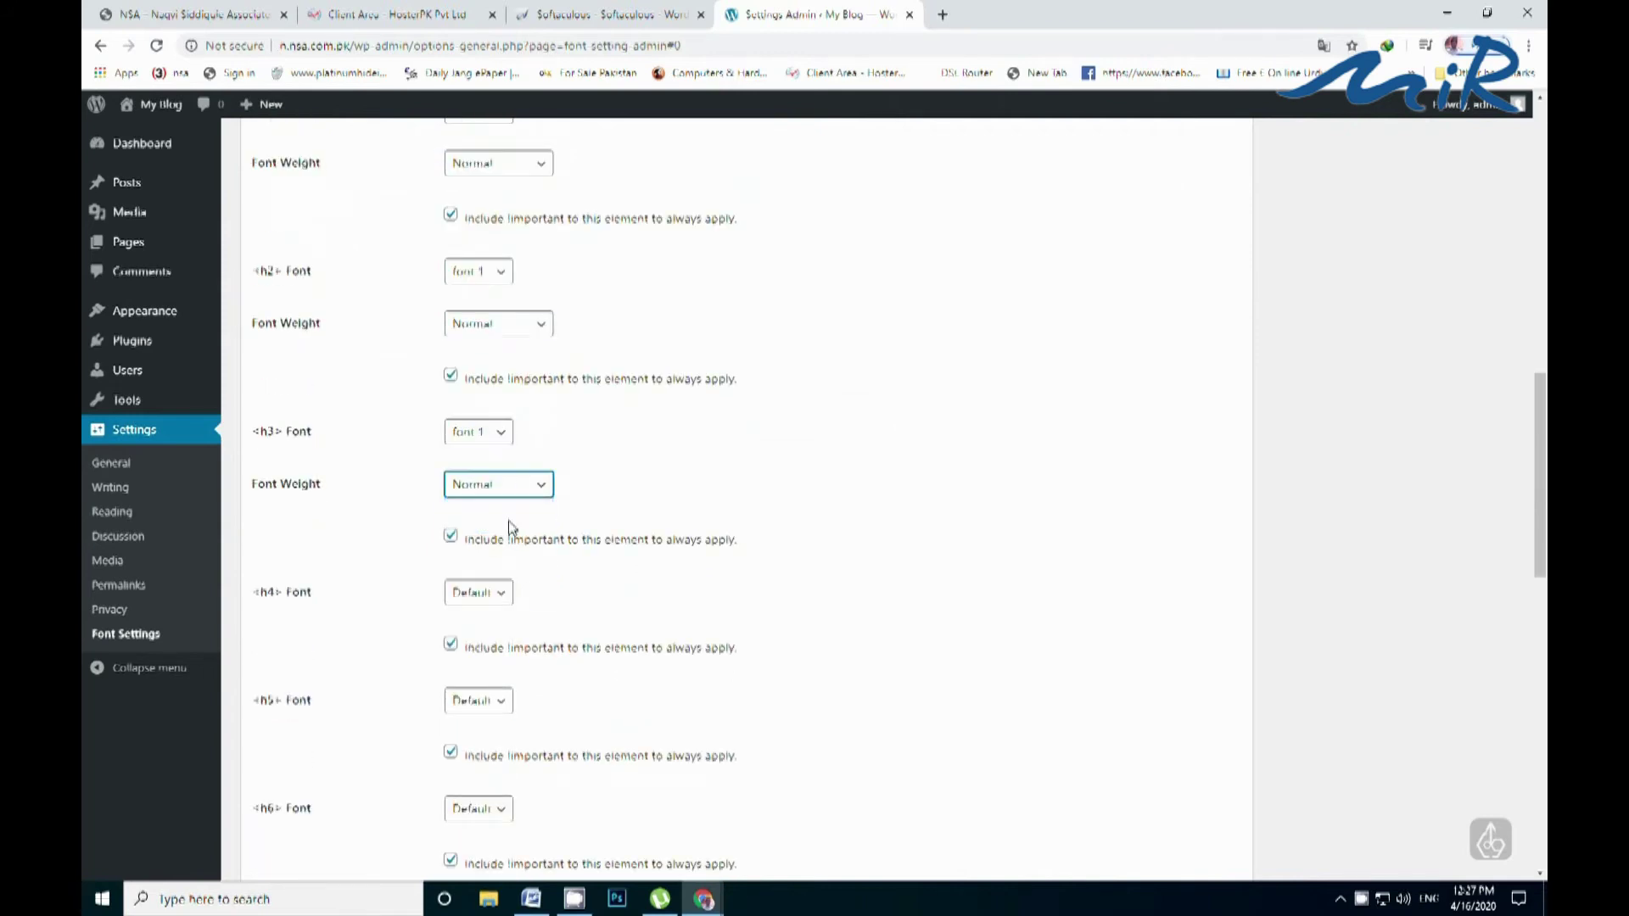
- Set the <h4> font to font 1 with Normal weight
{"action": "scroll", "coordinate": [579, 466], "scroll_direction": "down", "scroll_amount": 1}
{"action": "left_click", "coordinate": [502, 507]}
{"action": "left_click", "coordinate": [507, 543]}
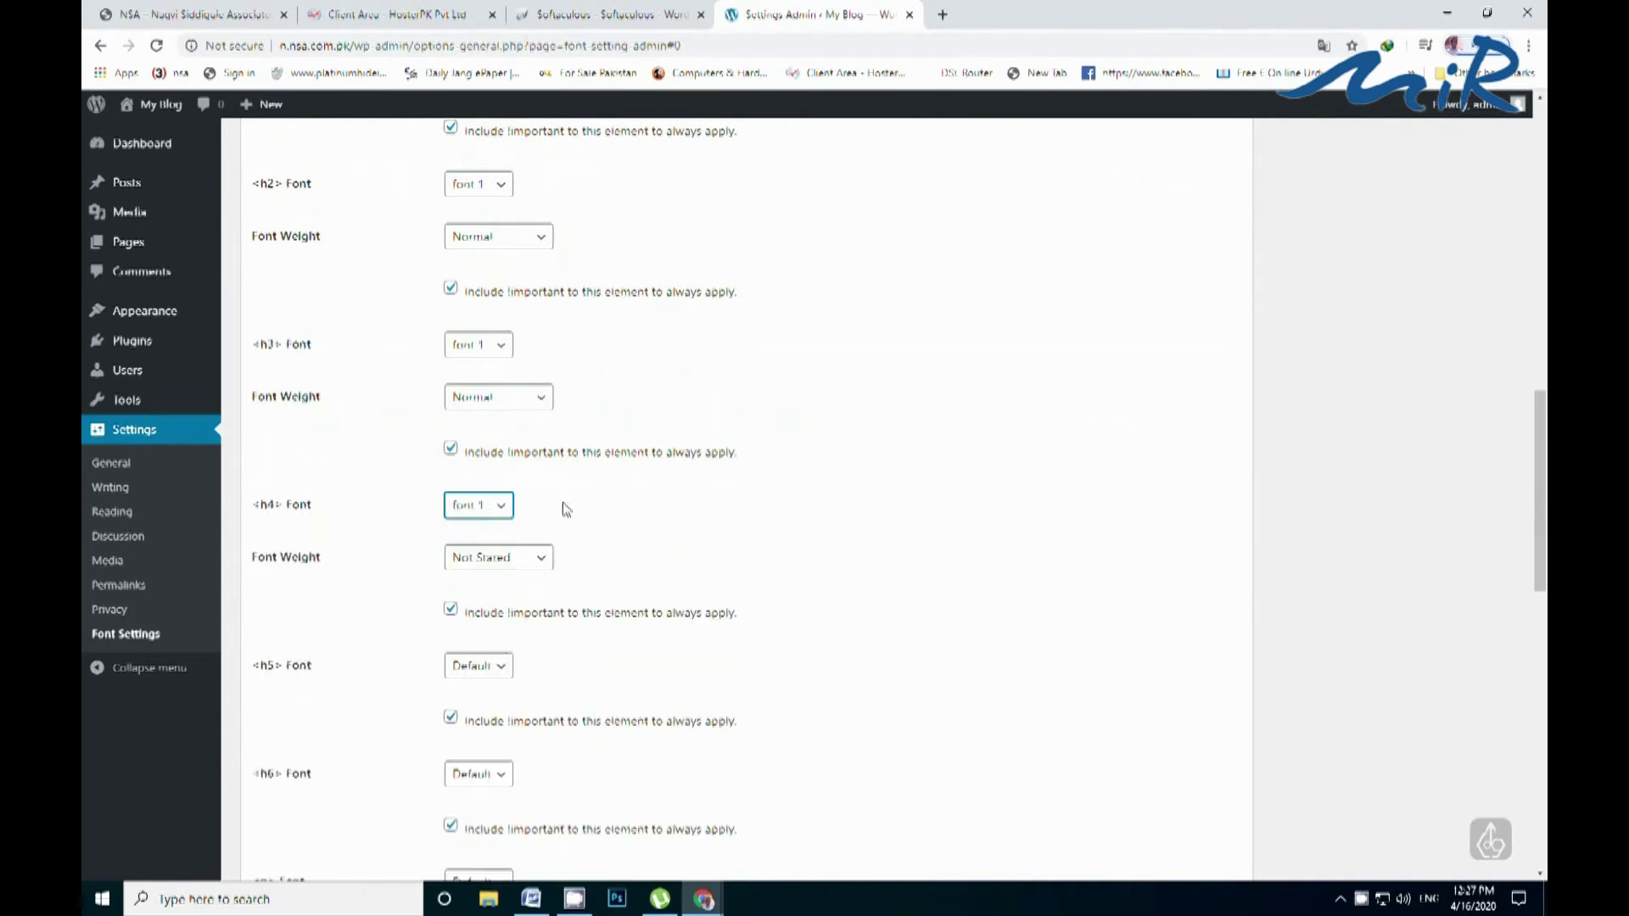
{"action": "scroll", "coordinate": [556, 473], "scroll_direction": "down", "scroll_amount": 2}
{"action": "left_click", "coordinate": [543, 391]}
{"action": "left_click", "coordinate": [519, 423]}
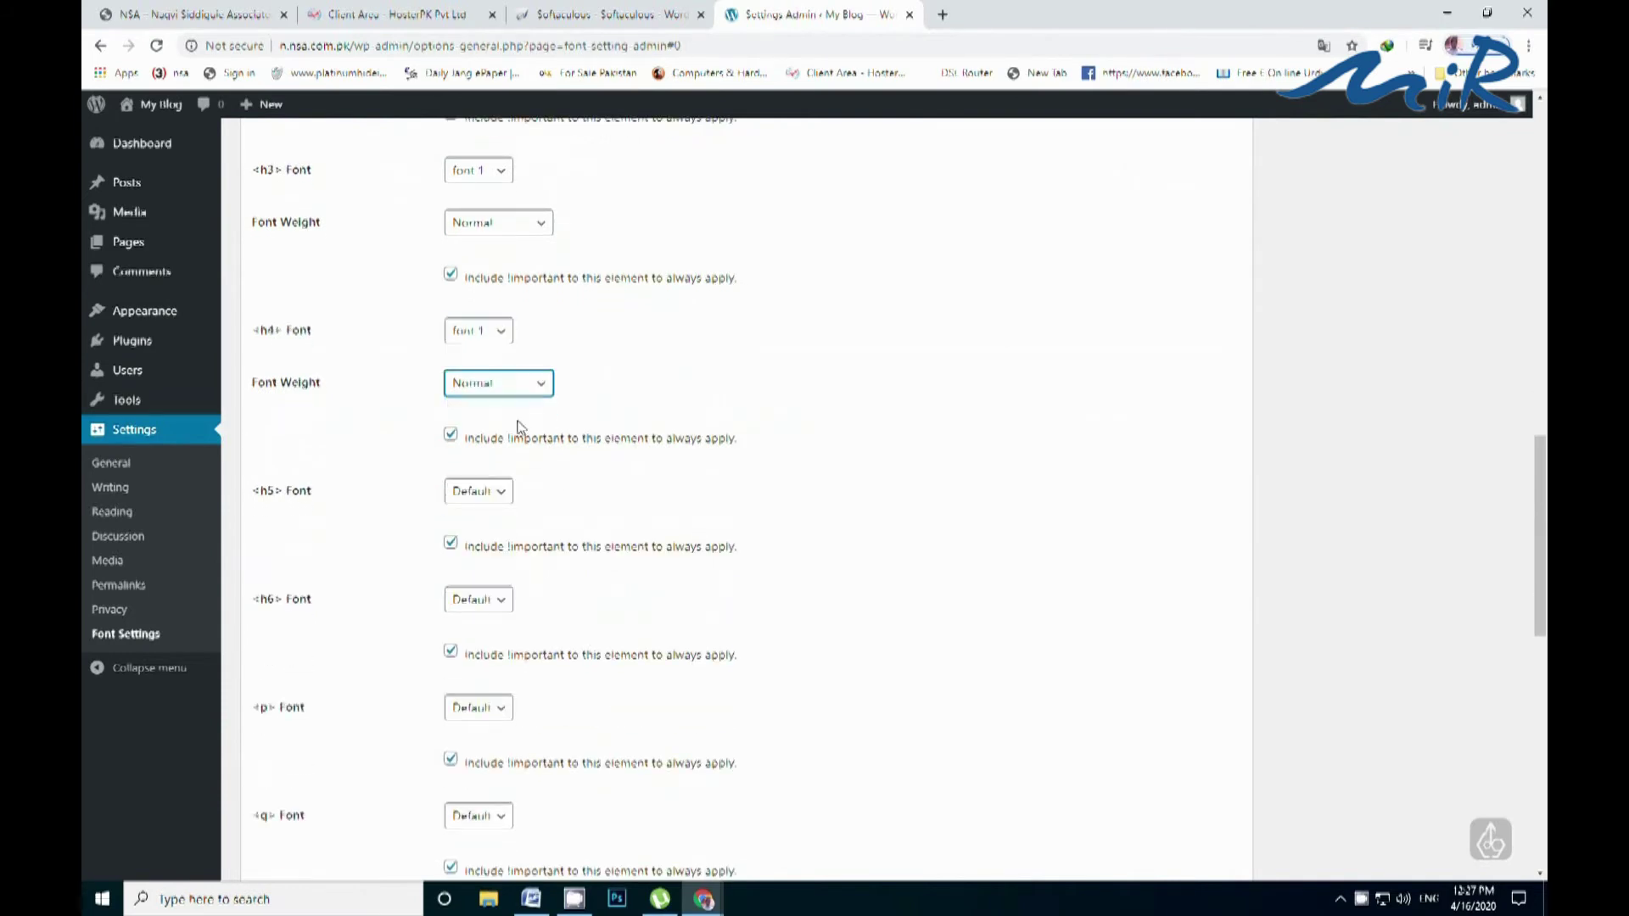
- Set the <h5> font to font 1 with Normal weight
{"action": "left_click", "coordinate": [491, 505]}
{"action": "left_click", "coordinate": [484, 532]}
{"action": "scroll", "coordinate": [560, 458], "scroll_direction": "down", "scroll_amount": 2}
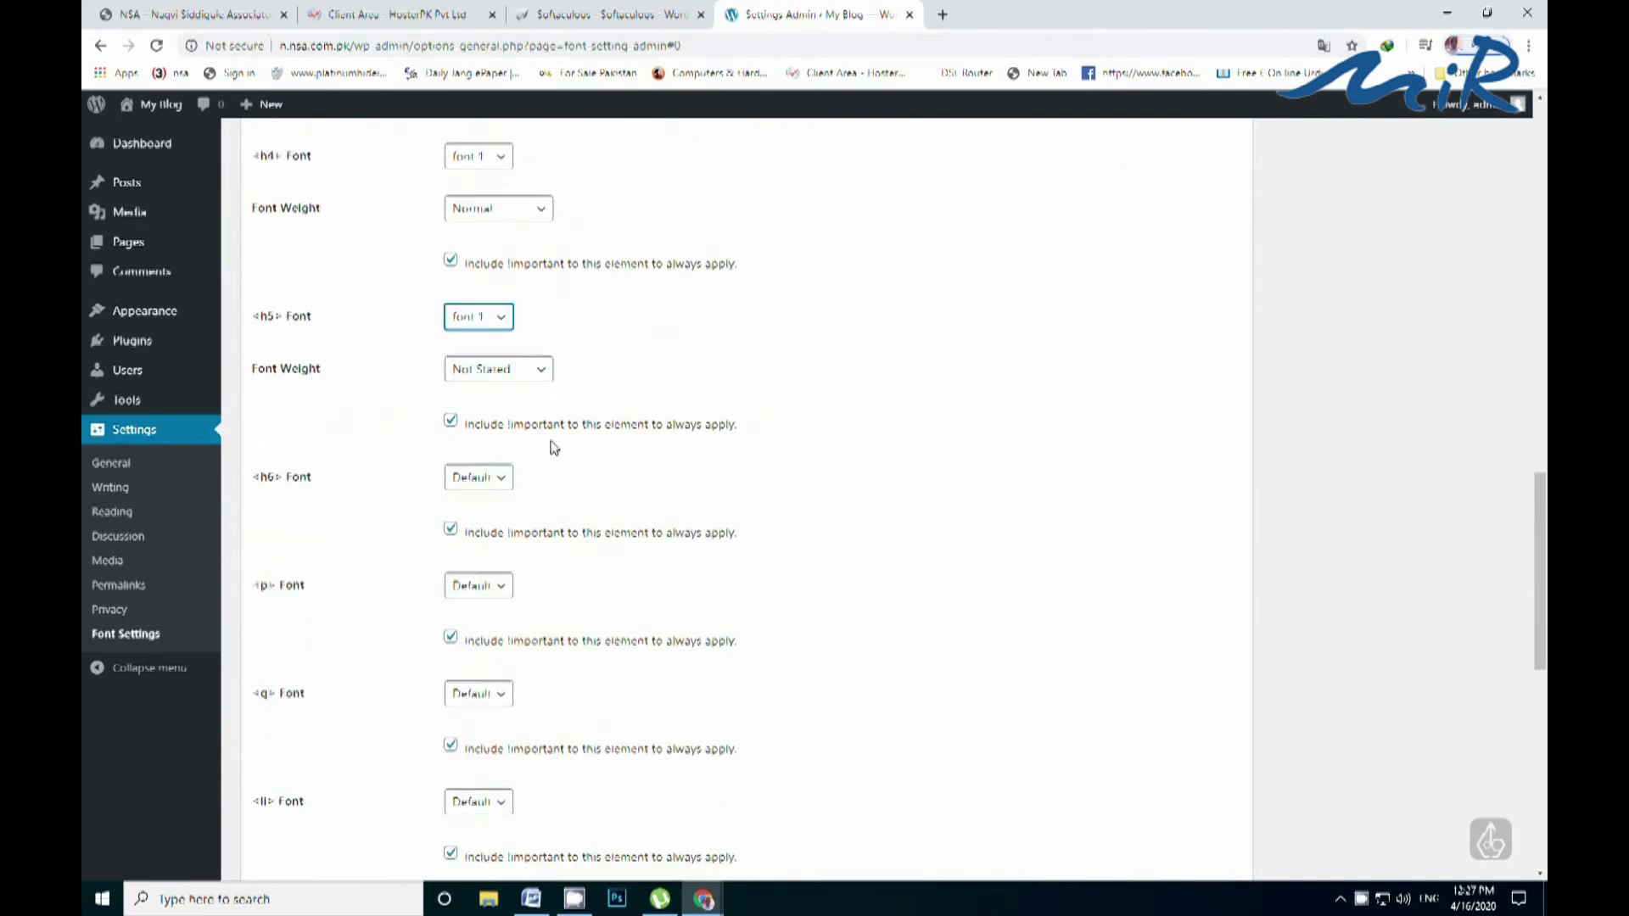
{"action": "left_click", "coordinate": [538, 382]}
{"action": "left_click", "coordinate": [509, 408]}
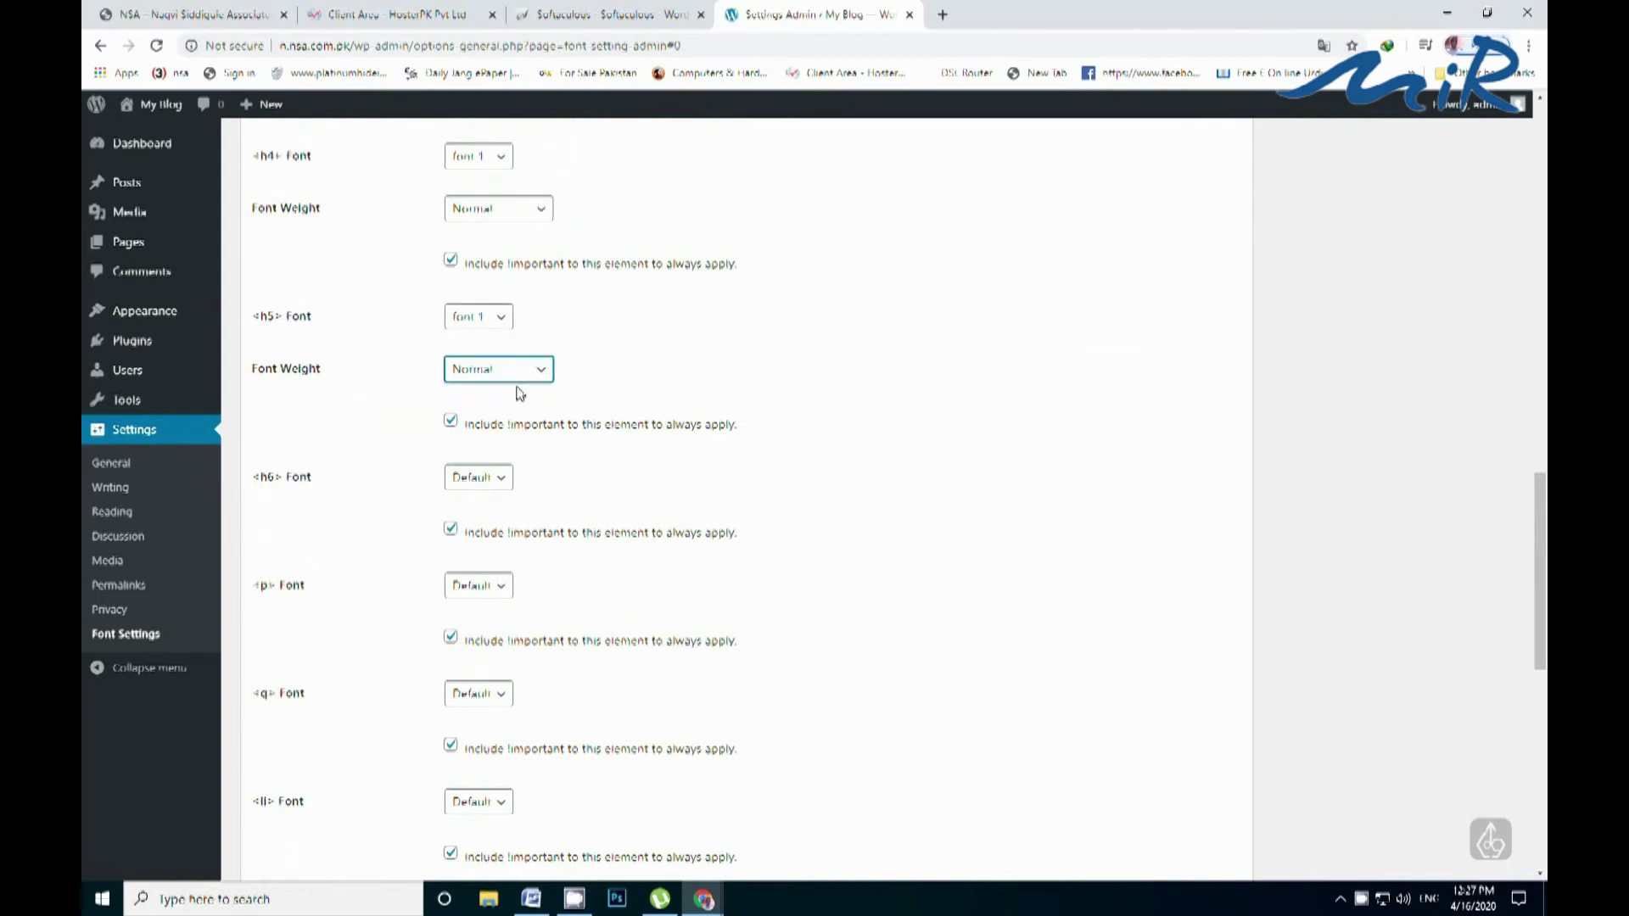
- Set the <h6> font to font 1 with Normal weight
{"action": "left_click", "coordinate": [506, 481]}
{"action": "left_click", "coordinate": [480, 509]}
{"action": "left_click", "coordinate": [538, 531]}
- Set the <p> font to font 1 with Normal weight
{"action": "scroll", "coordinate": [571, 495], "scroll_direction": "down", "scroll_amount": 3}
{"action": "left_click", "coordinate": [500, 376]}
{"action": "left_click", "coordinate": [499, 415]}
{"action": "left_click", "coordinate": [501, 428]}
{"action": "left_click", "coordinate": [480, 460]}
- Set the <q> font to font 1 with Normal weight
{"action": "left_click", "coordinate": [494, 537]}
{"action": "left_click", "coordinate": [495, 578]}
{"action": "scroll", "coordinate": [547, 496], "scroll_direction": "down", "scroll_amount": 2}
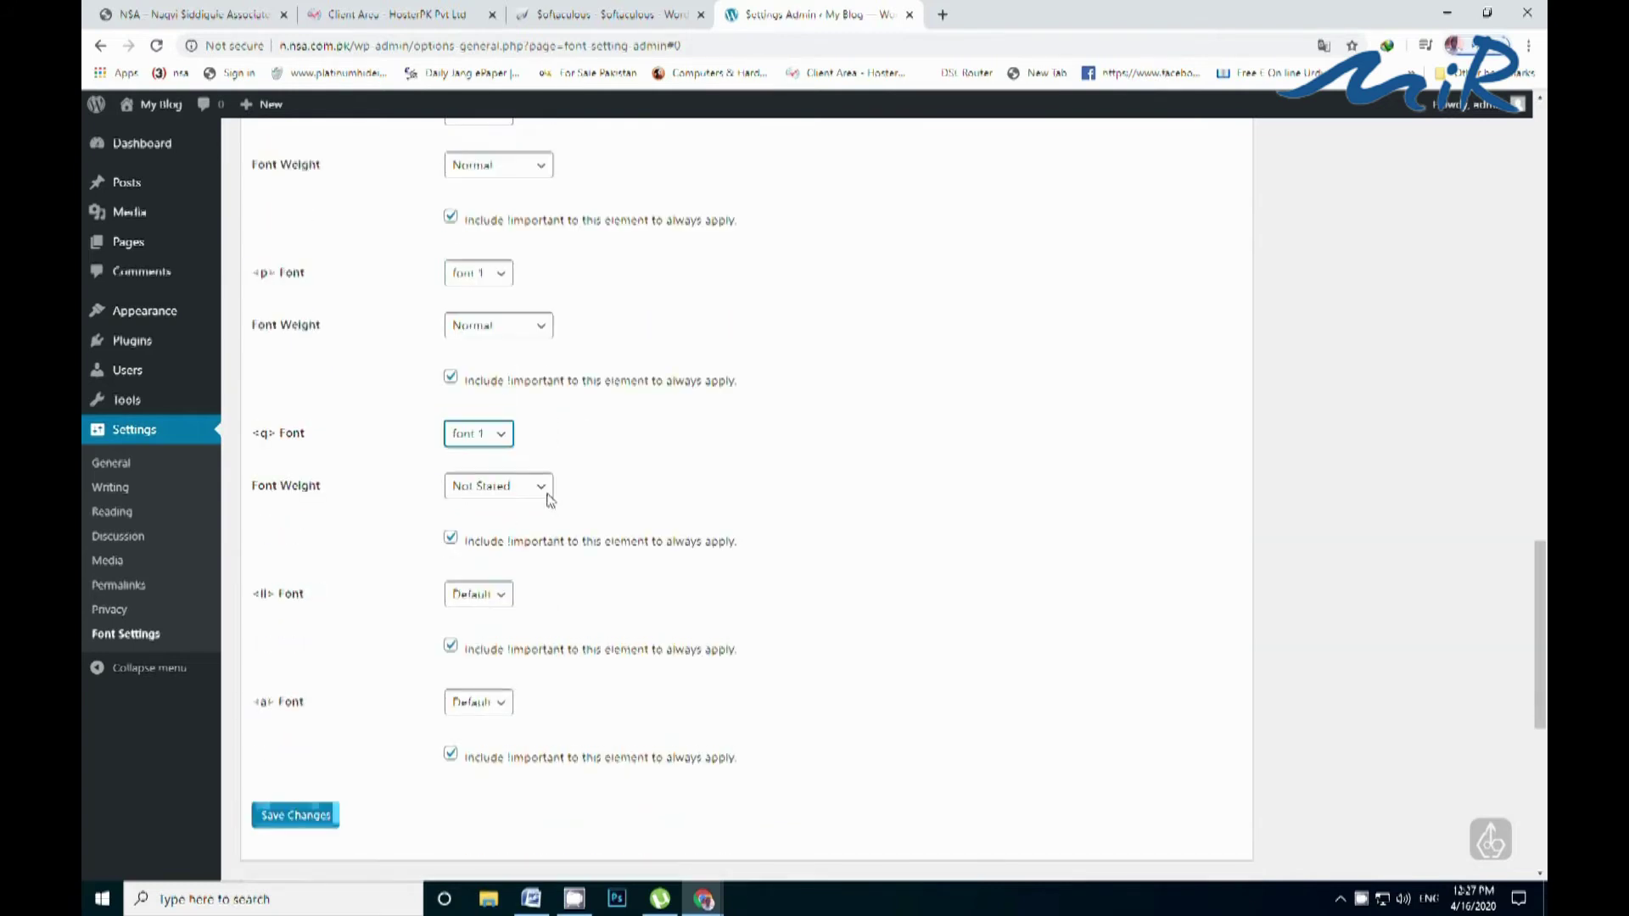
{"action": "left_click", "coordinate": [538, 416]}
{"action": "left_click", "coordinate": [519, 457]}
- Set the <li> font to font 1 with Normal weight
{"action": "left_click", "coordinate": [507, 523]}
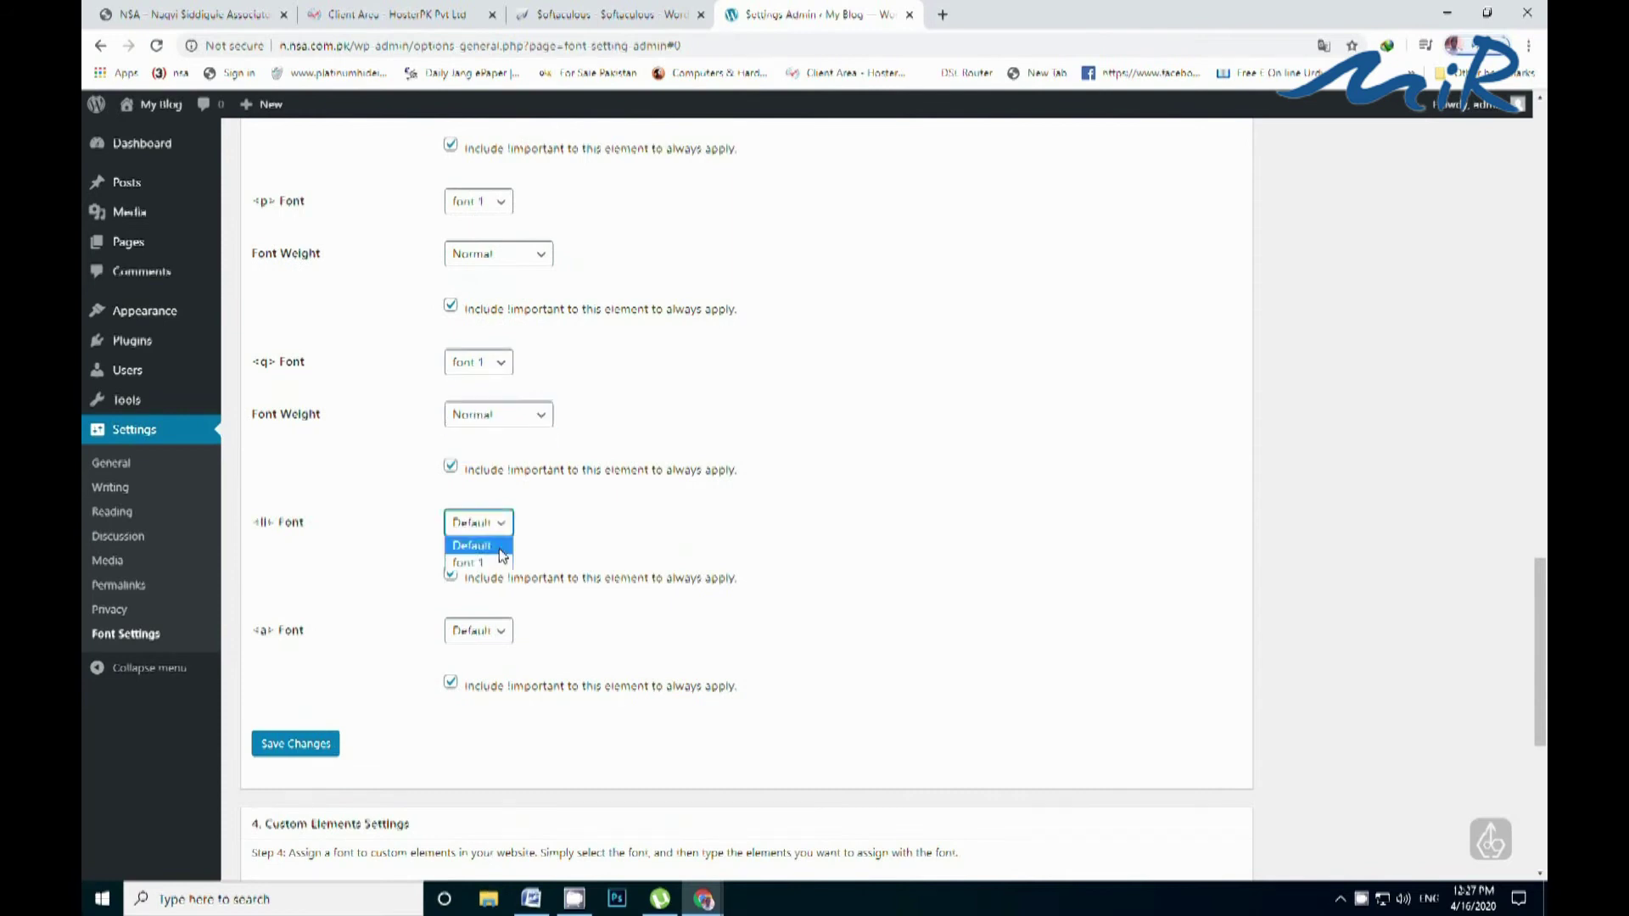
{"action": "left_click", "coordinate": [496, 559]}
{"action": "left_click", "coordinate": [540, 575]}
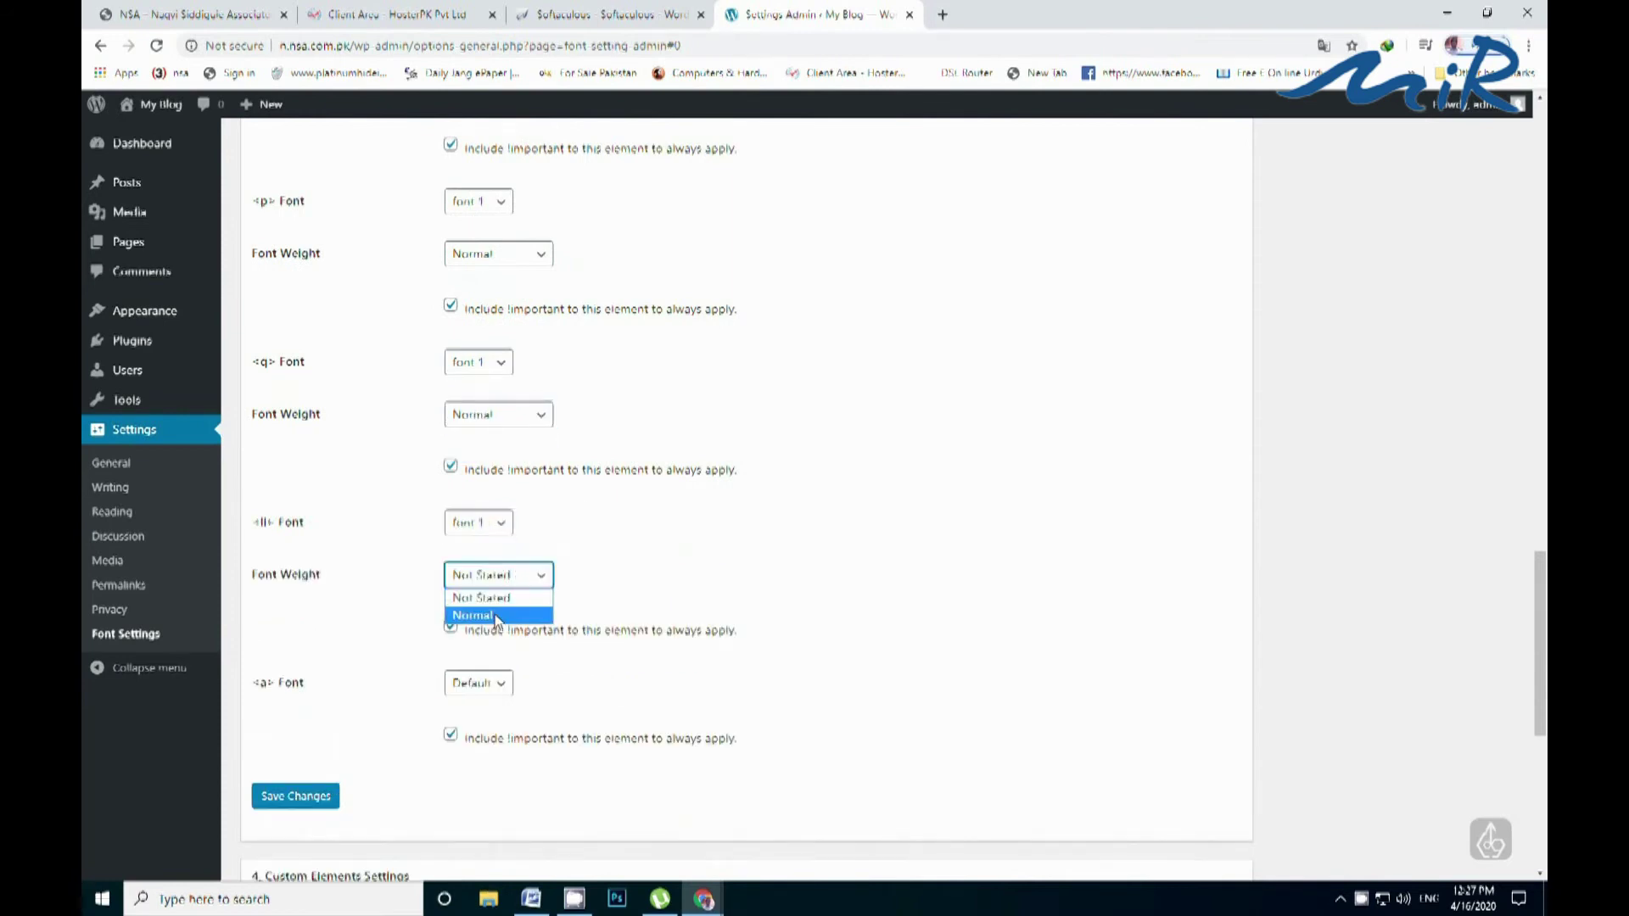
{"action": "left_click", "coordinate": [501, 614]}
- Set the <a> font to font 1 with Normal weight
{"action": "scroll", "coordinate": [501, 594], "scroll_direction": "down", "scroll_amount": 2}
{"action": "left_click", "coordinate": [496, 508]}
{"action": "left_click", "coordinate": [497, 549]}
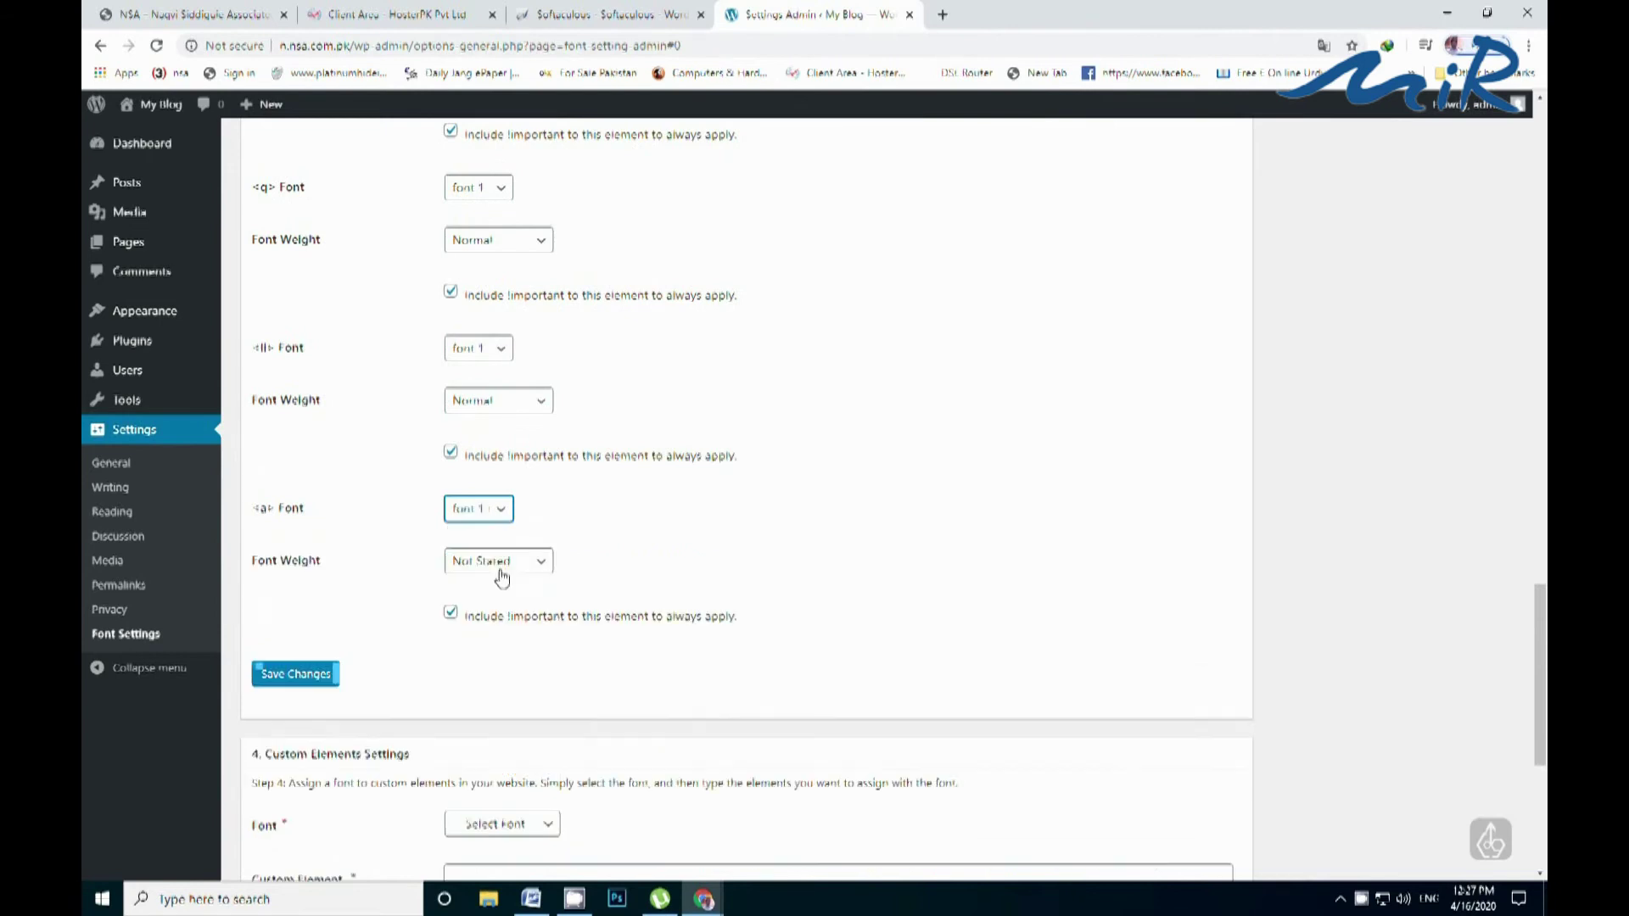
{"action": "left_click", "coordinate": [503, 565]}
{"action": "left_click", "coordinate": [500, 600]}
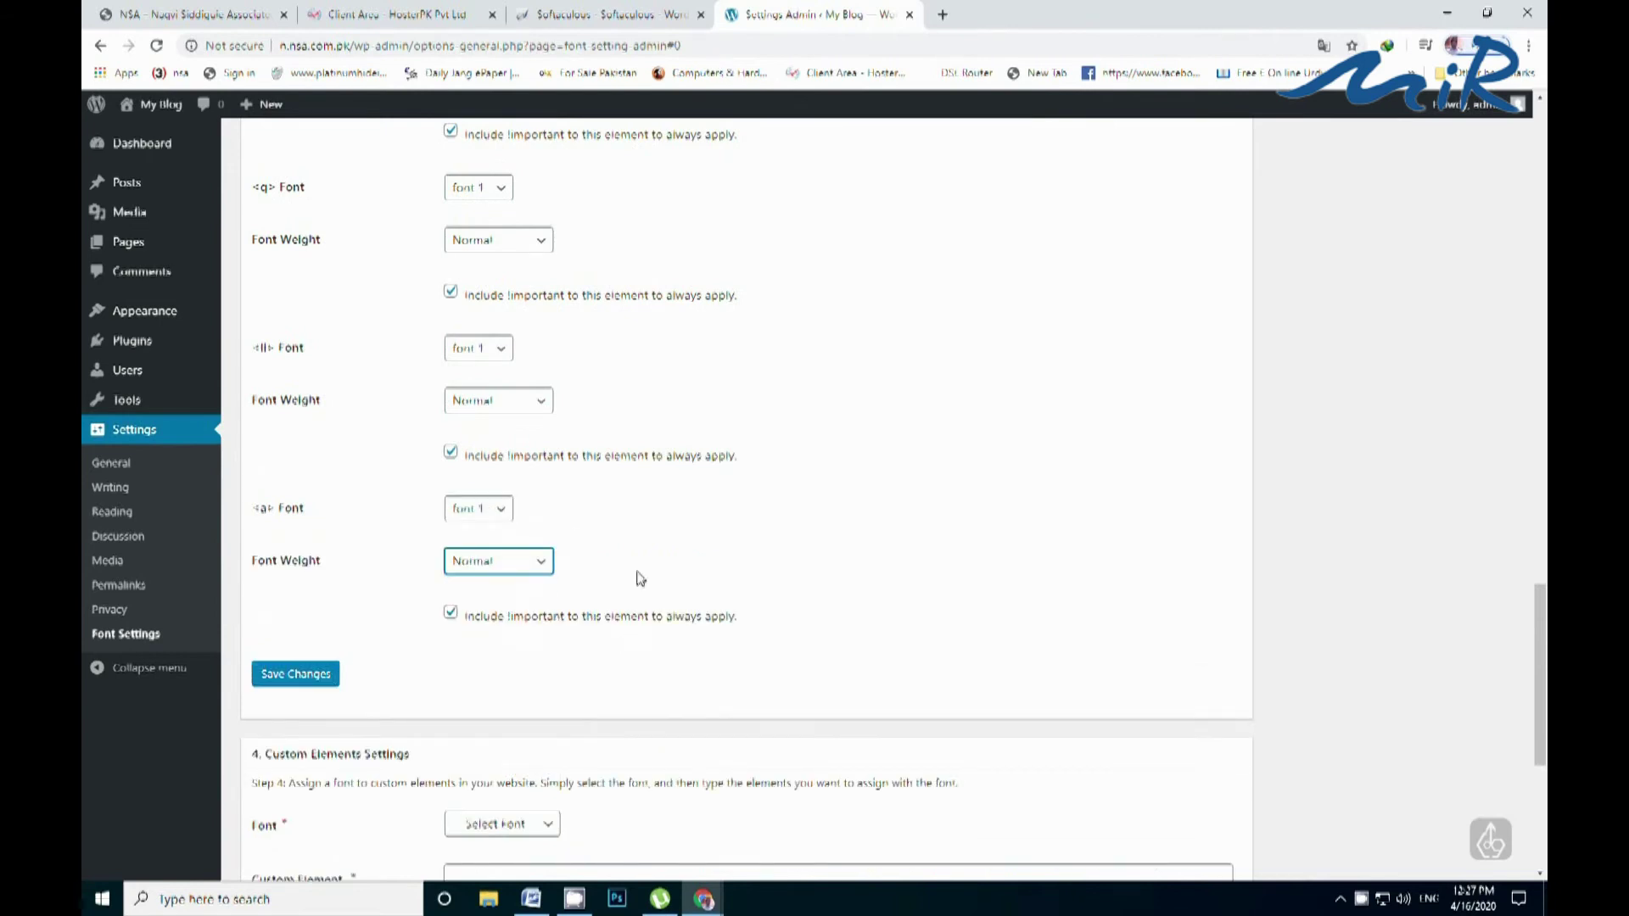
- Add the note "selected all now save it" to the Word document, then save the Known Elements font settings in the browser
{"action": "left_click", "coordinate": [531, 899]}
{"action": "type", "text": "now save it"}
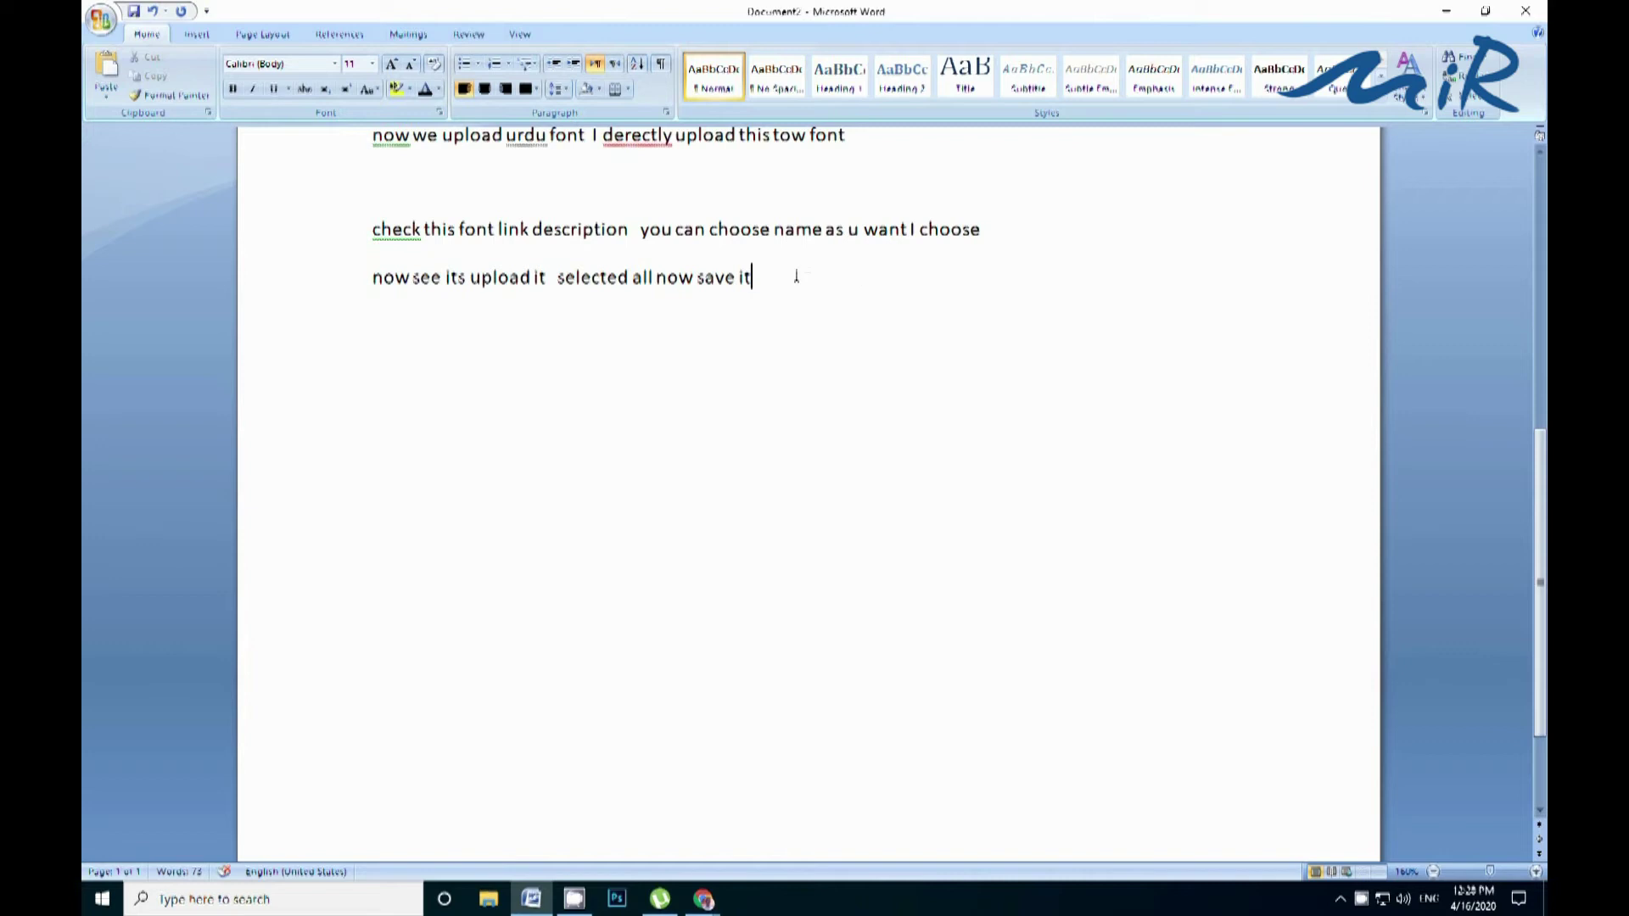
{"action": "left_click_drag", "start_coordinate": [797, 275], "coordinate": [666, 284]}
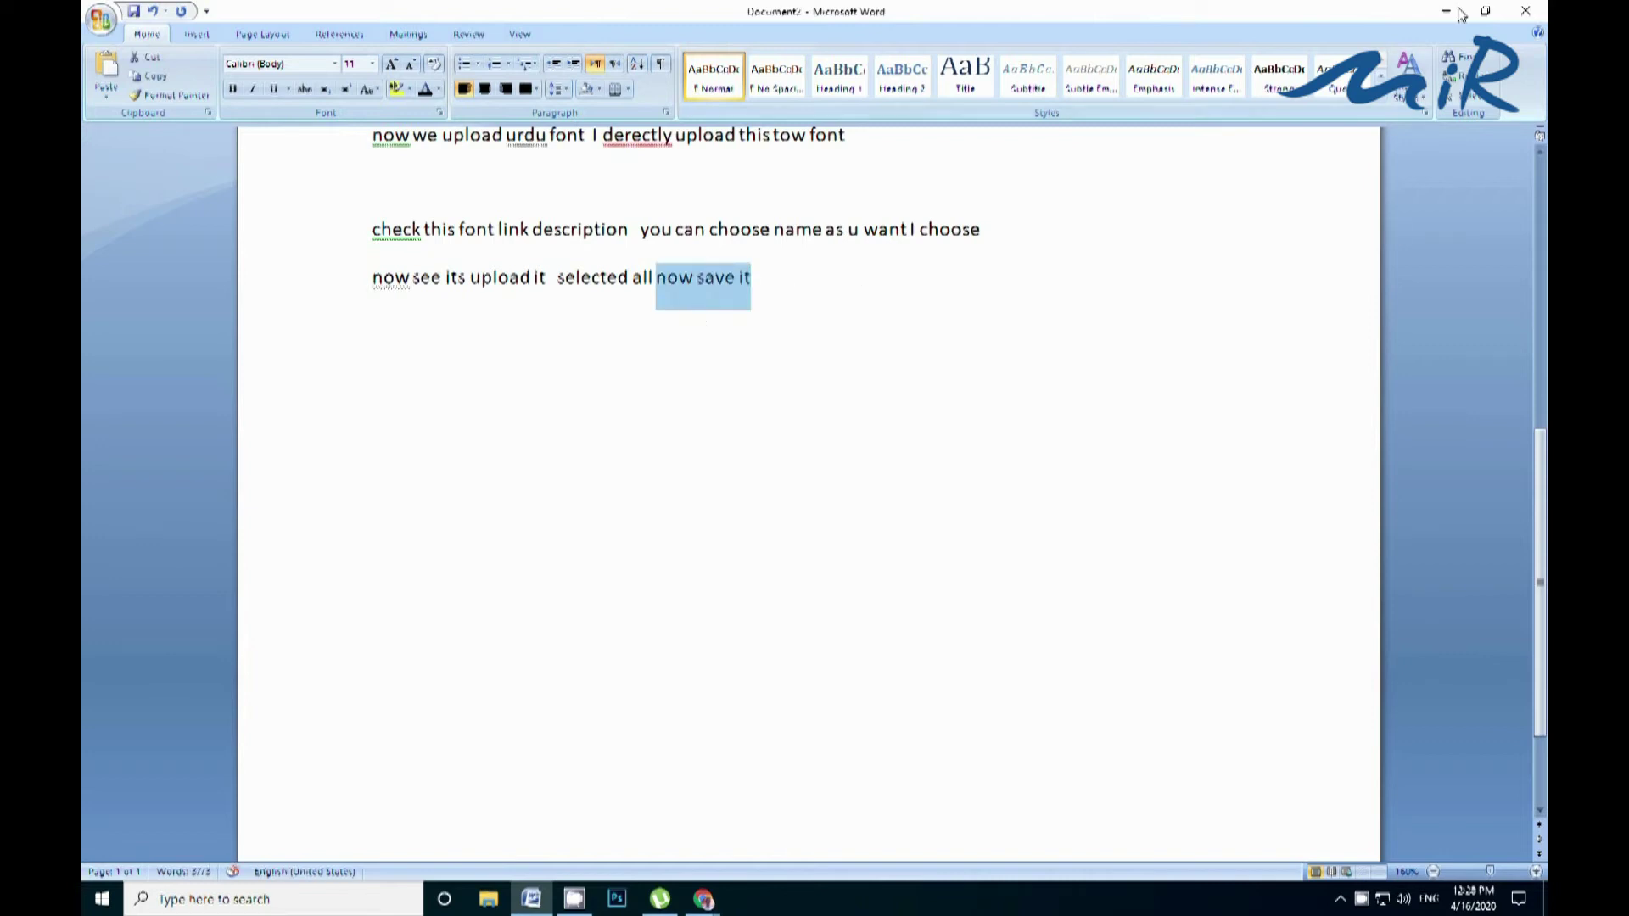
{"action": "key", "text": "alt+Tab"}
{"action": "left_click", "coordinate": [276, 676]}
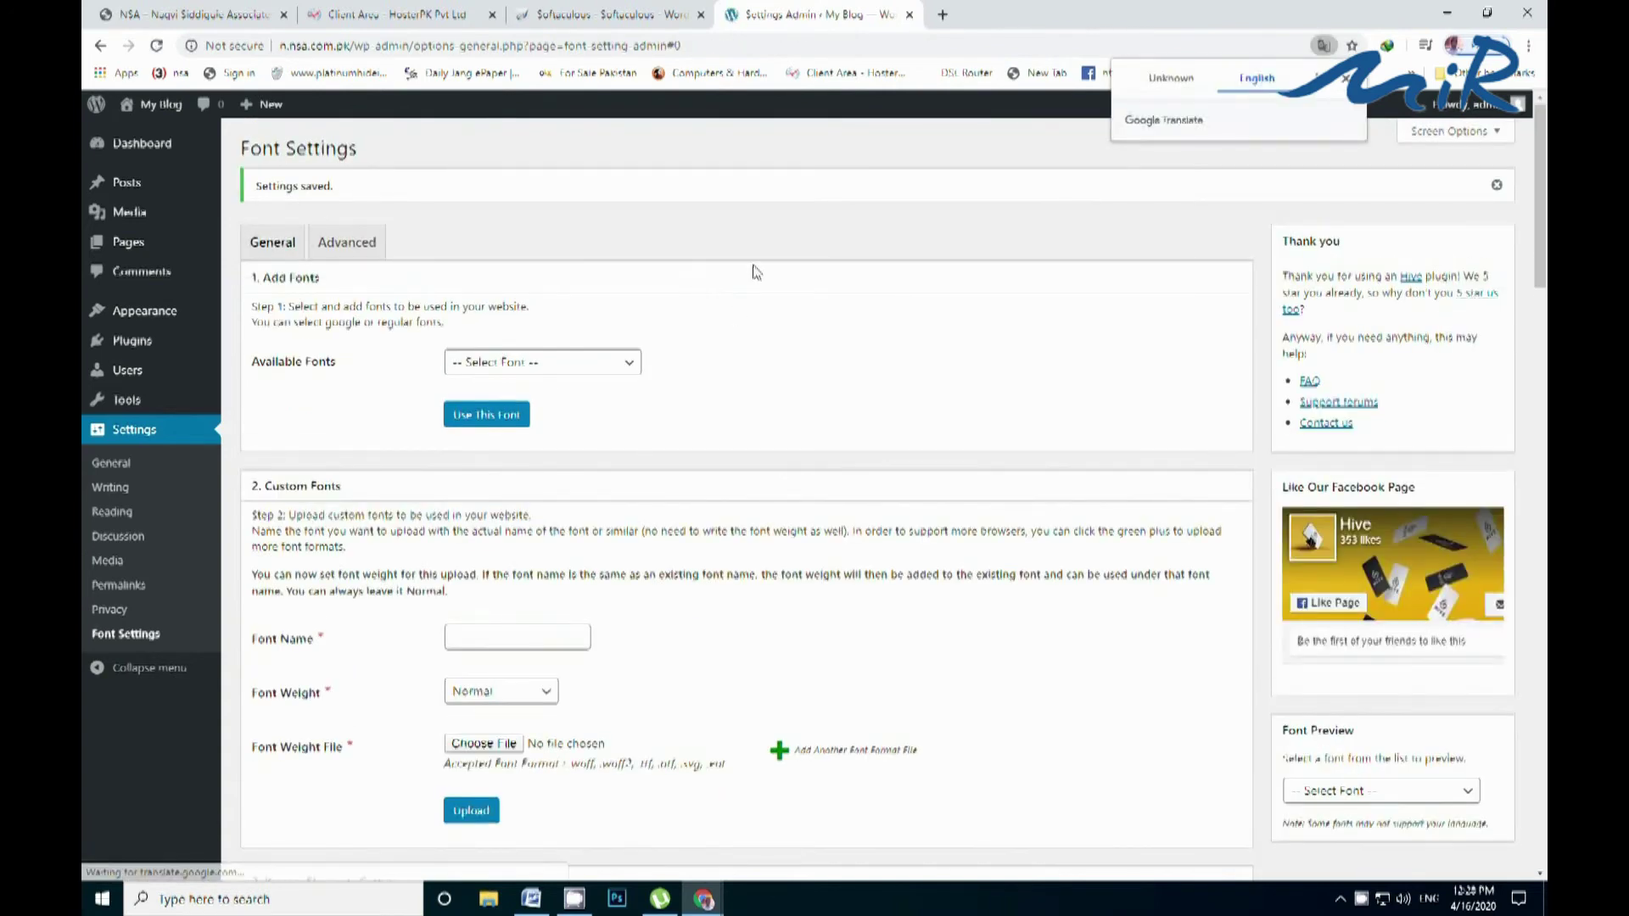
- Add the note "choose other one font" on a new line in the Word document and return to the browser
{"action": "left_click", "coordinate": [531, 899]}
{"action": "left_click", "coordinate": [822, 303]}
{"action": "type", "text": "choiose ot"}
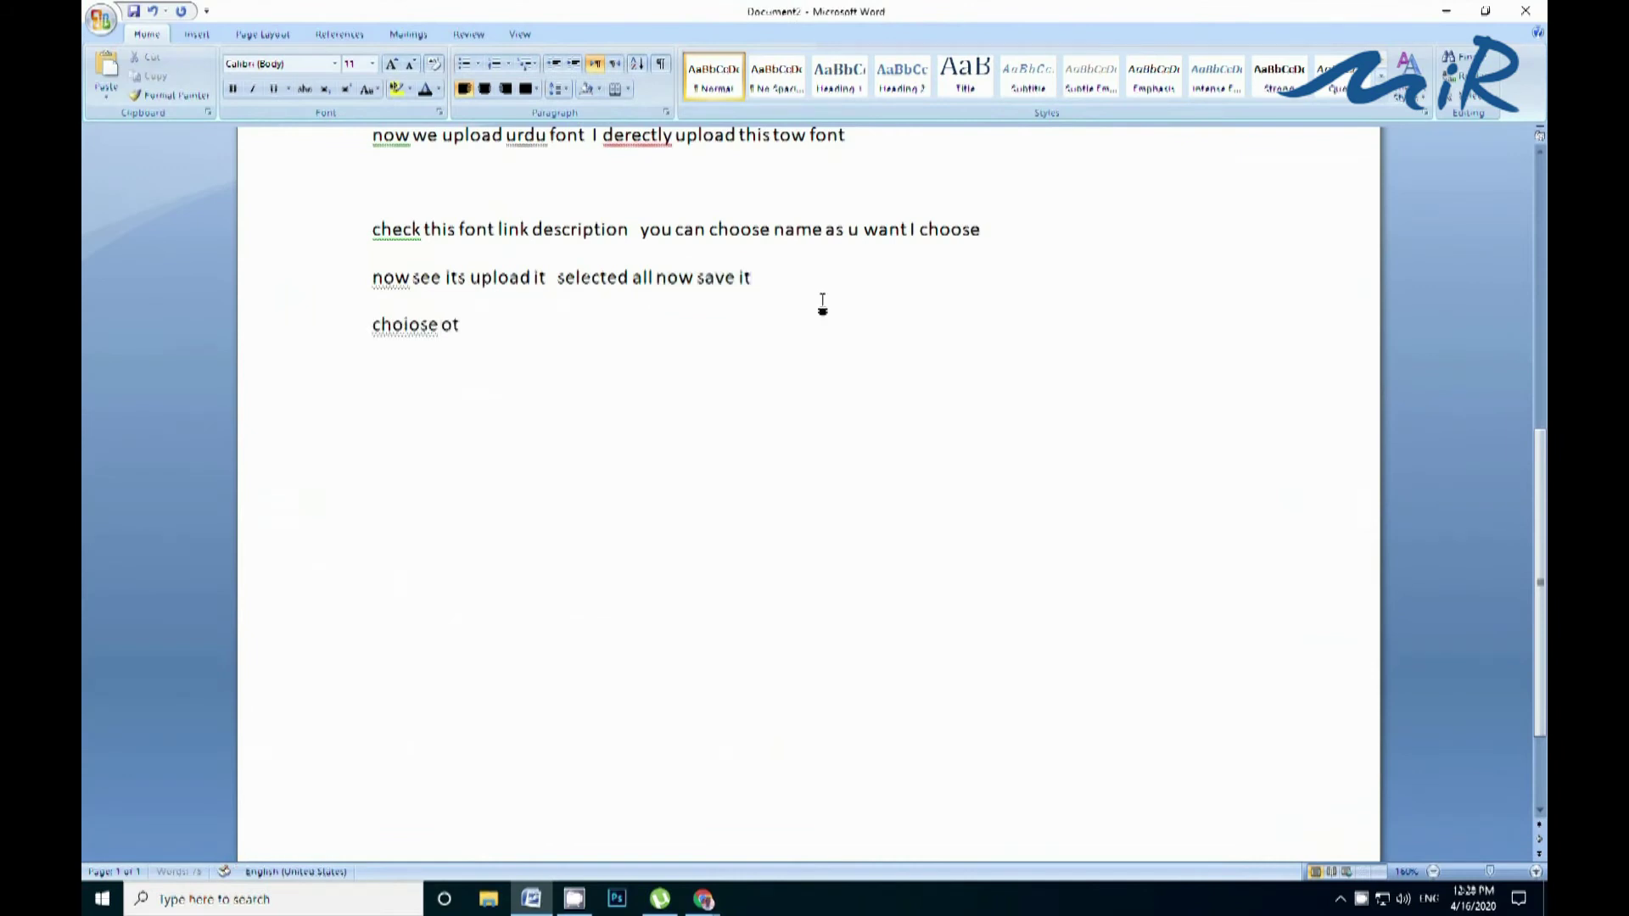
{"action": "type", "text": "her one font"}
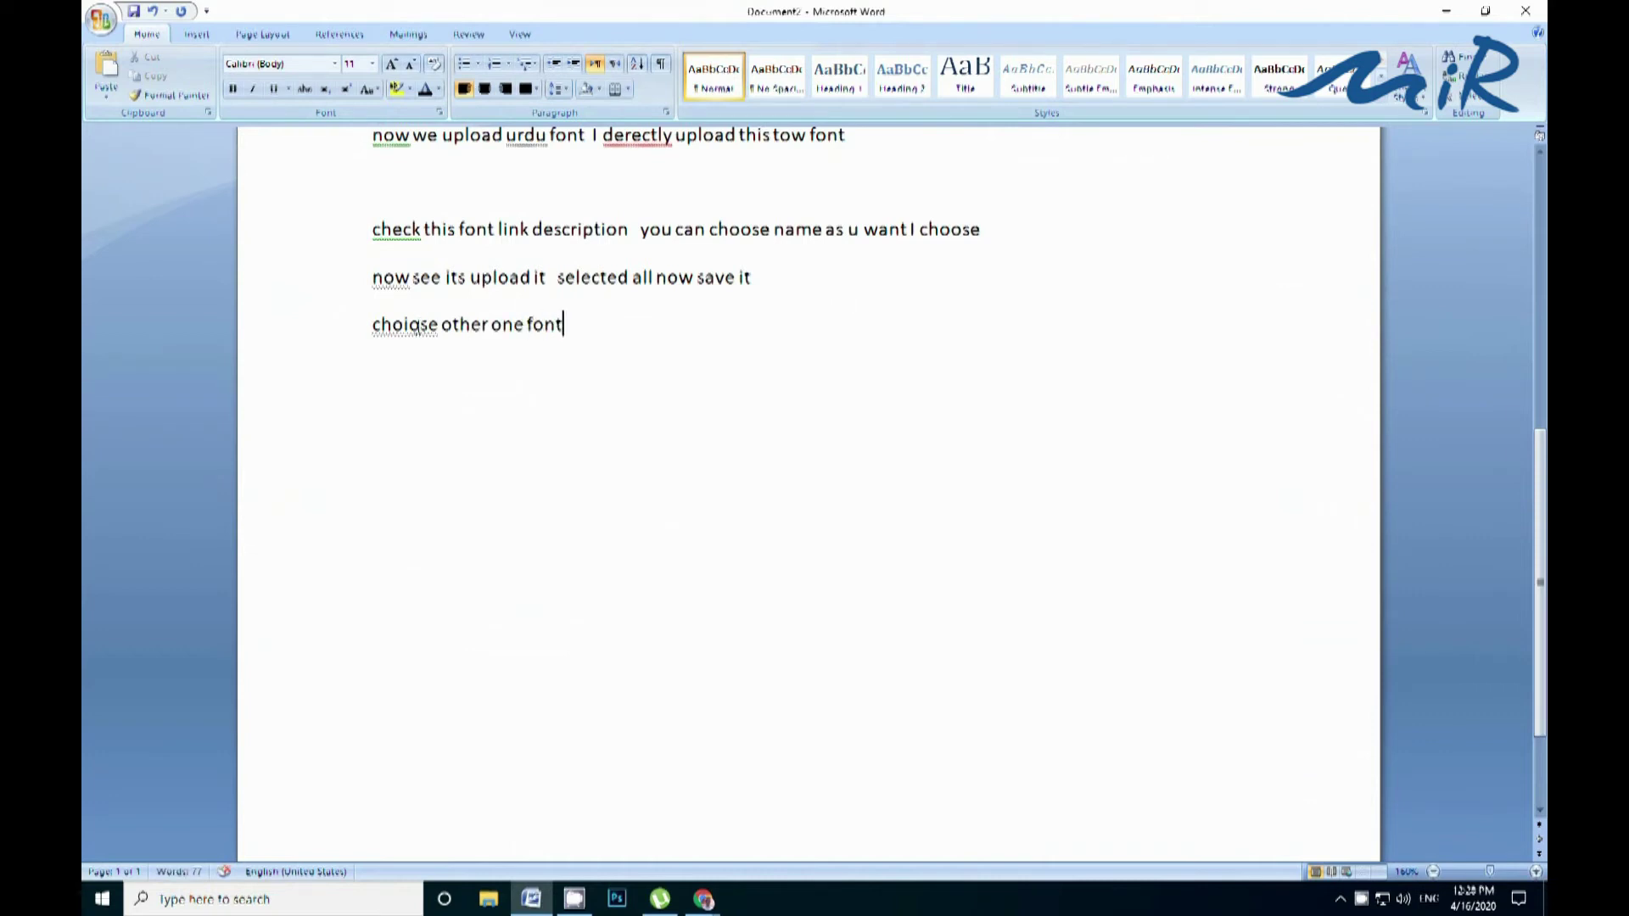
{"action": "right_click", "coordinate": [419, 325]}
{"action": "left_click", "coordinate": [479, 347]}
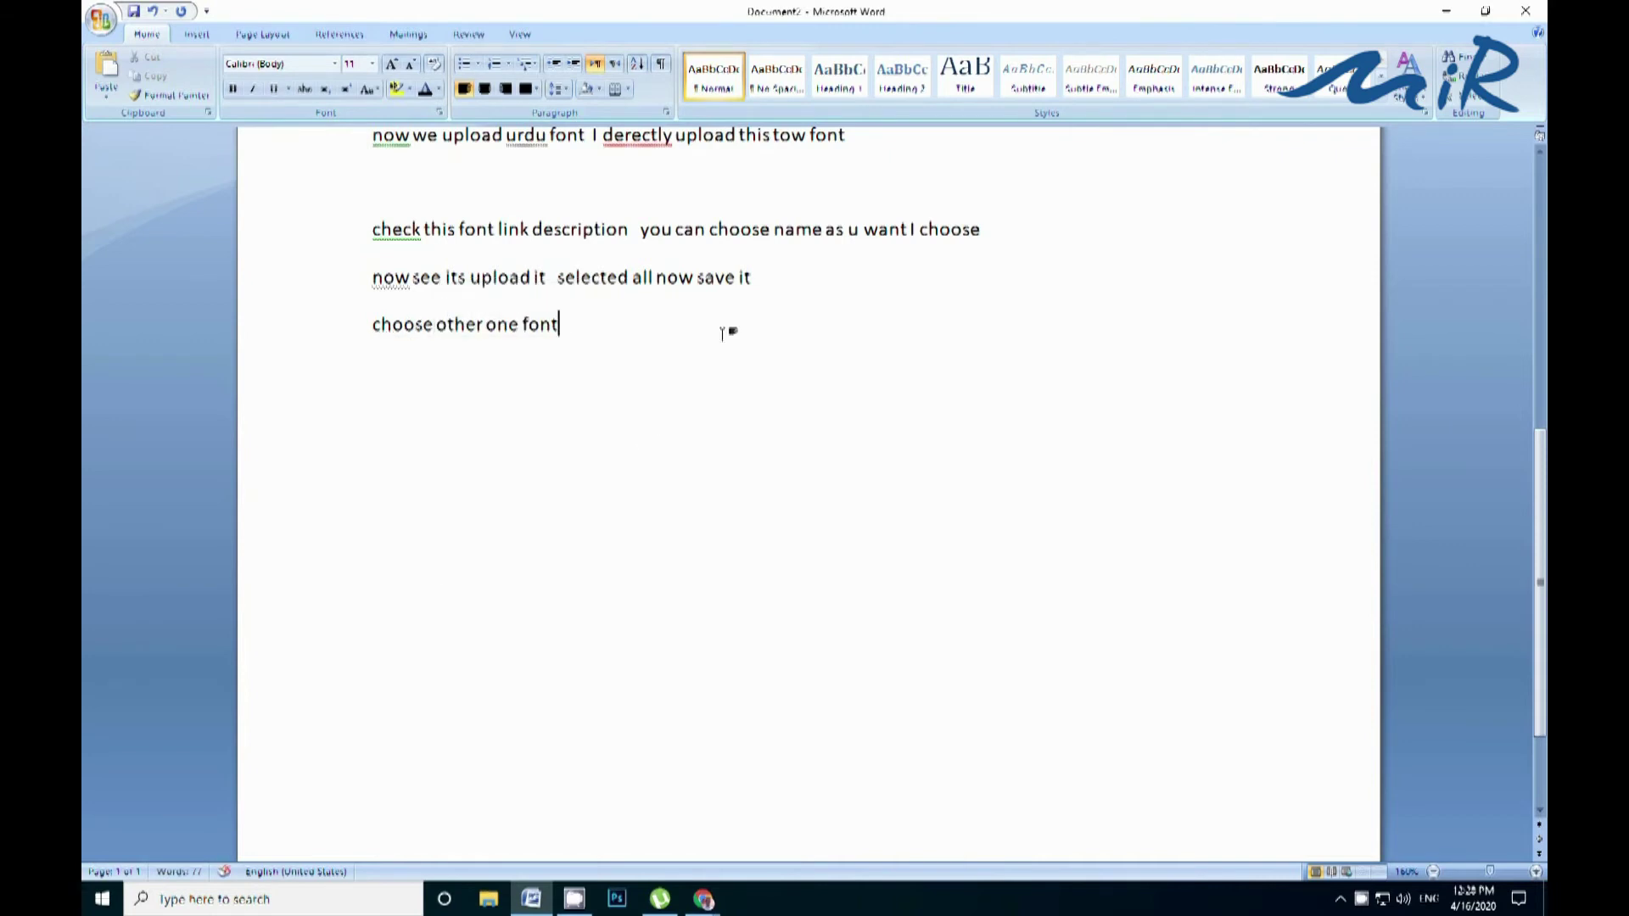
{"action": "key", "text": "shift+Home"}
{"action": "key", "text": "alt+Tab"}
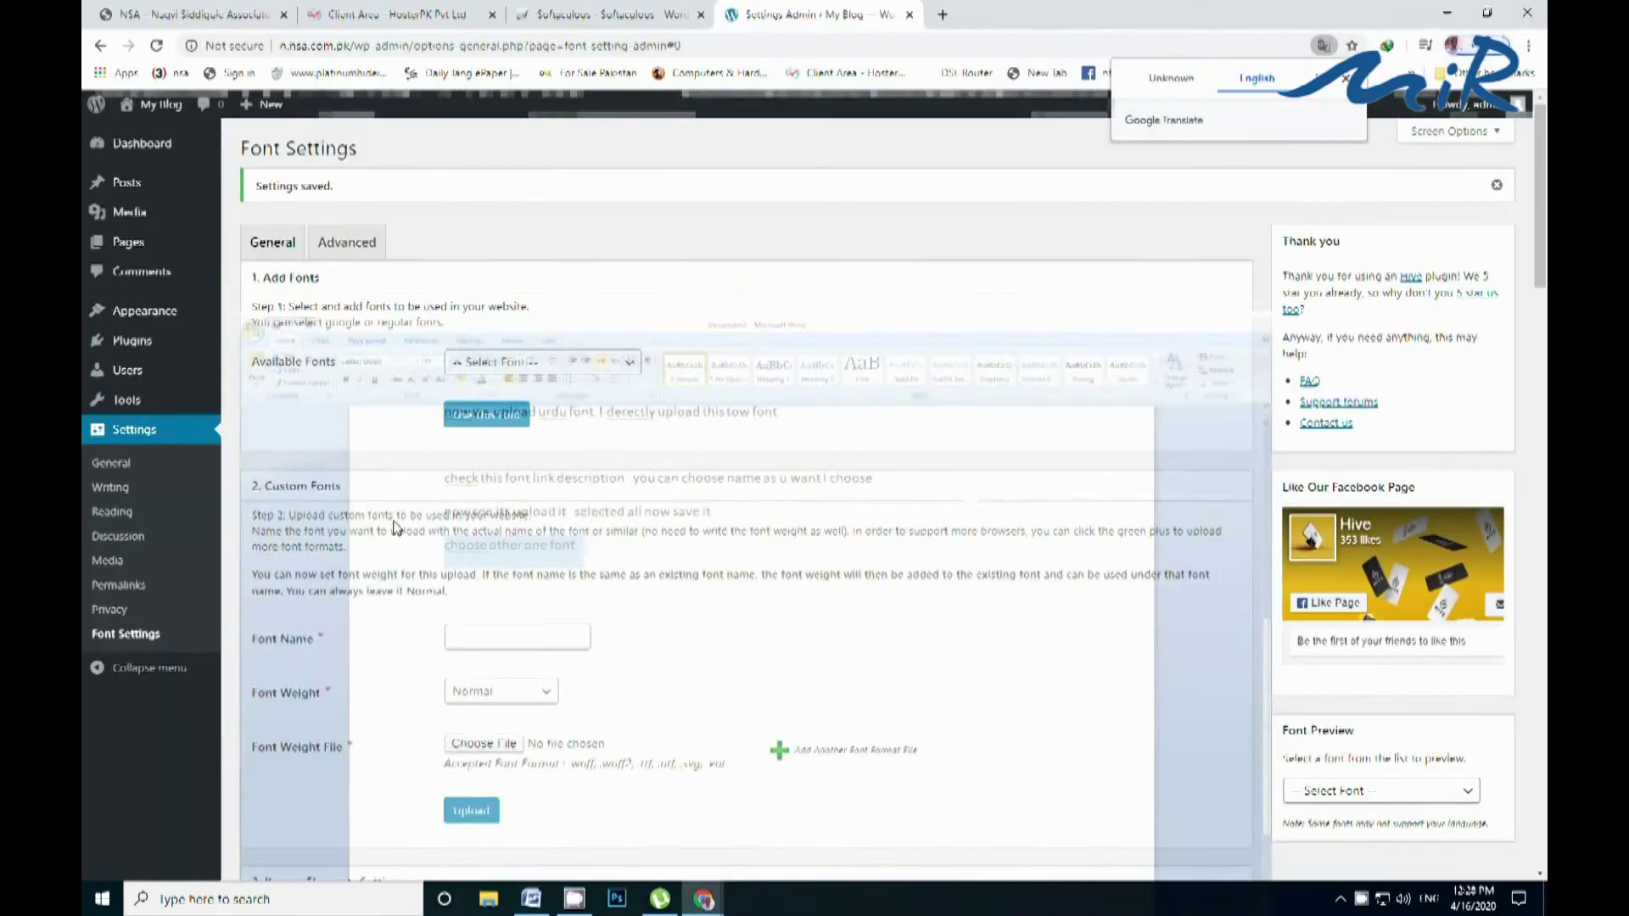
- Name the new custom font "nastaliq" and set its font weight to Normal Italic
{"action": "scroll", "coordinate": [565, 374], "scroll_direction": "down", "scroll_amount": 3}
{"action": "left_click", "coordinate": [514, 376]}
{"action": "type", "text": "nastaliq"}
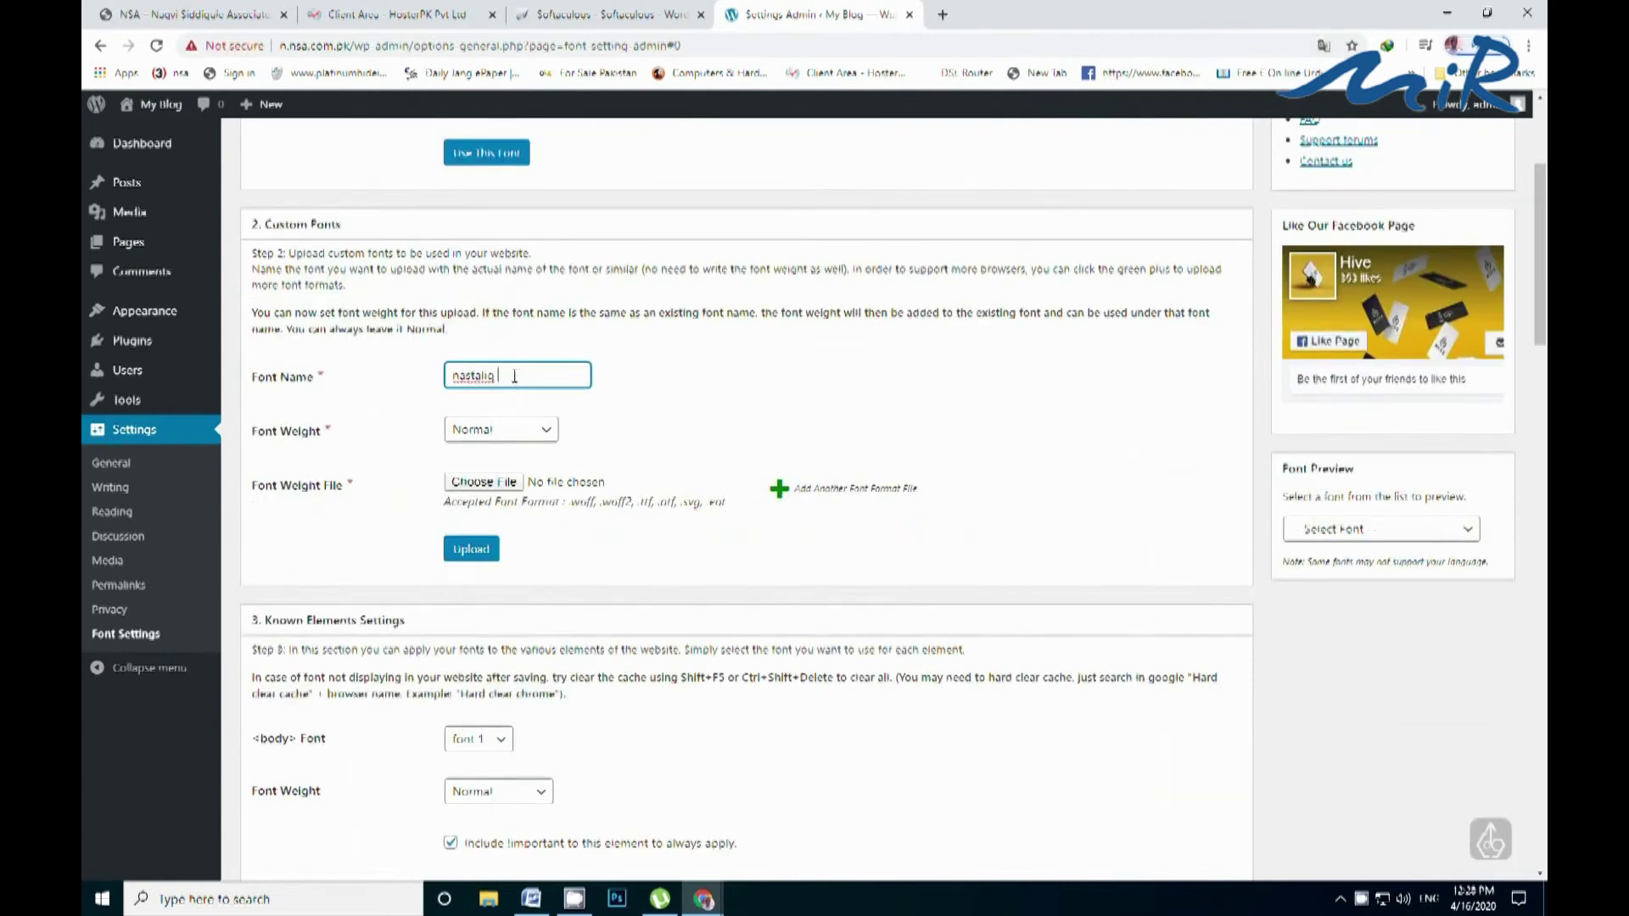
{"action": "left_click", "coordinate": [516, 434]}
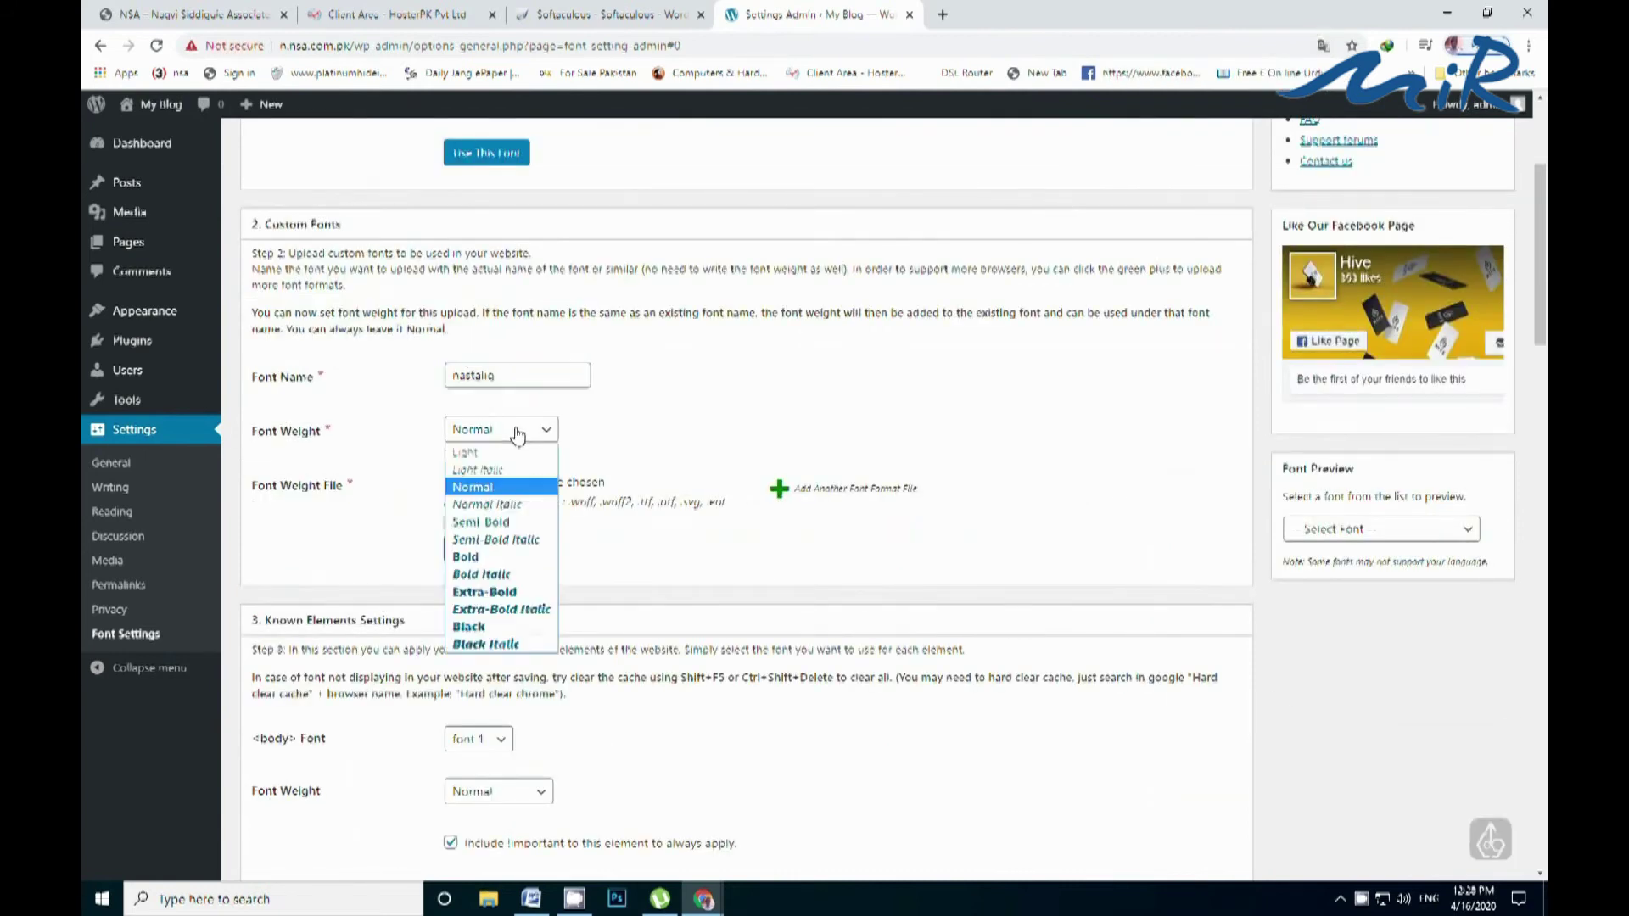
{"action": "left_click", "coordinate": [487, 509]}
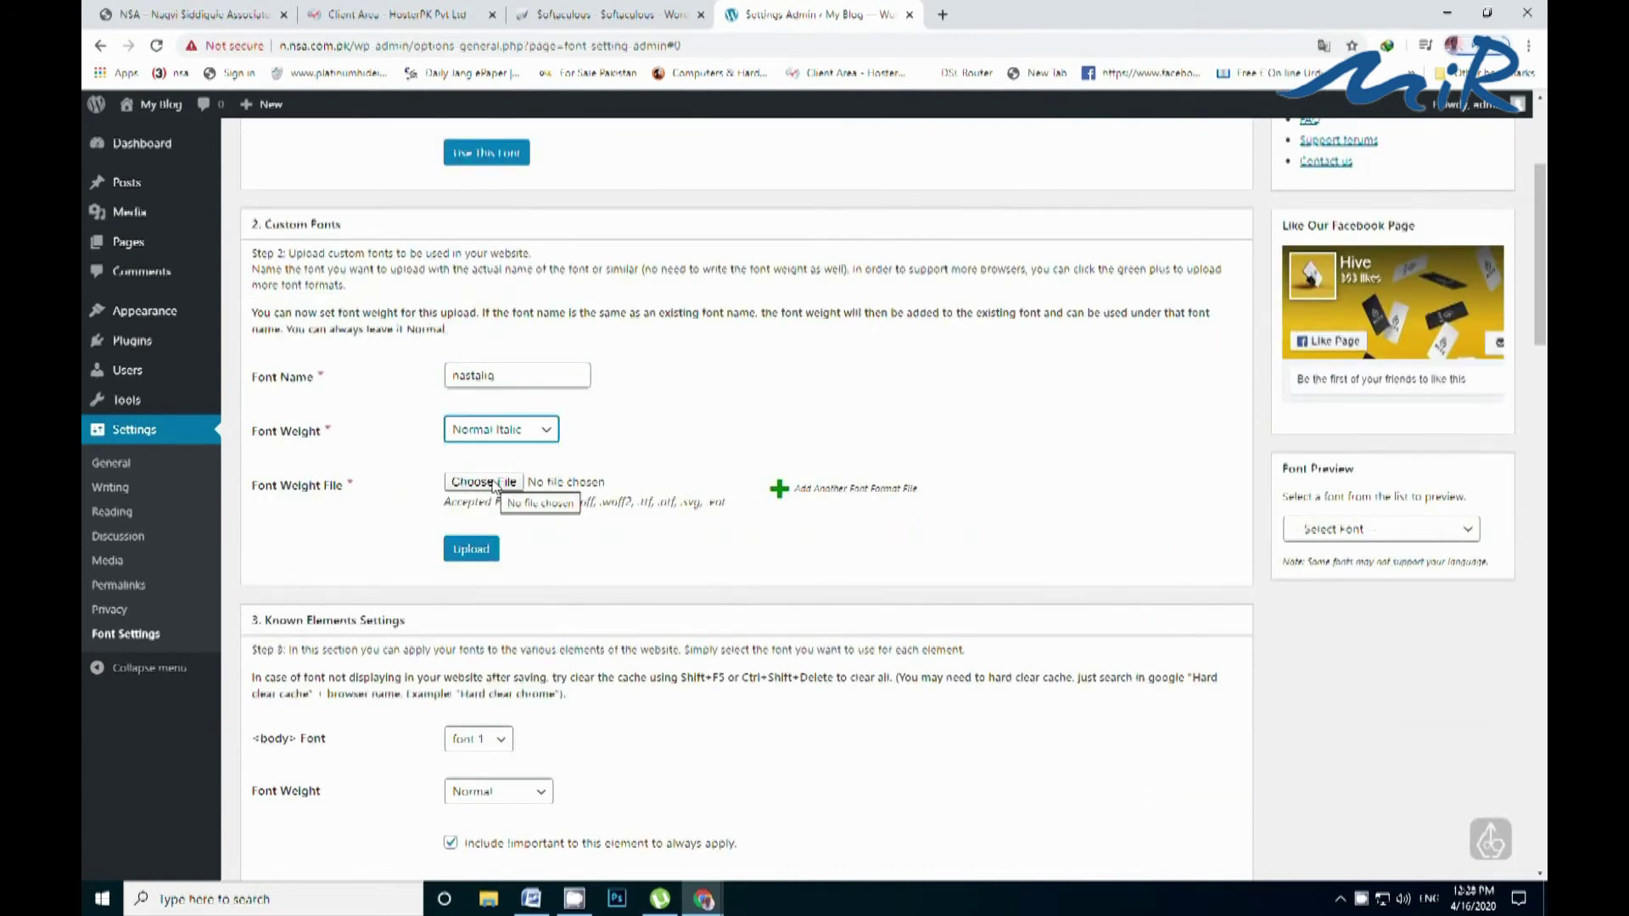
- Choose the Jameel Noori Nastaleeq Regular file from its Urdufont subfolder as the font weight file and upload it
{"action": "left_click", "coordinate": [494, 483]}
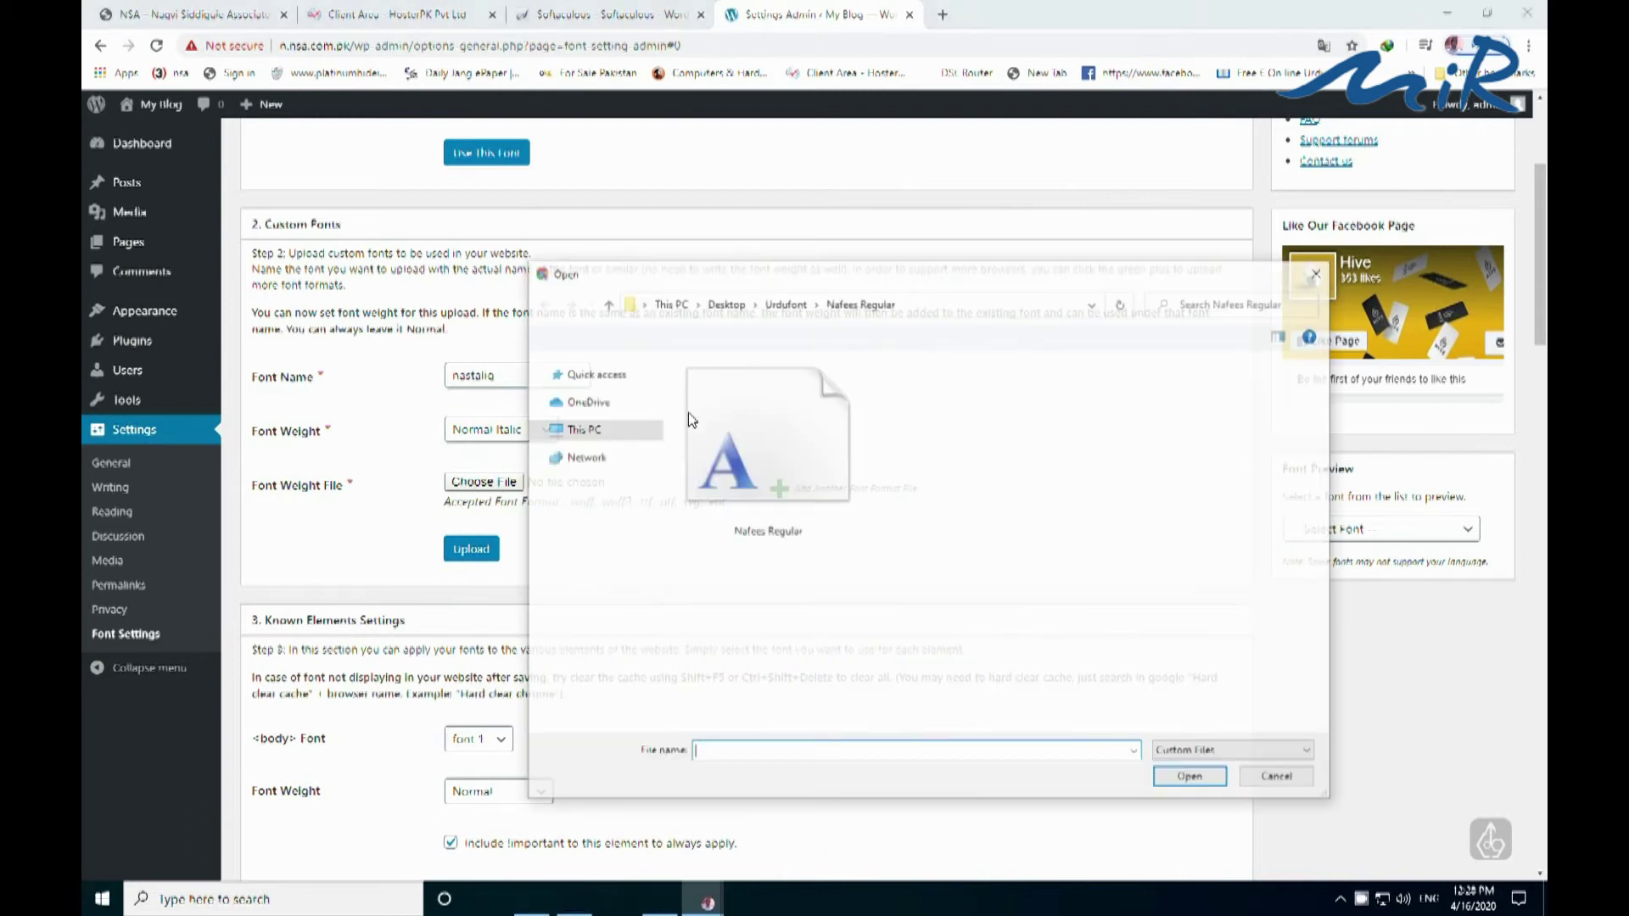
{"action": "left_click", "coordinate": [776, 302]}
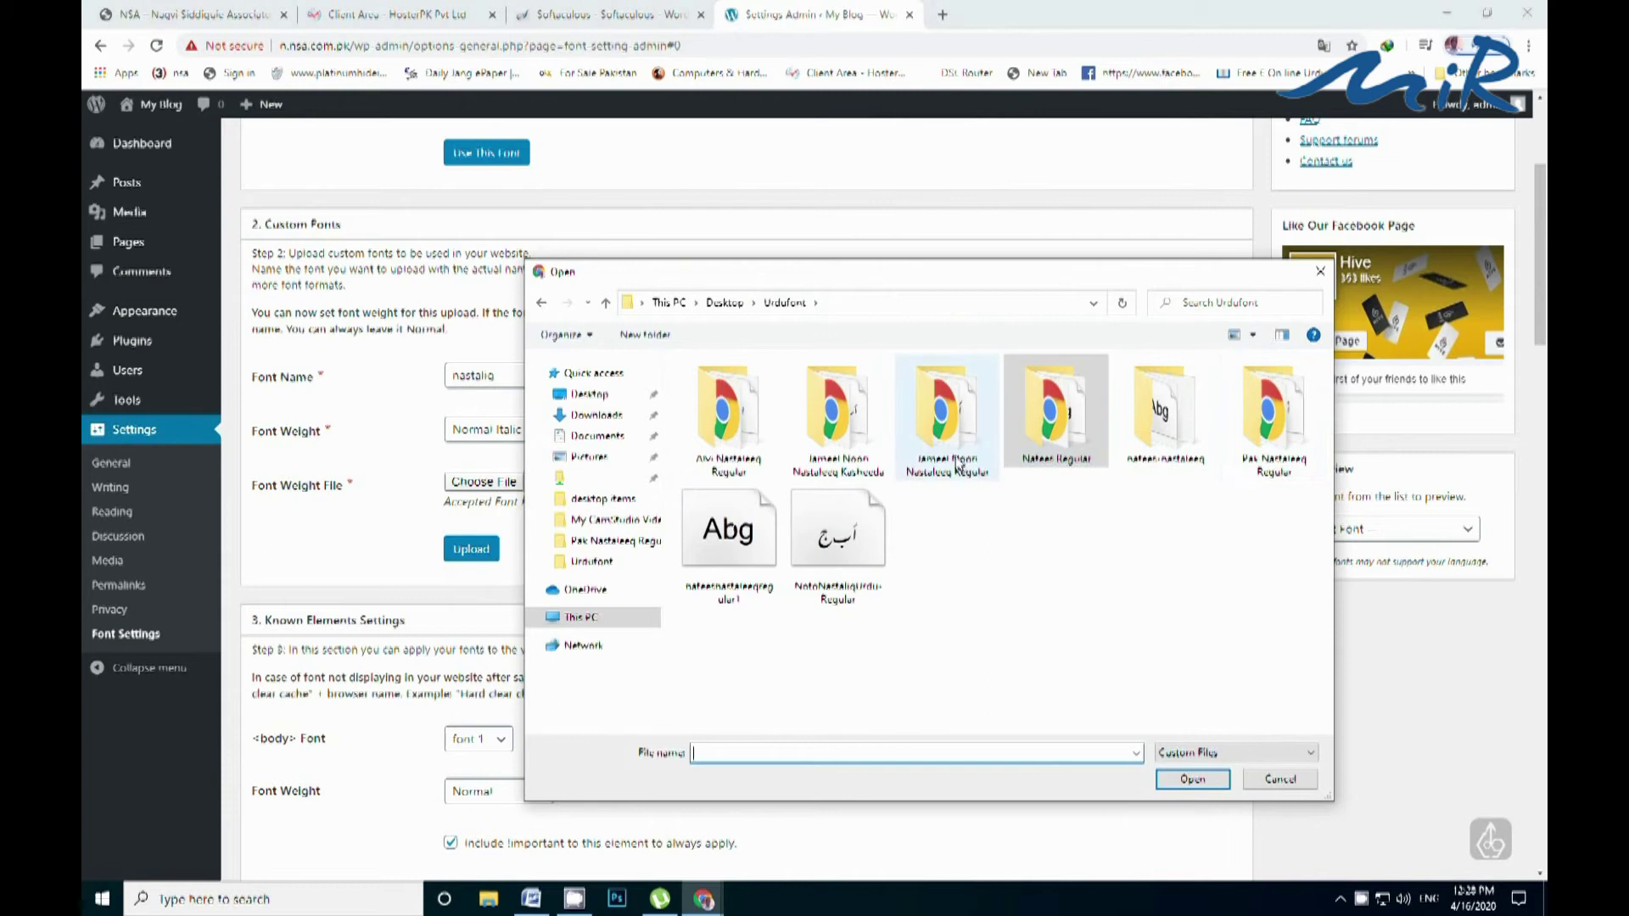
{"action": "left_click", "coordinate": [910, 467]}
{"action": "double_click", "coordinate": [848, 466]}
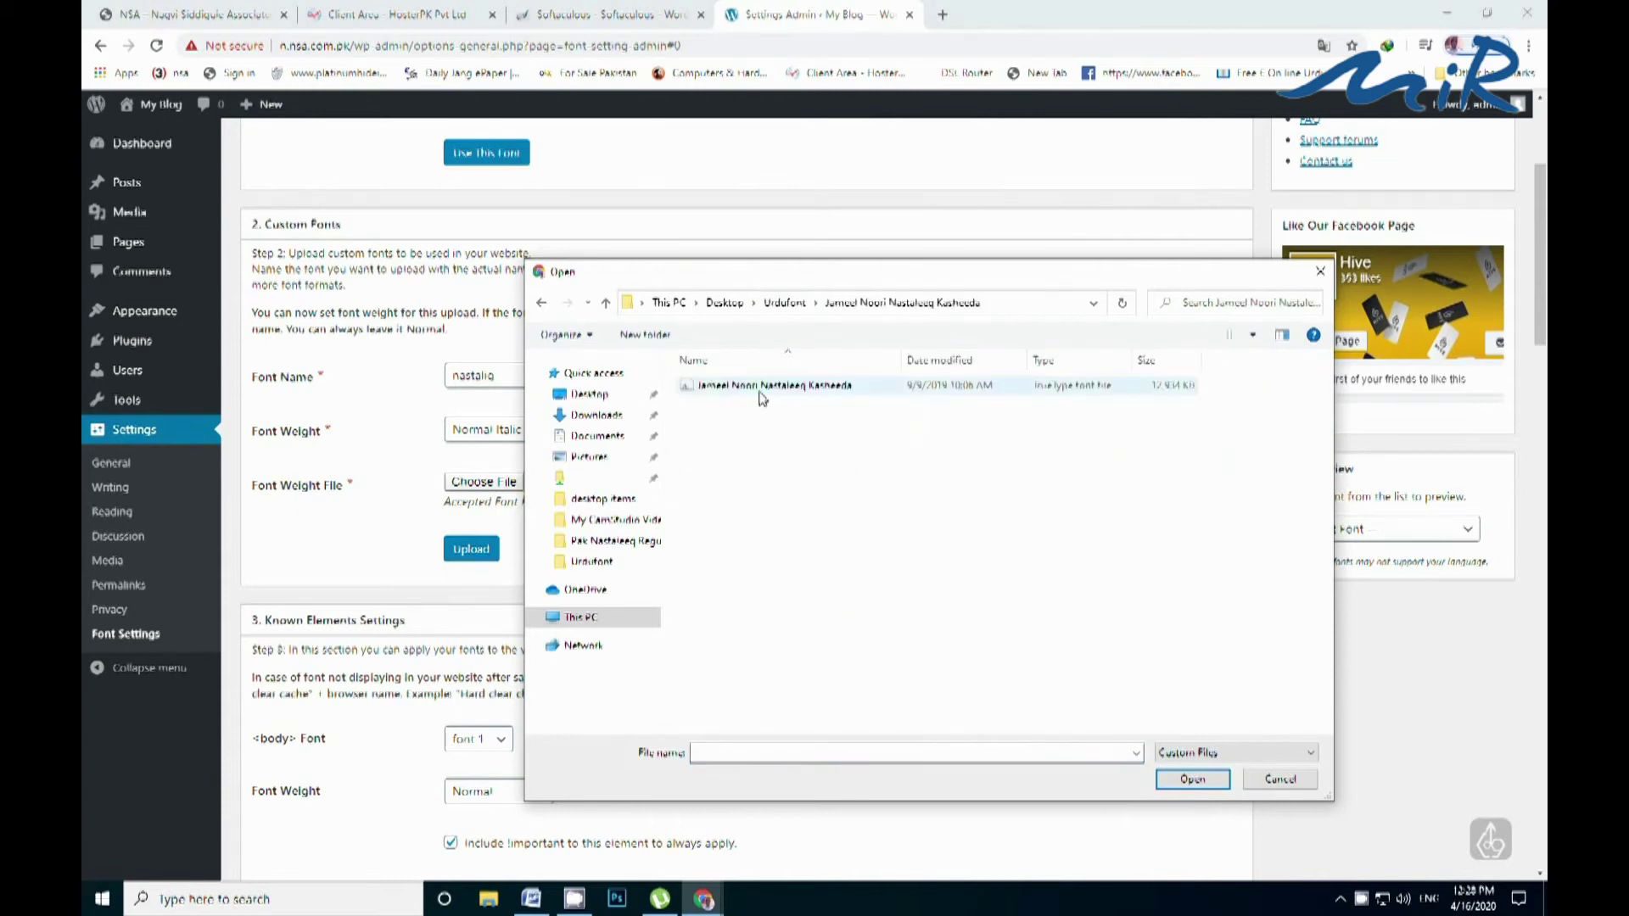
{"action": "left_click", "coordinate": [541, 303]}
{"action": "double_click", "coordinate": [939, 426]}
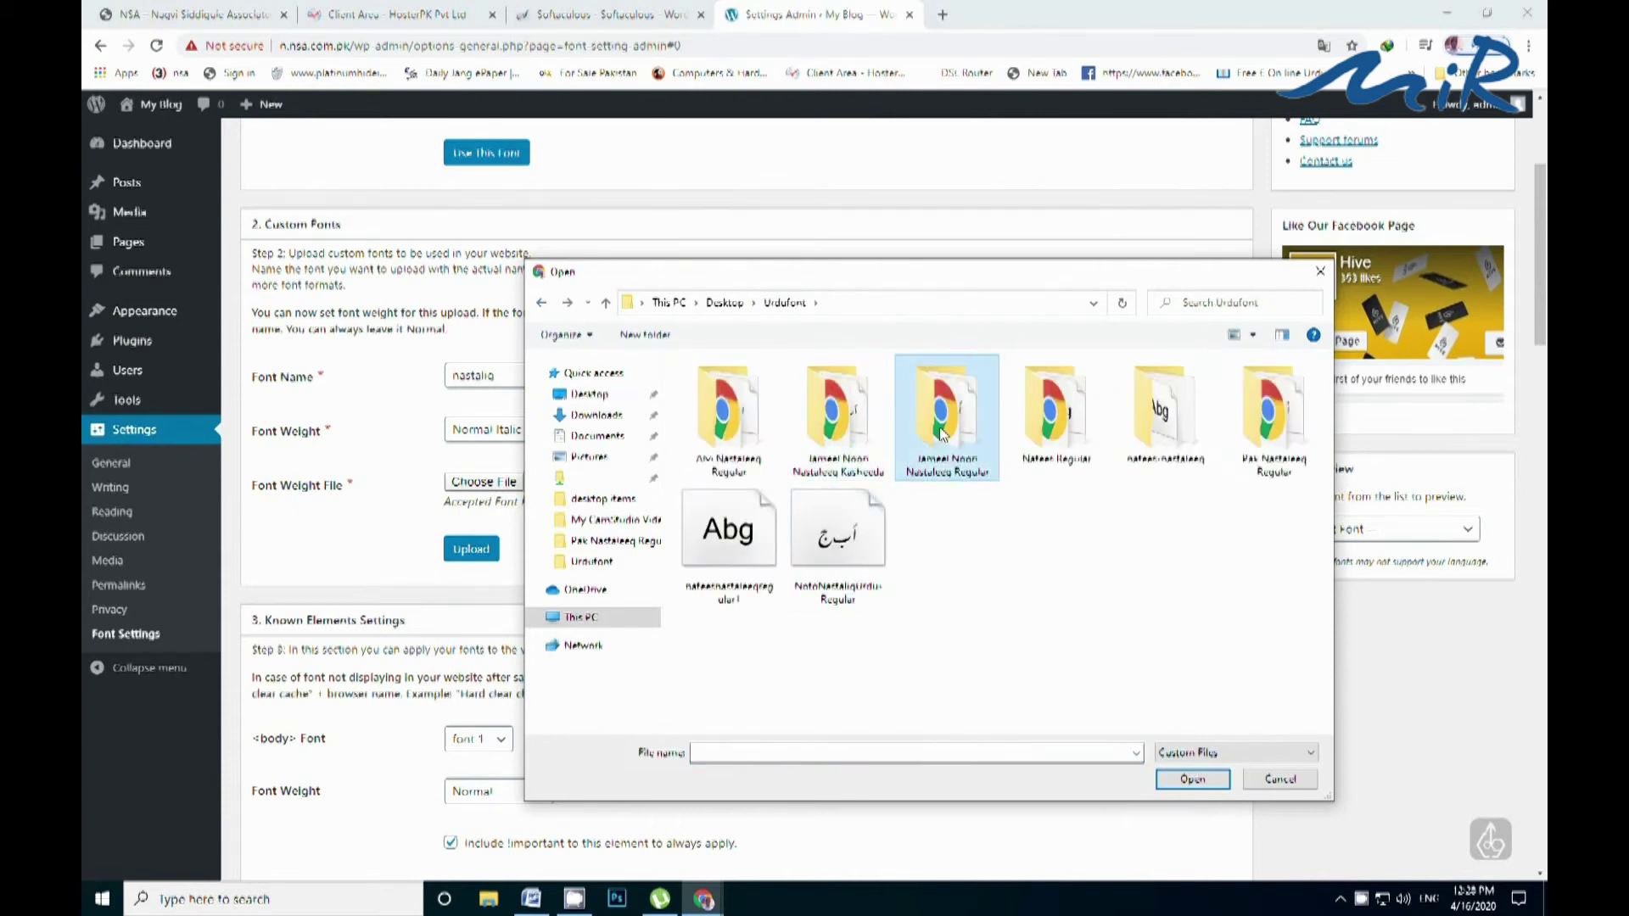
{"action": "left_click", "coordinate": [735, 387]}
{"action": "scroll", "coordinate": [736, 399], "scroll_direction": "up", "scroll_amount": 3, "text": "ctrl"}
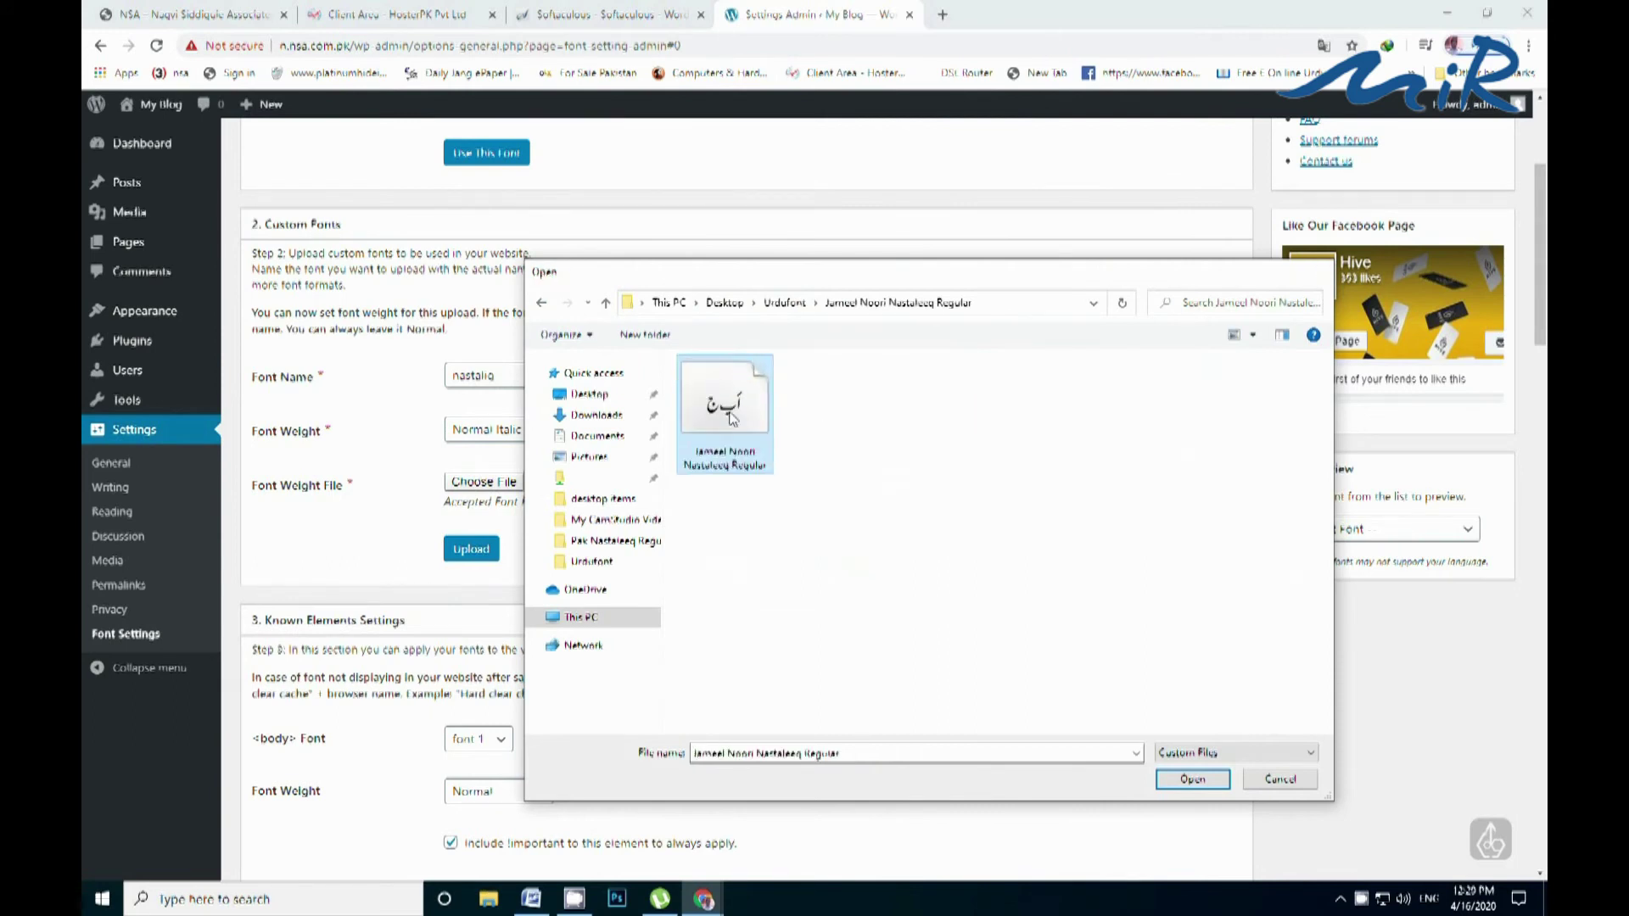
{"action": "double_click", "coordinate": [734, 406]}
{"action": "left_click", "coordinate": [474, 550]}
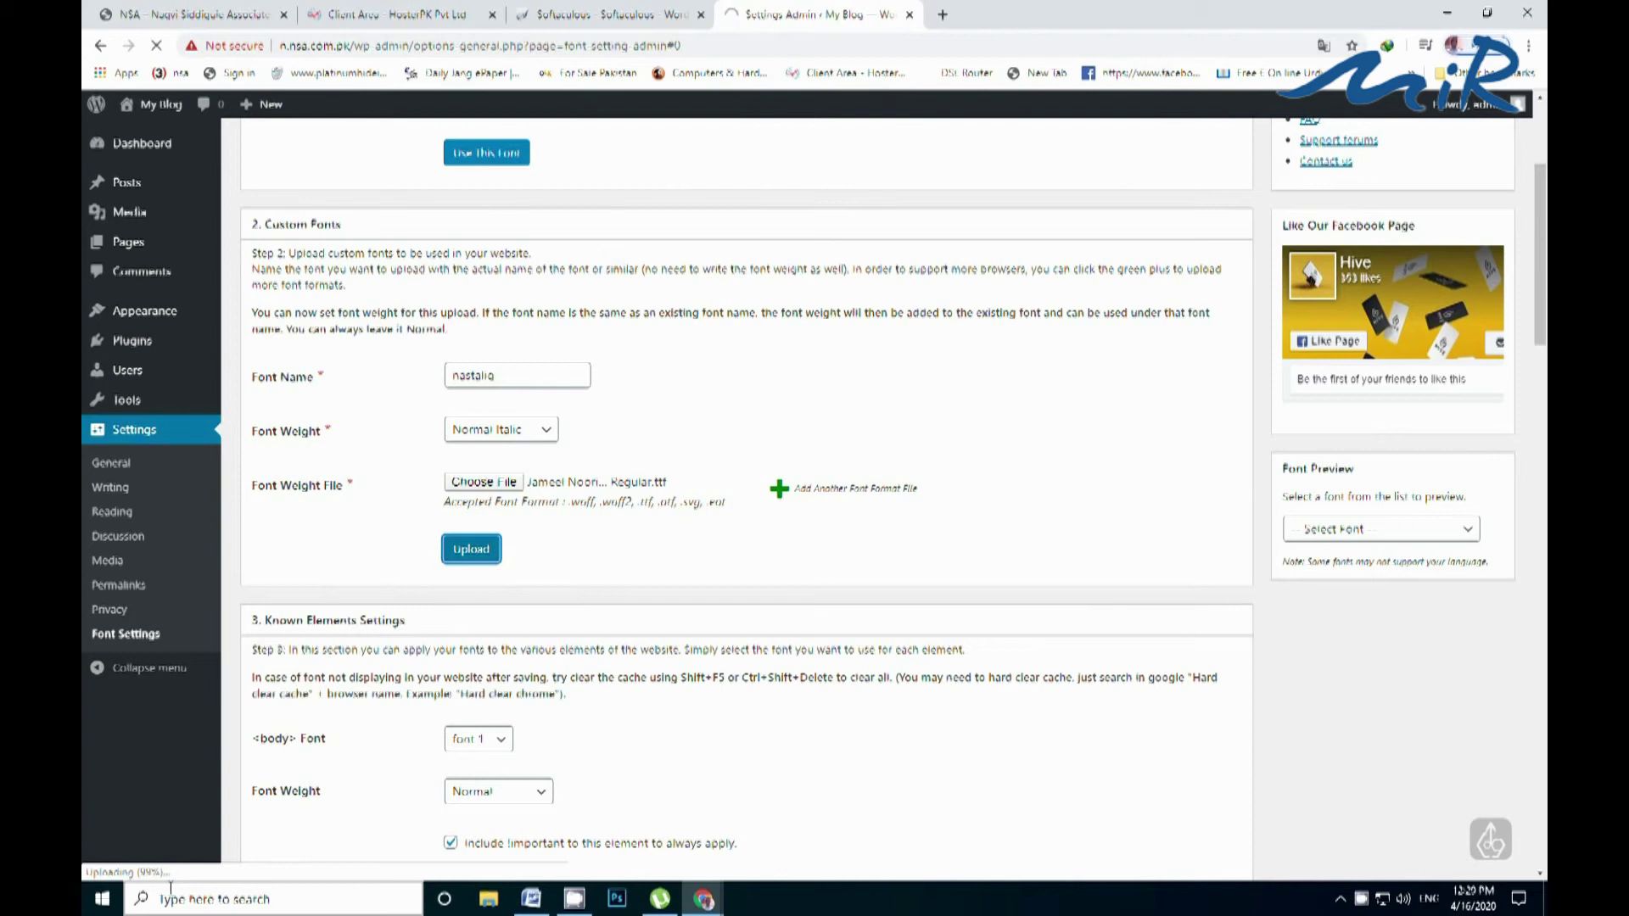
- Switch to the Word document and add "its done now you go to wordpress plugin" to the last line
{"action": "left_click", "coordinate": [525, 901]}
{"action": "left_click", "coordinate": [645, 320]}
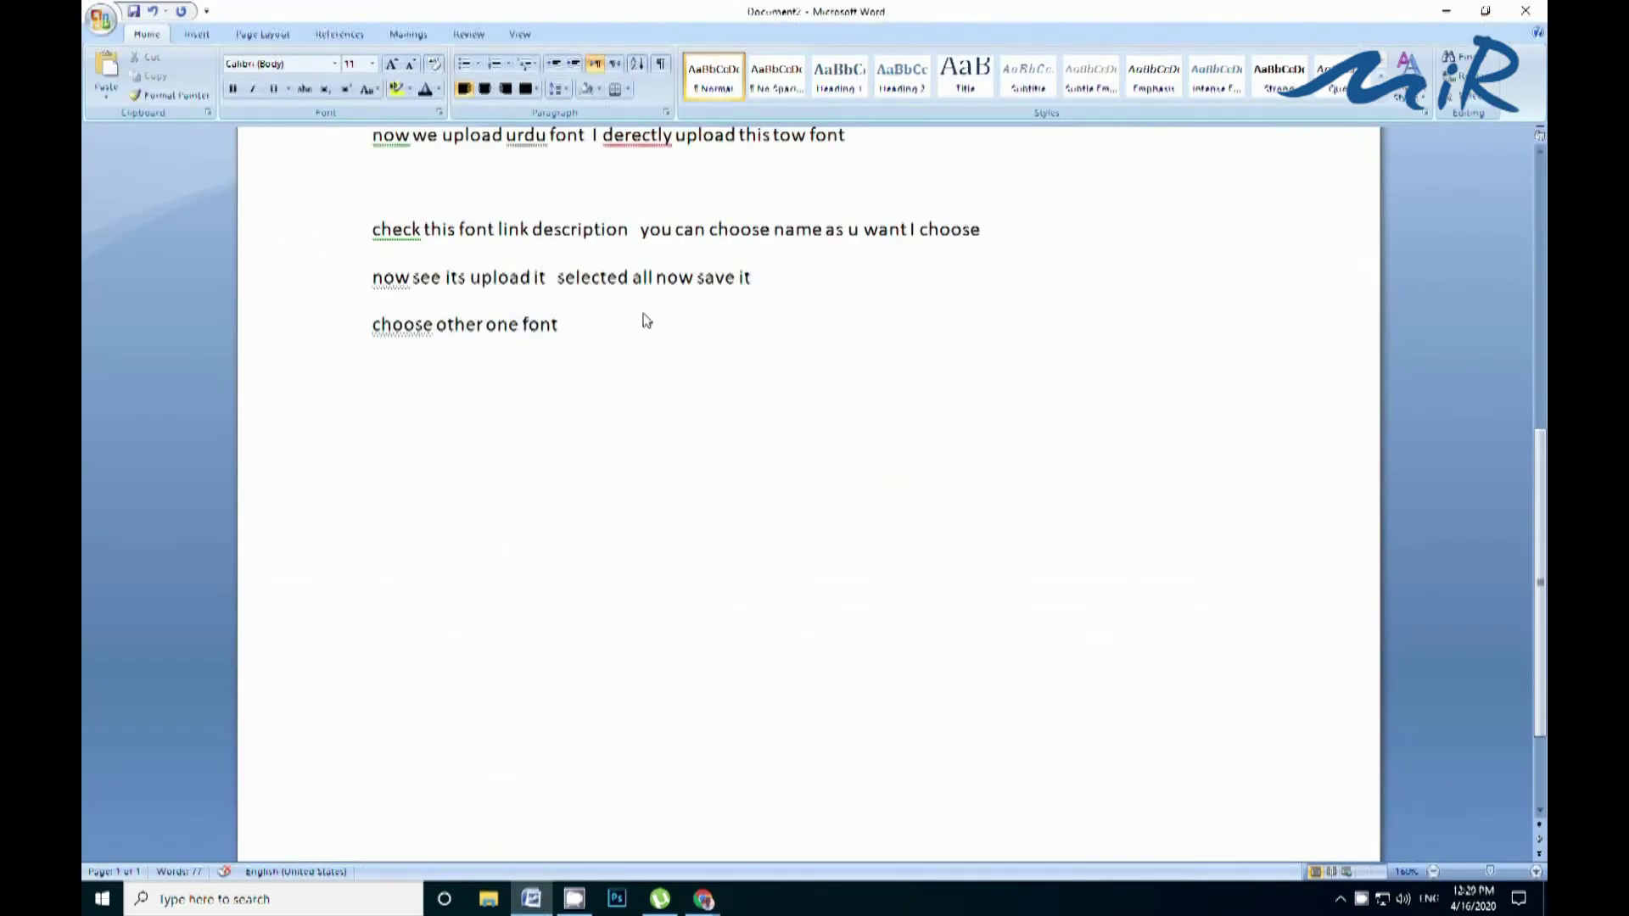
{"action": "type", "text": "its done   no"}
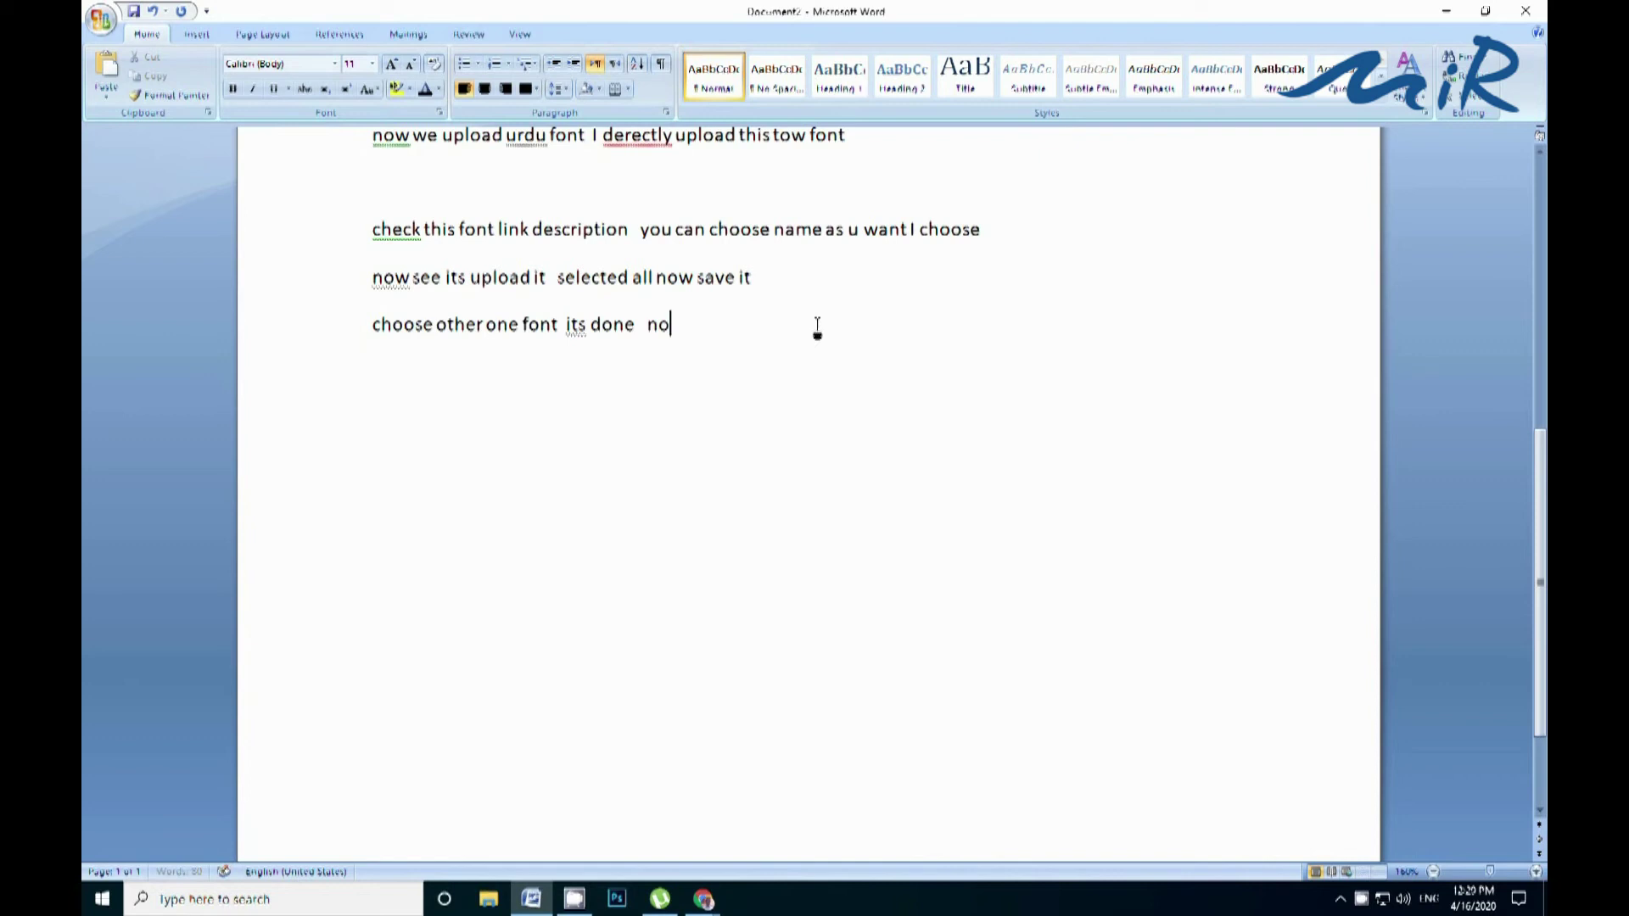
{"action": "type", "text": "w you go to"}
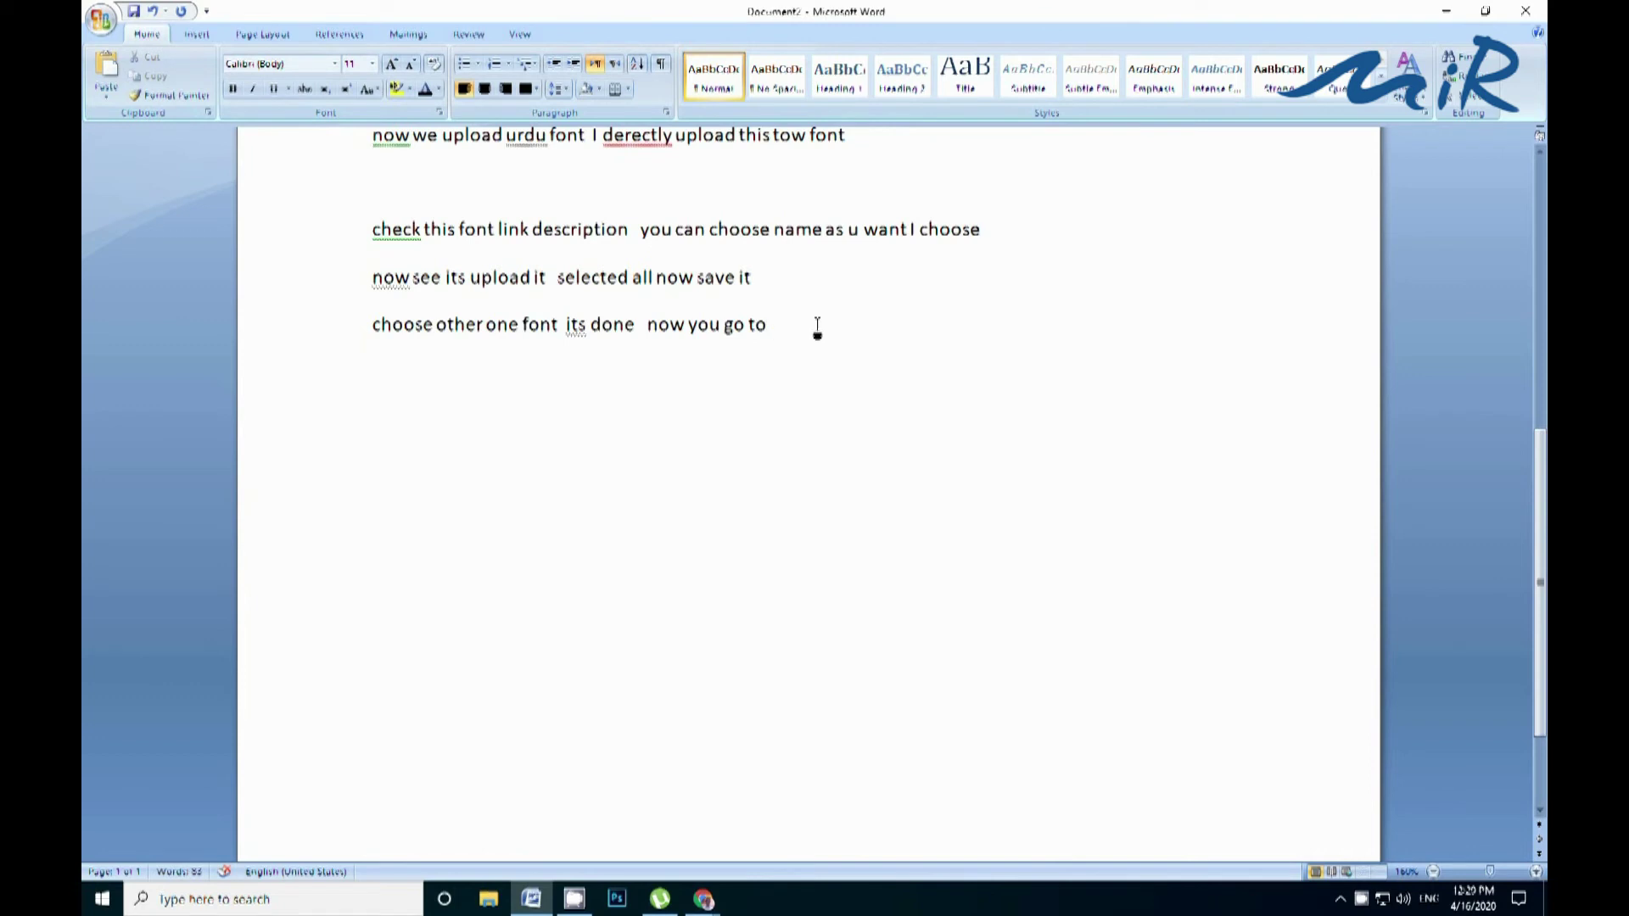
{"action": "type", "text": " wordpress plugin"}
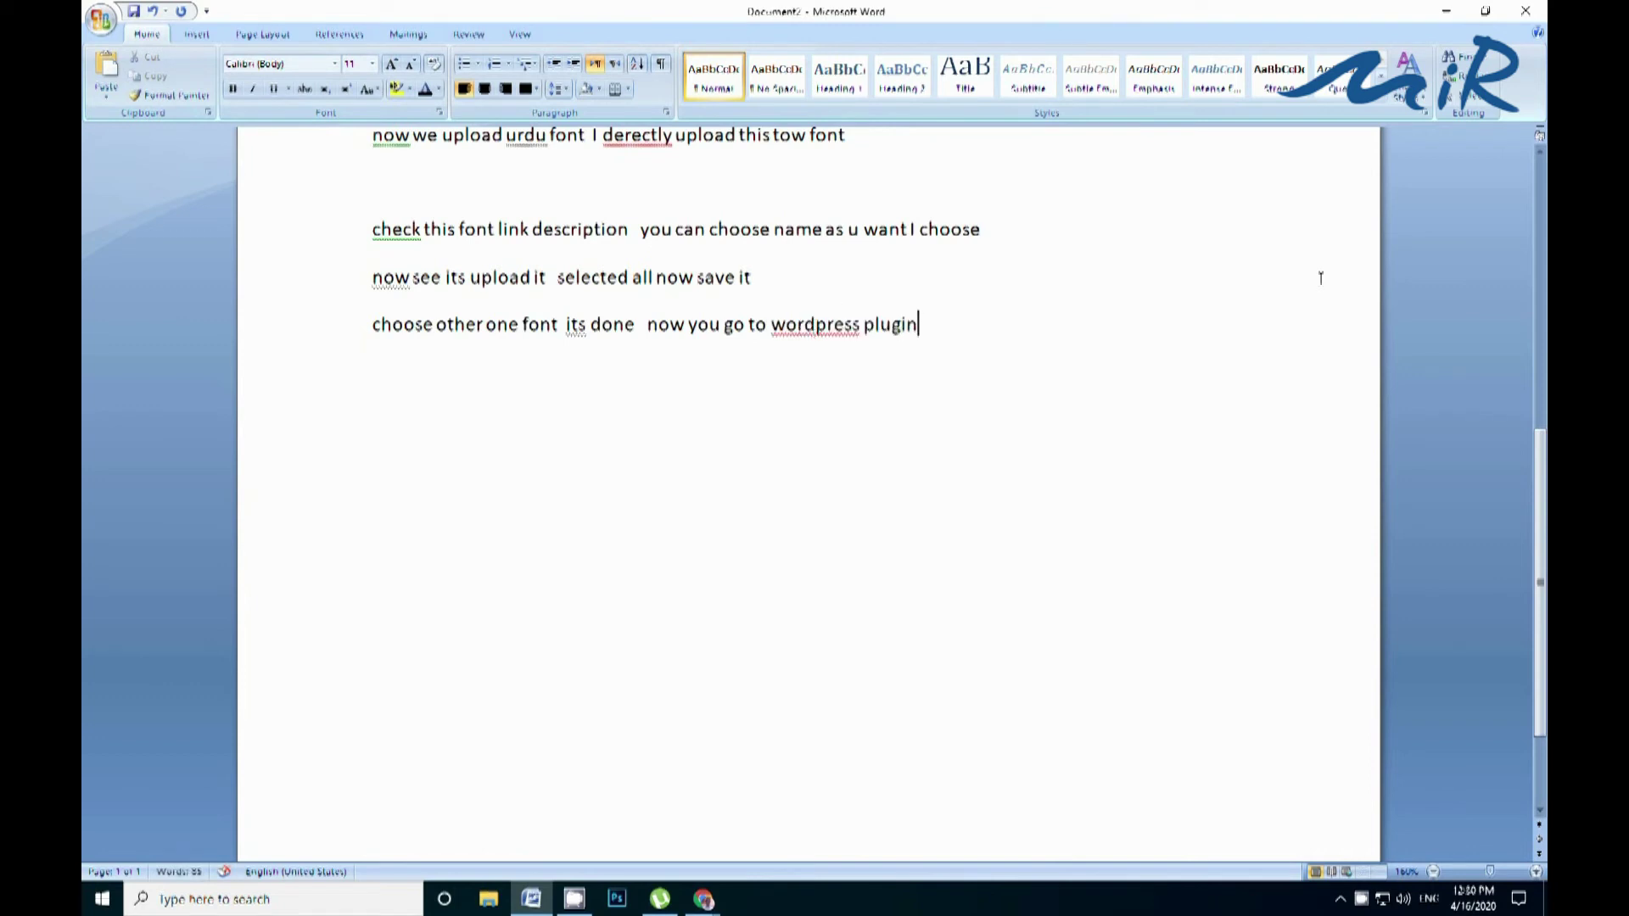
- Return to the browser and open the WordPress page for adding new plugins
{"action": "left_click", "coordinate": [1445, 11]}
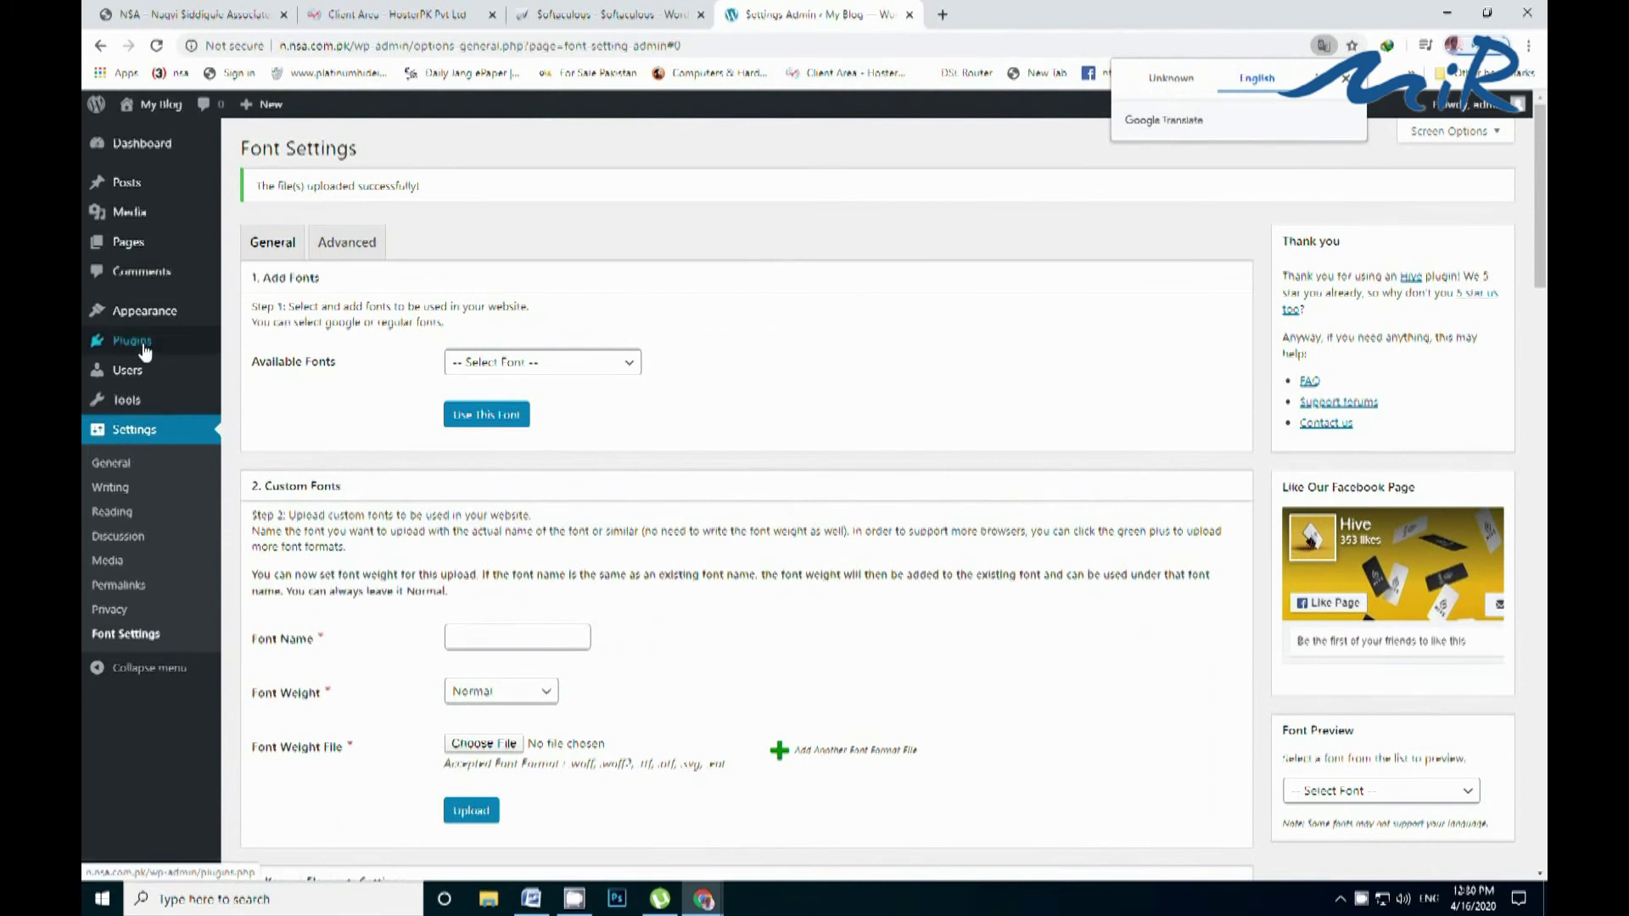
{"action": "mouse_move", "coordinate": [144, 350]}
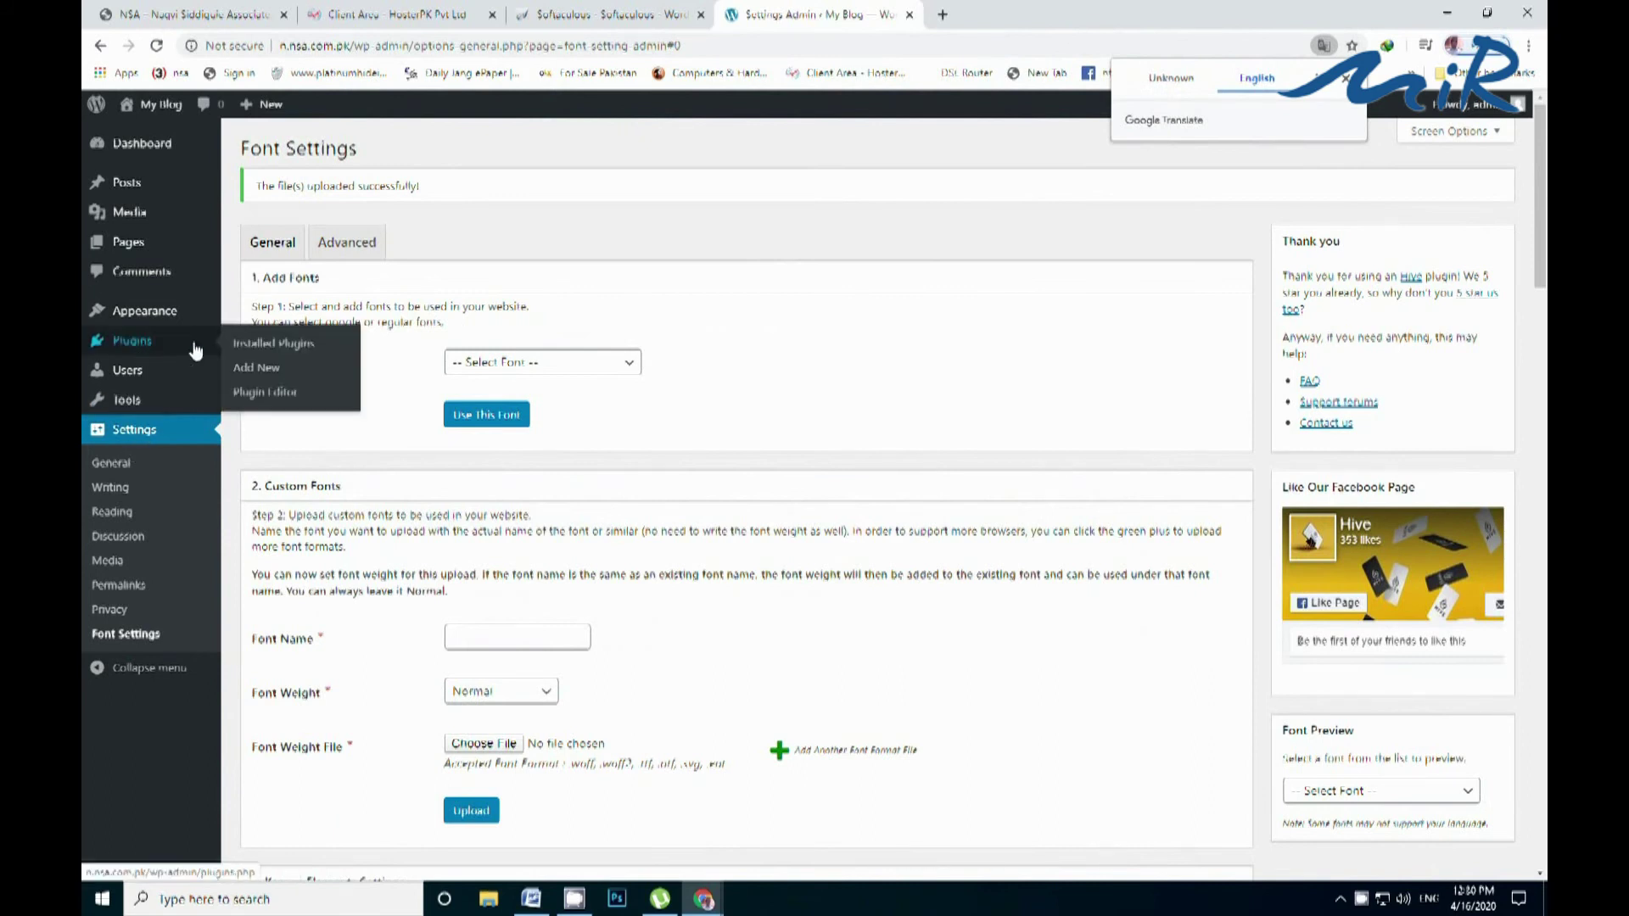
{"action": "left_click", "coordinate": [254, 368]}
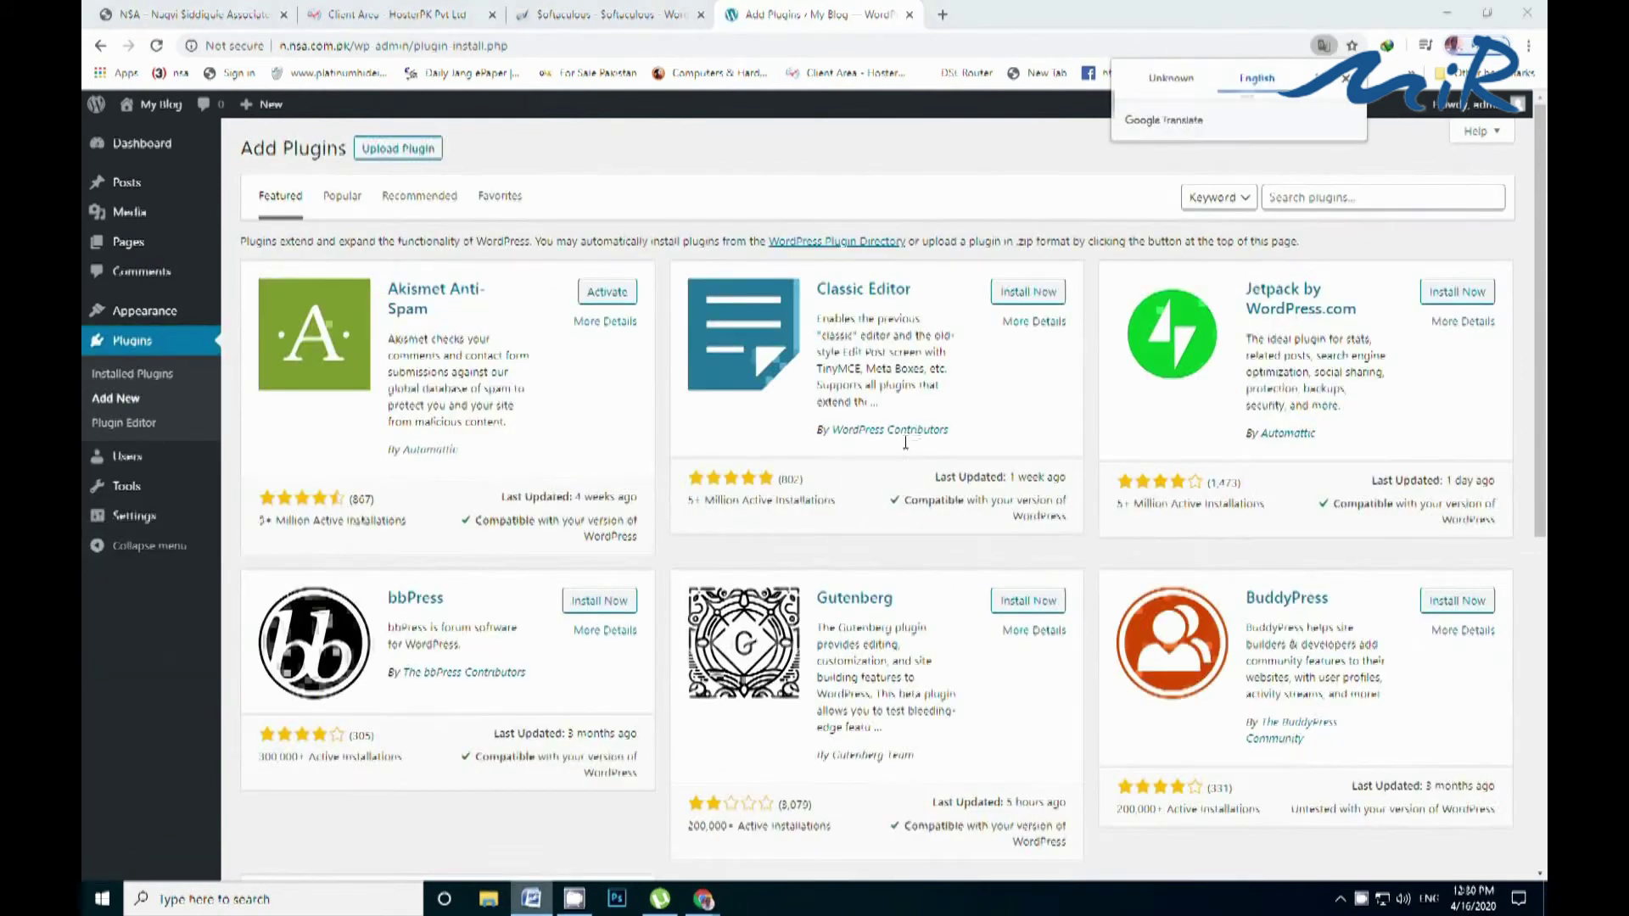
- Switch to the Word document and extend the last line with "add new plugin urdu key board"
{"action": "left_click", "coordinate": [531, 901]}
{"action": "type", "text": "ad"}
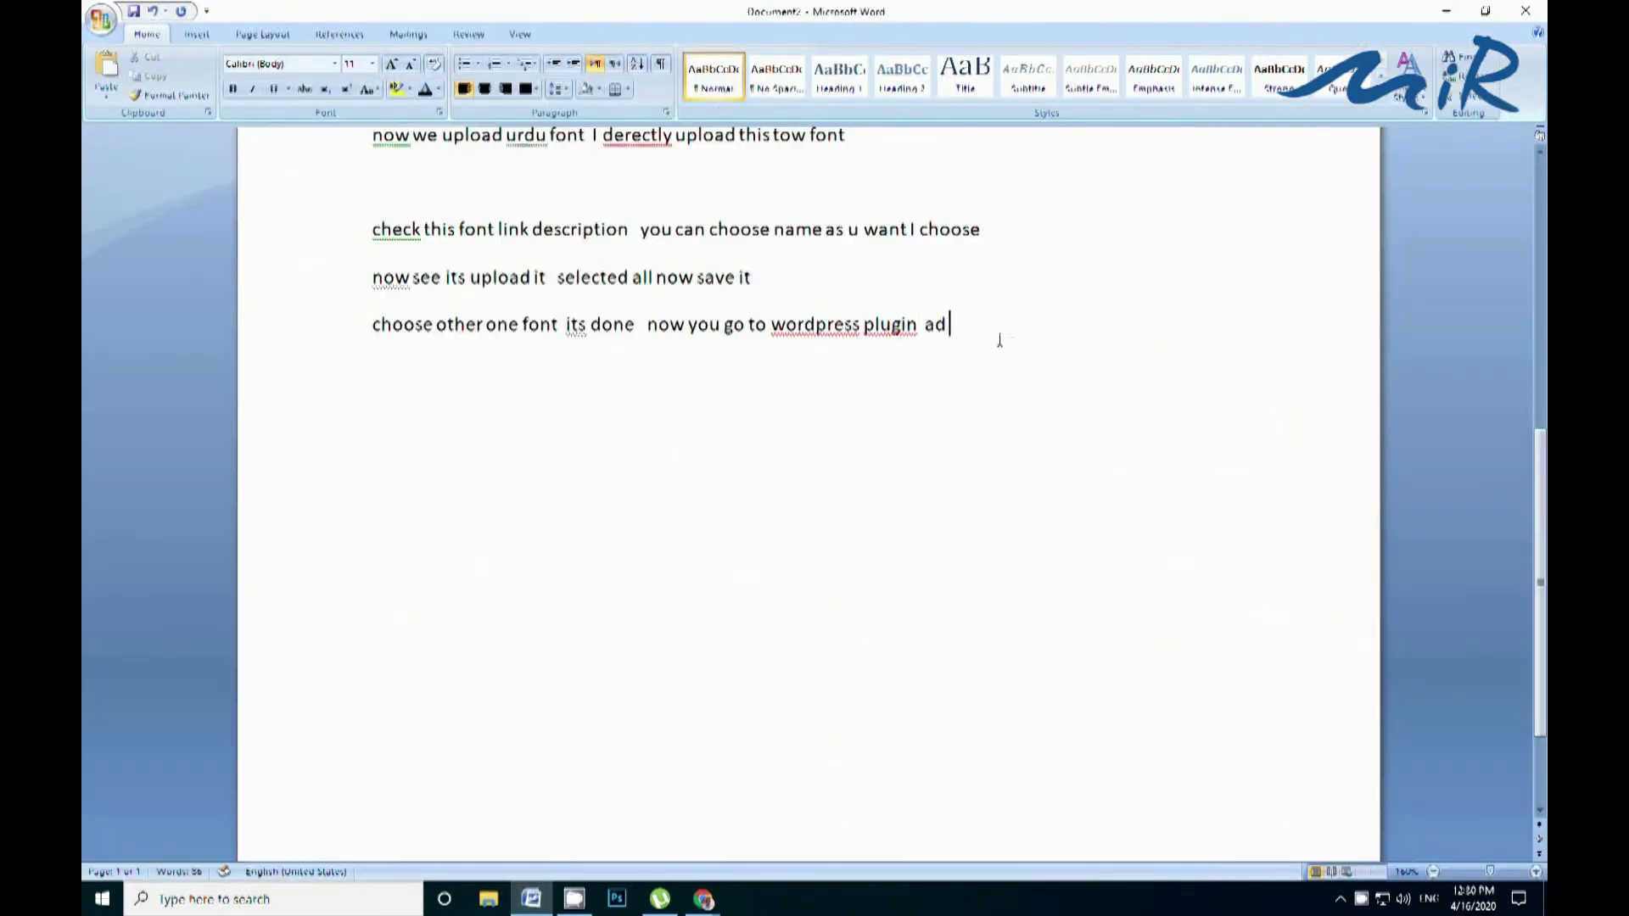
{"action": "type", "text": "d new plugin urdu"}
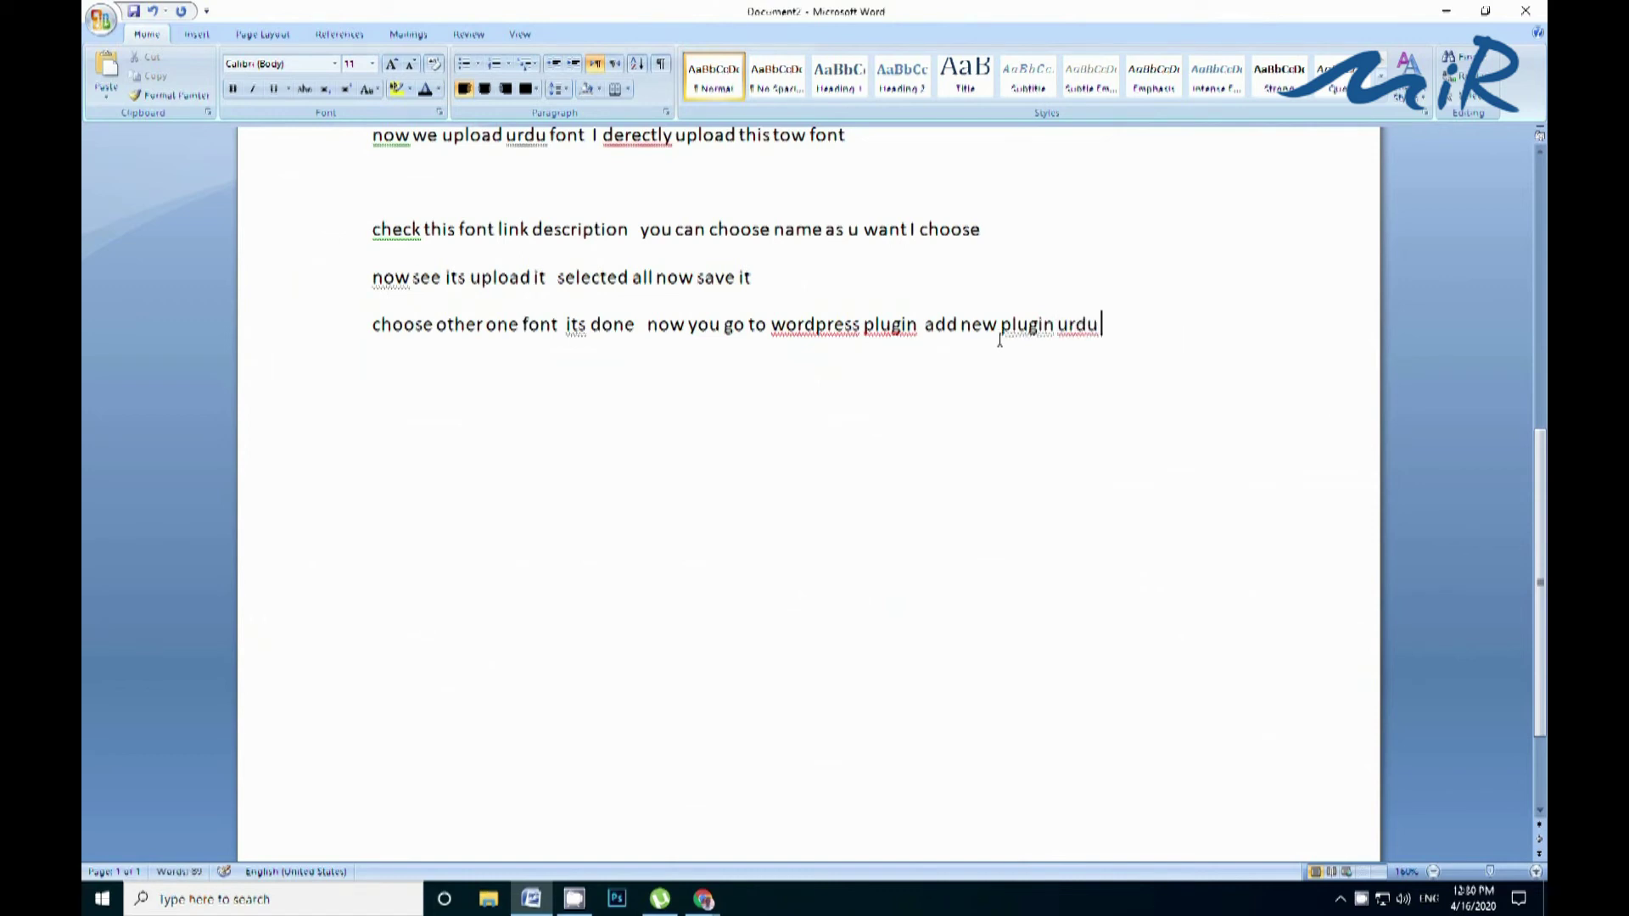
{"action": "type", "text": " key board"}
- Copy "urdu key board" from the Word note, return to the browser and search the plugins for "urdu keyboard"
{"action": "left_click_drag", "start_coordinate": [1056, 324], "coordinate": [1229, 342]}
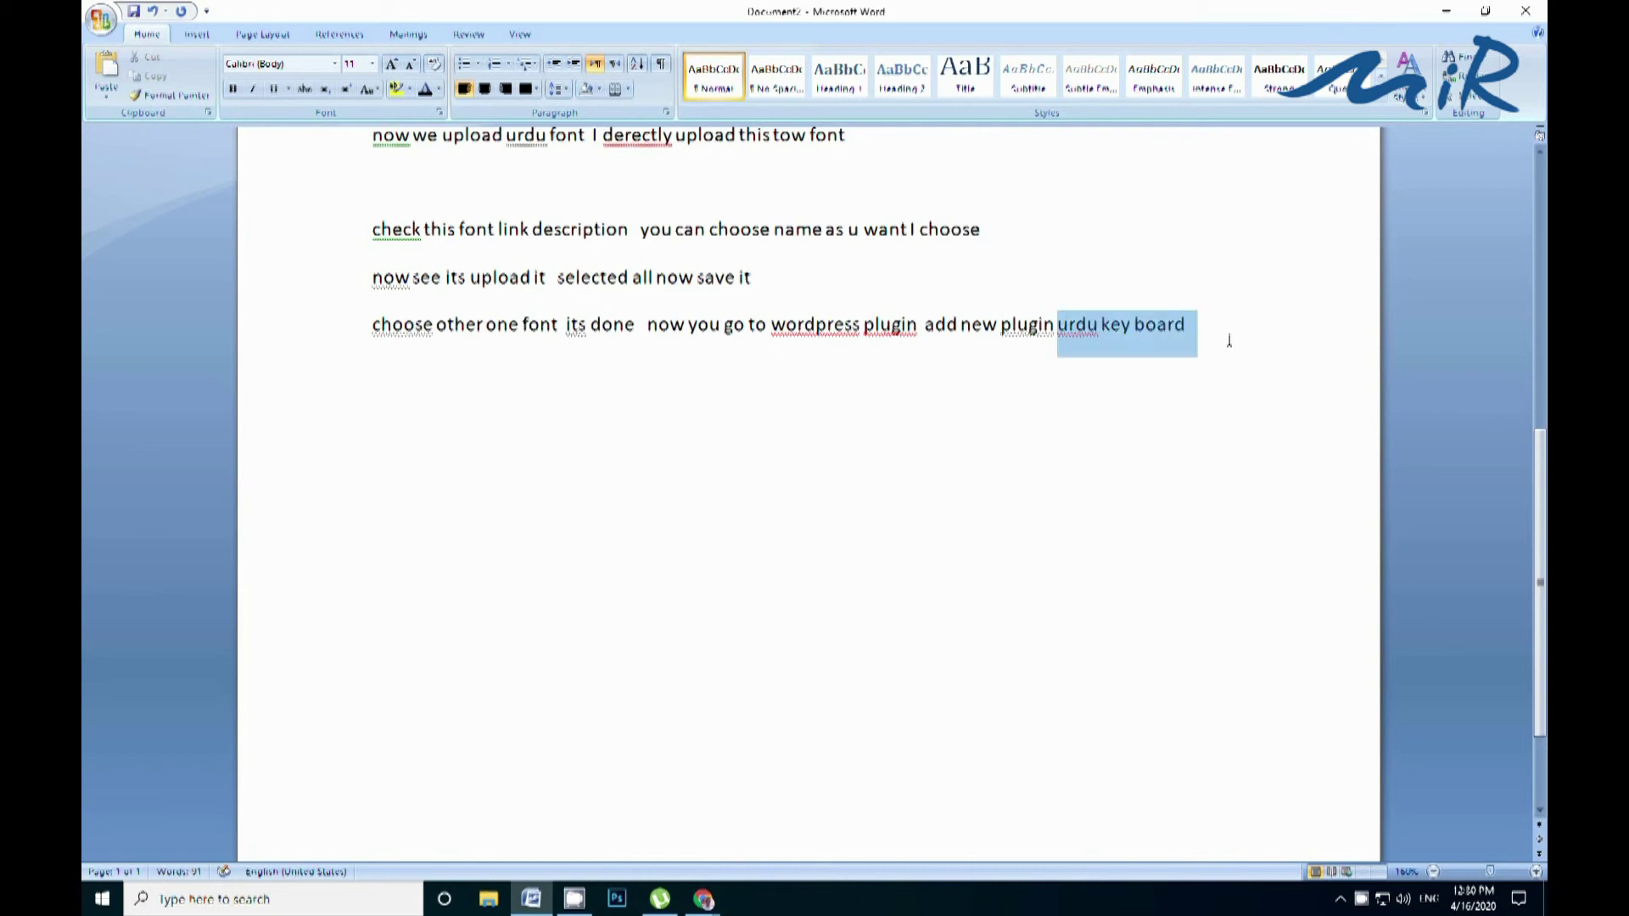
{"action": "right_click", "coordinate": [1143, 335]}
{"action": "left_click", "coordinate": [1185, 365]}
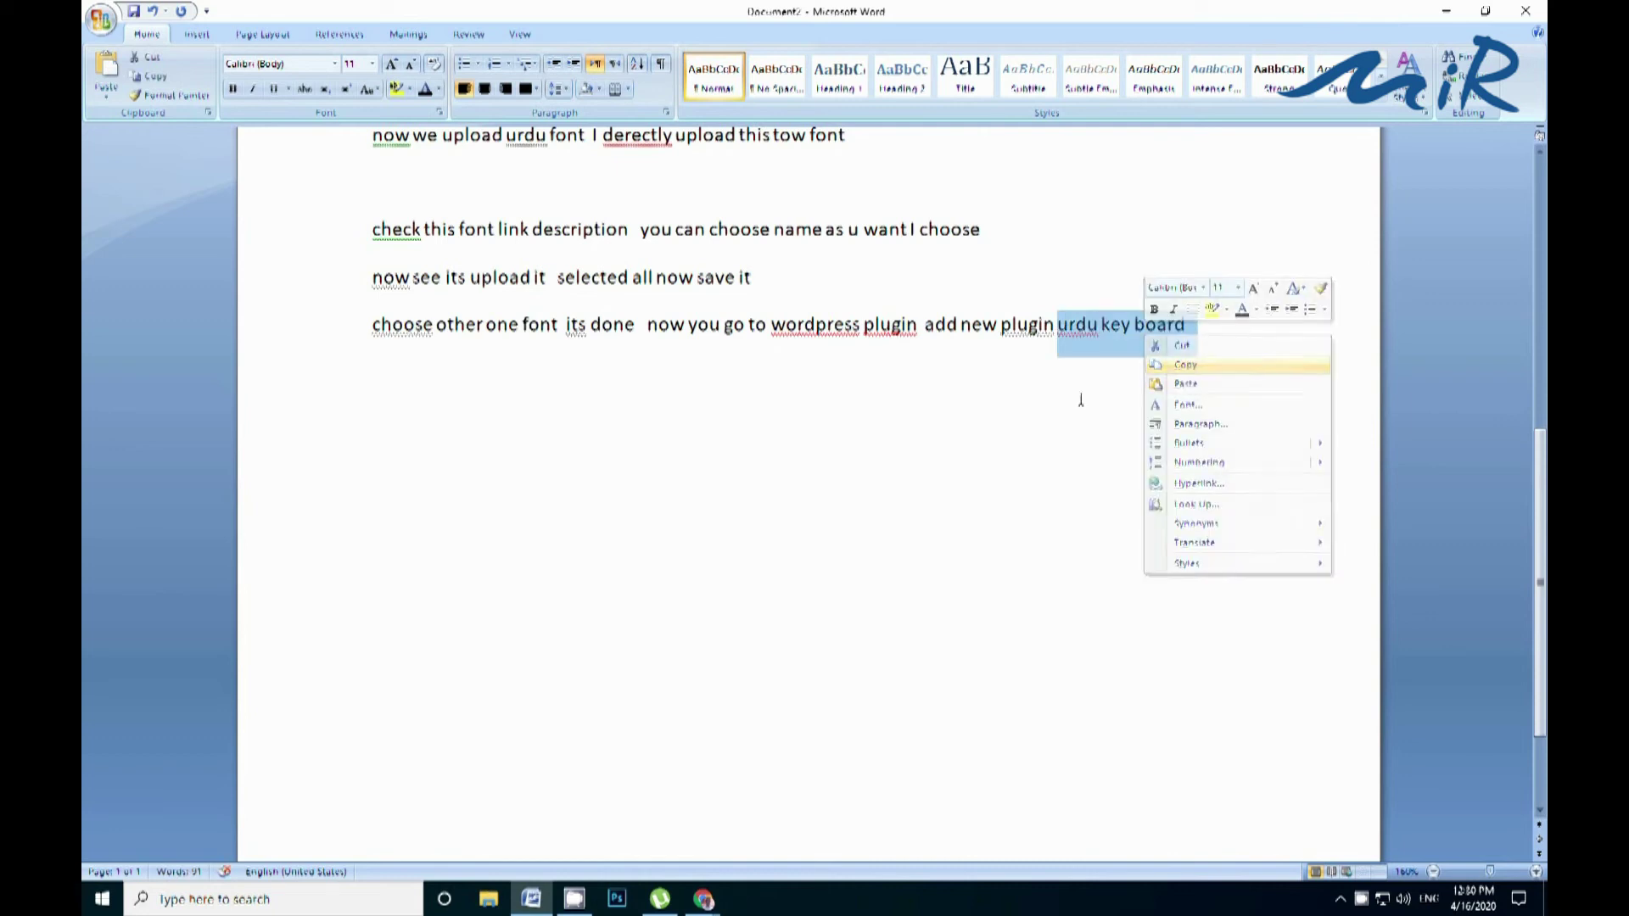
{"action": "left_click", "coordinate": [1096, 324]}
{"action": "left_click_drag", "start_coordinate": [1058, 324], "coordinate": [1203, 334]}
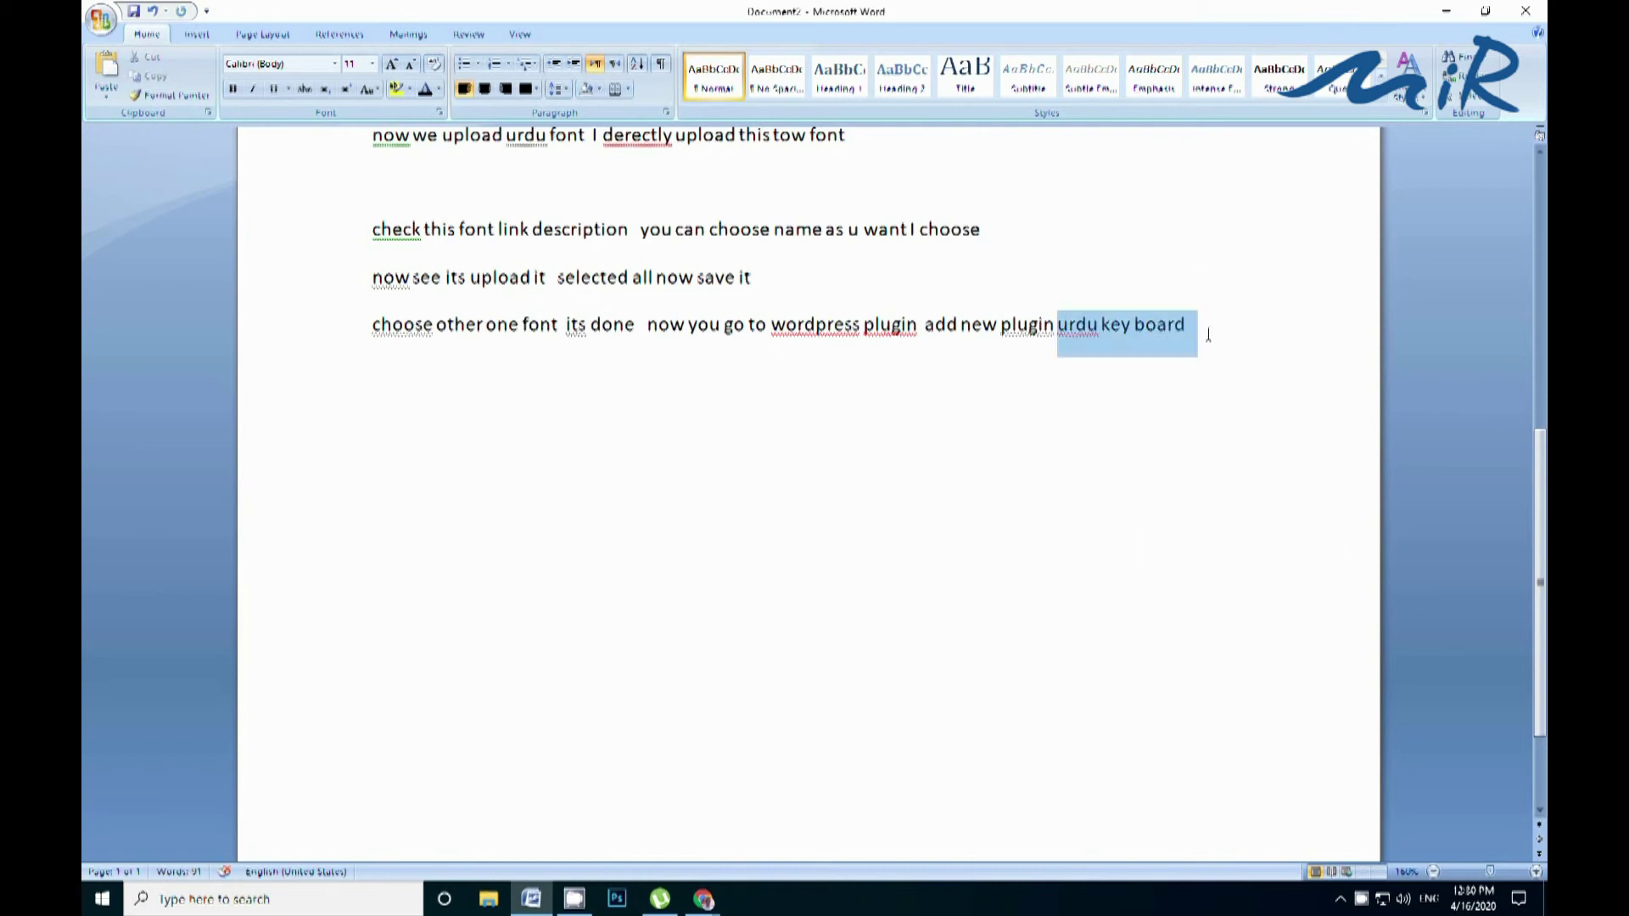
{"action": "scroll", "coordinate": [1156, 341], "scroll_direction": "up", "scroll_amount": 6}
{"action": "scroll", "coordinate": [1158, 289], "scroll_direction": "up", "scroll_amount": 4}
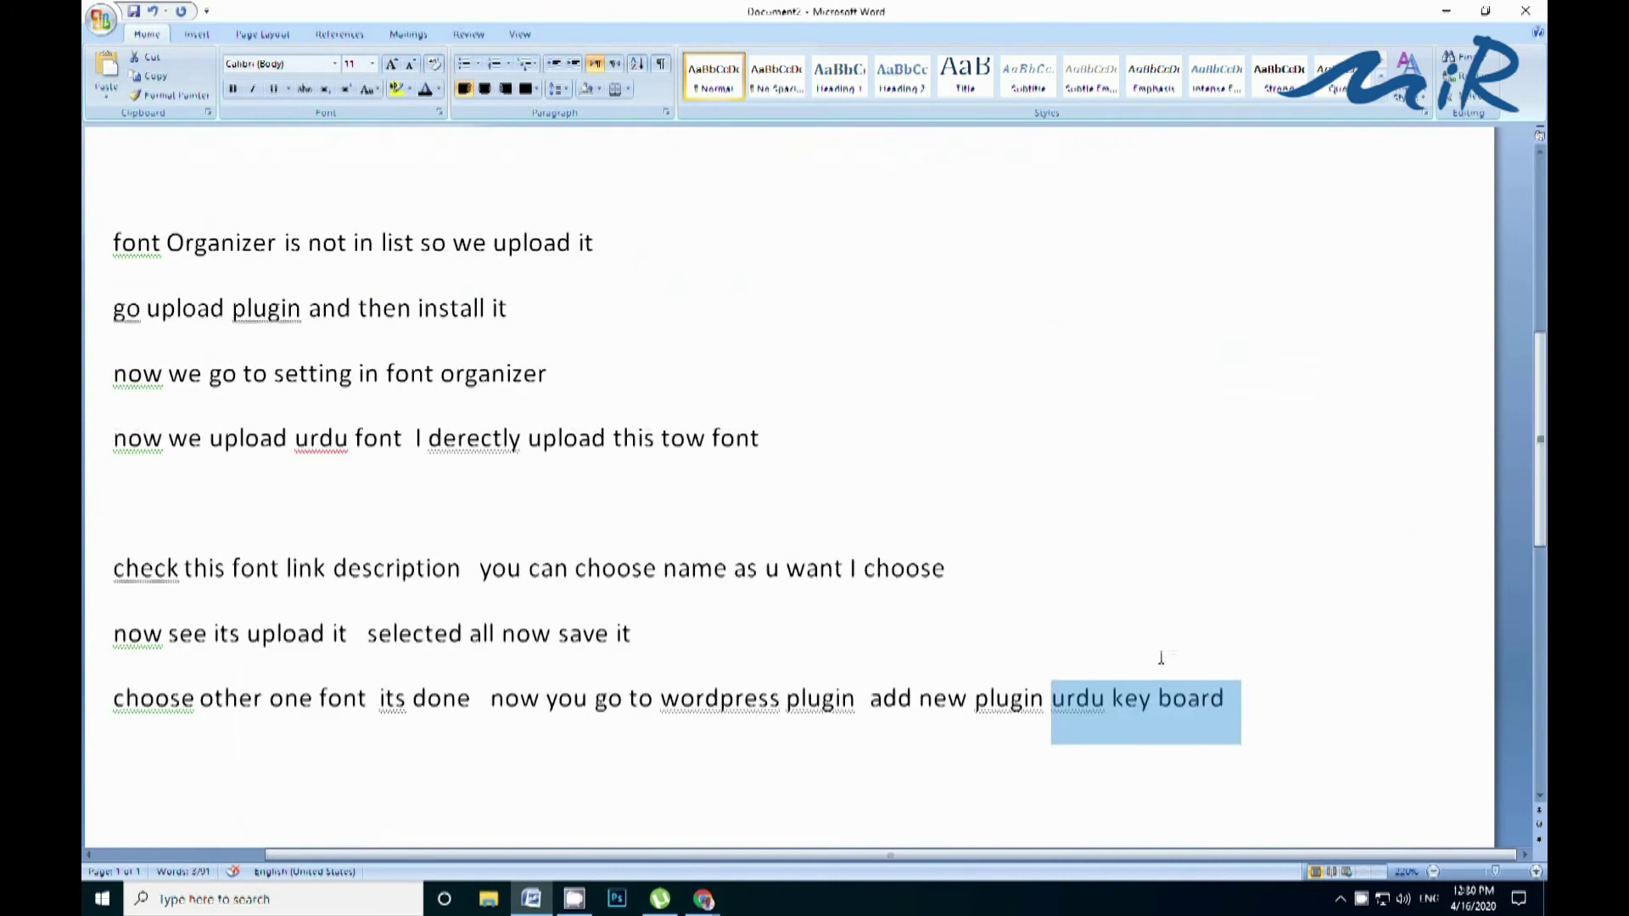
{"action": "scroll", "coordinate": [1161, 658], "scroll_direction": "down", "scroll_amount": 3}
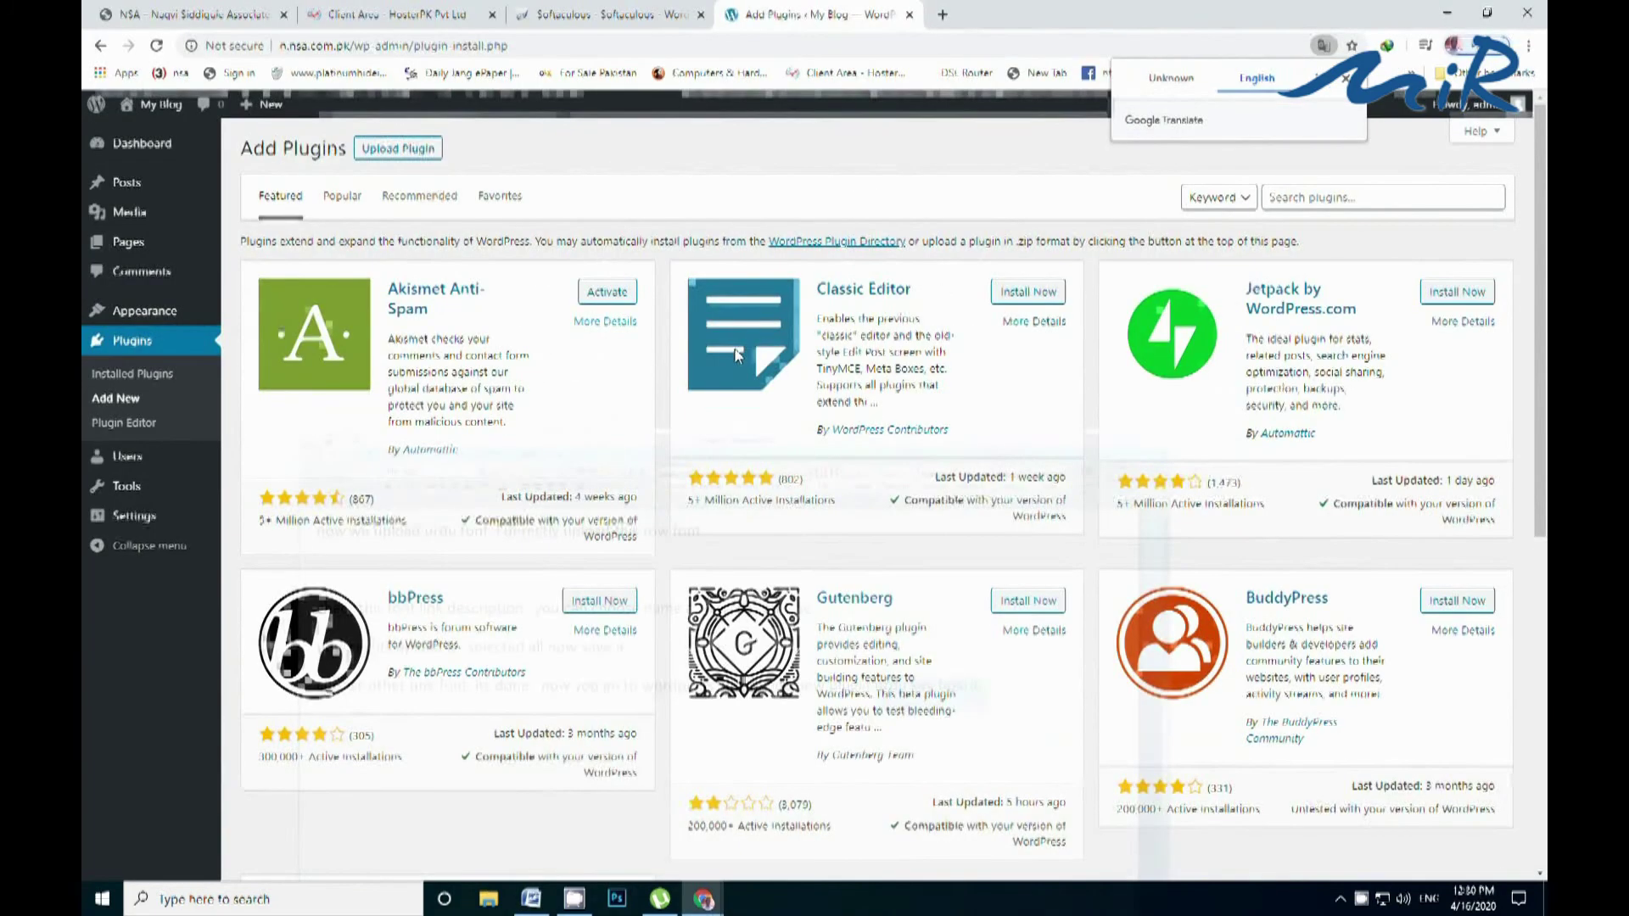
{"action": "key", "text": "alt+Tab"}
{"action": "left_click", "coordinate": [1324, 196]}
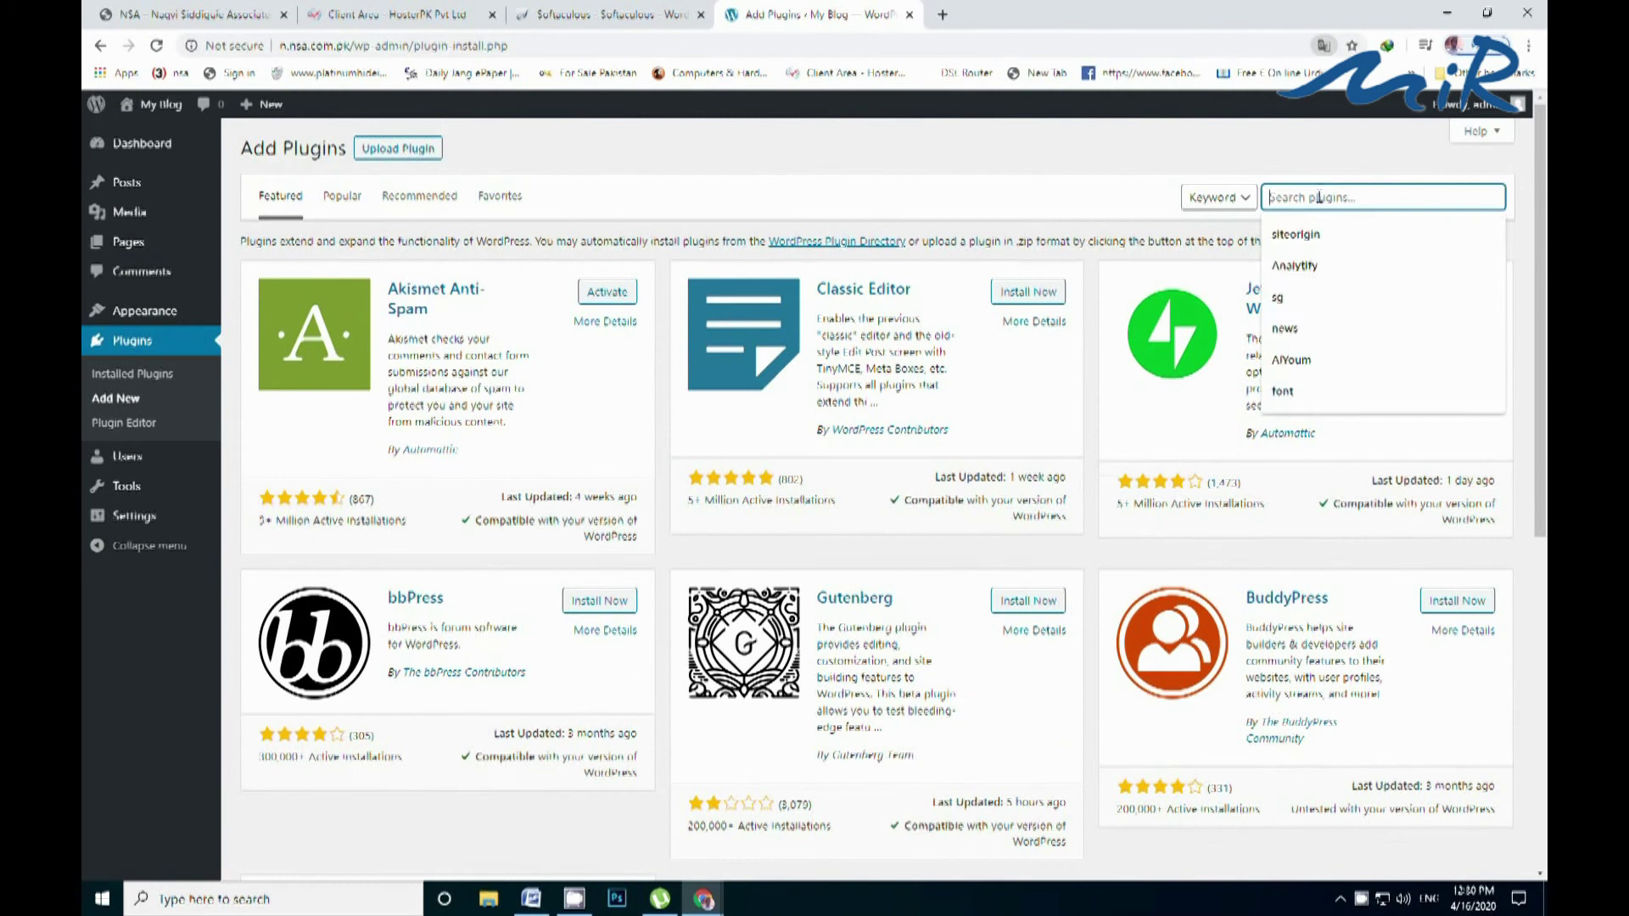
{"action": "key", "text": "ctrl+v"}
- Open the blog's front page in a new tab and examine how its Urdu text is displayed
{"action": "mouse_move", "coordinate": [160, 115]}
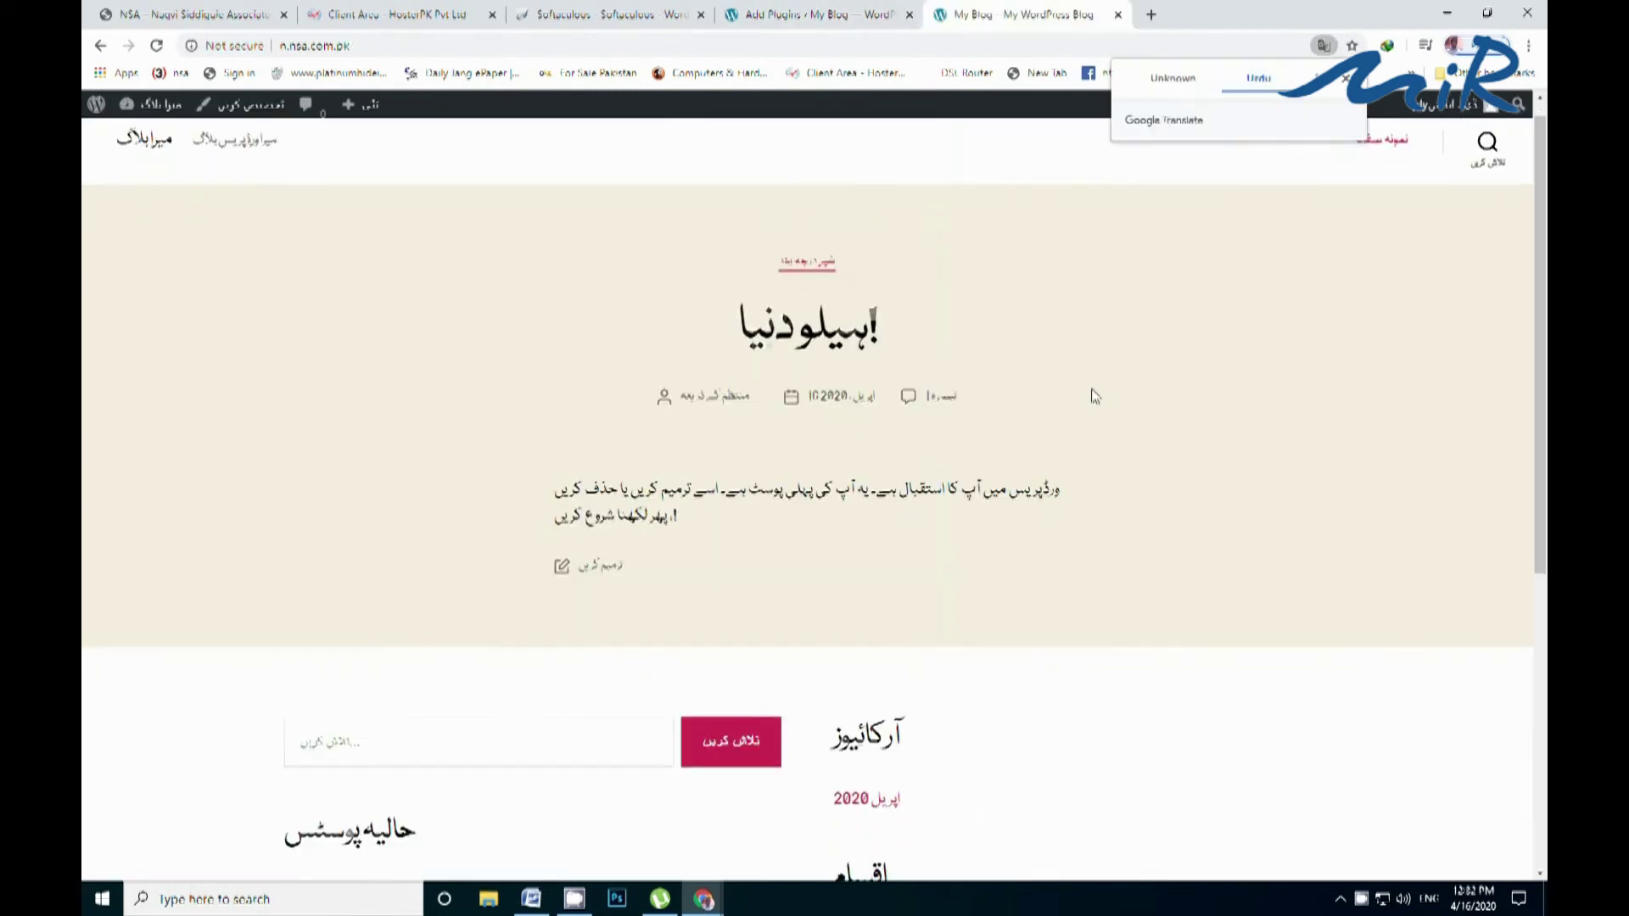
{"action": "scroll", "coordinate": [1094, 396], "scroll_direction": "down", "scroll_amount": 5}
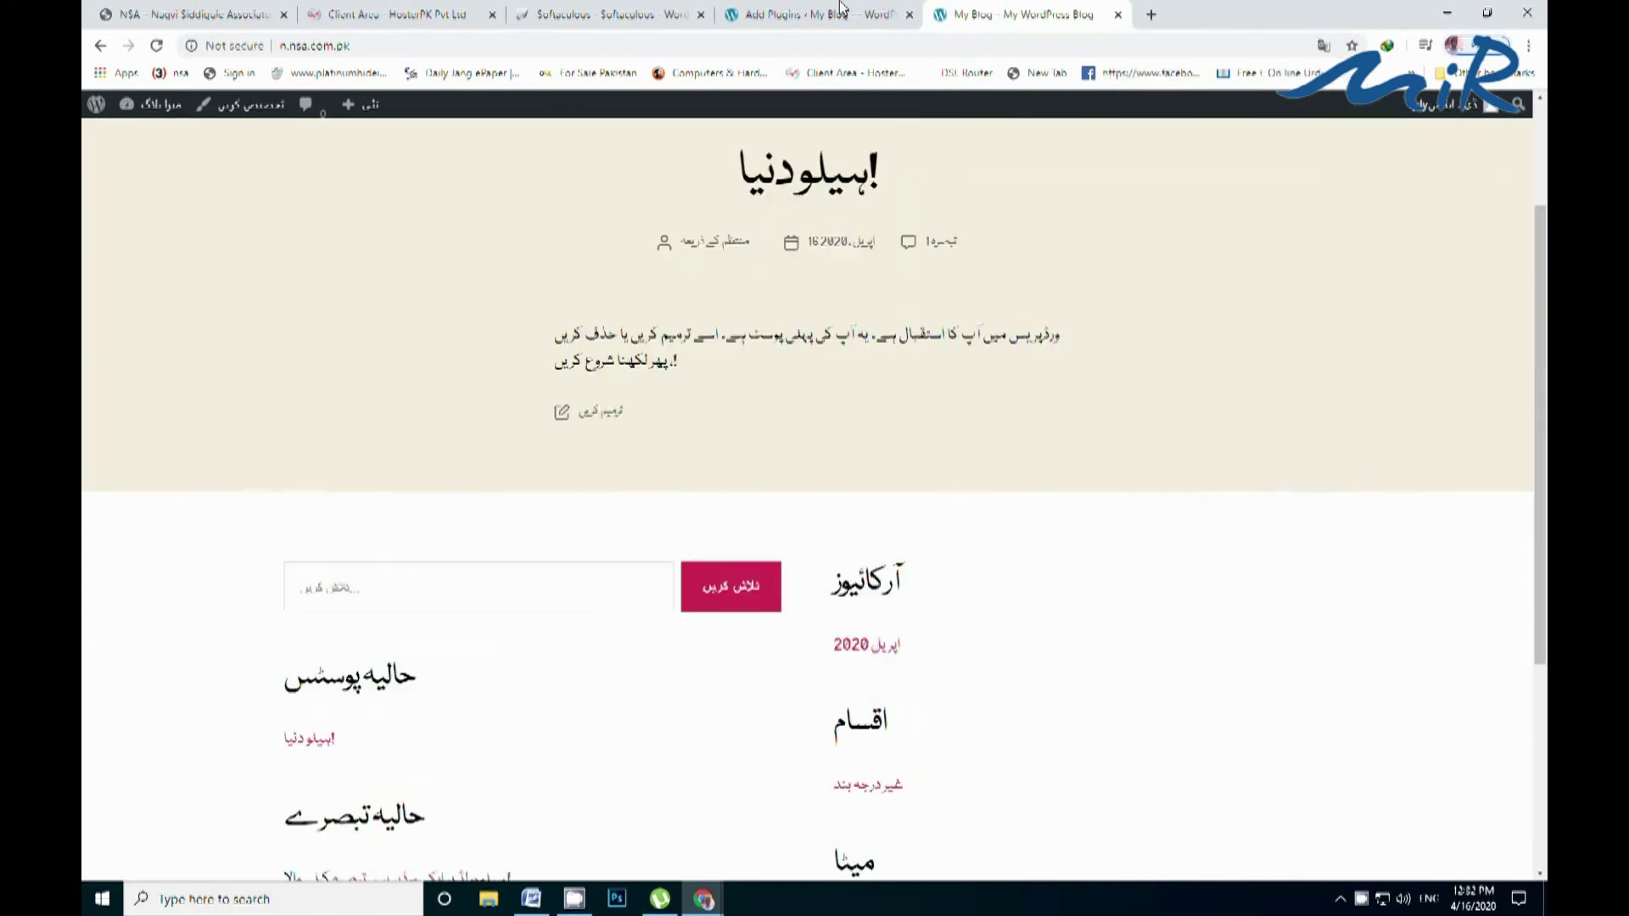
- Return to the plugin search results, then install and activate the Urdu Keyboard plugin
{"action": "key", "text": "ctrl+shift+Tab"}
{"action": "left_click", "coordinate": [614, 294]}
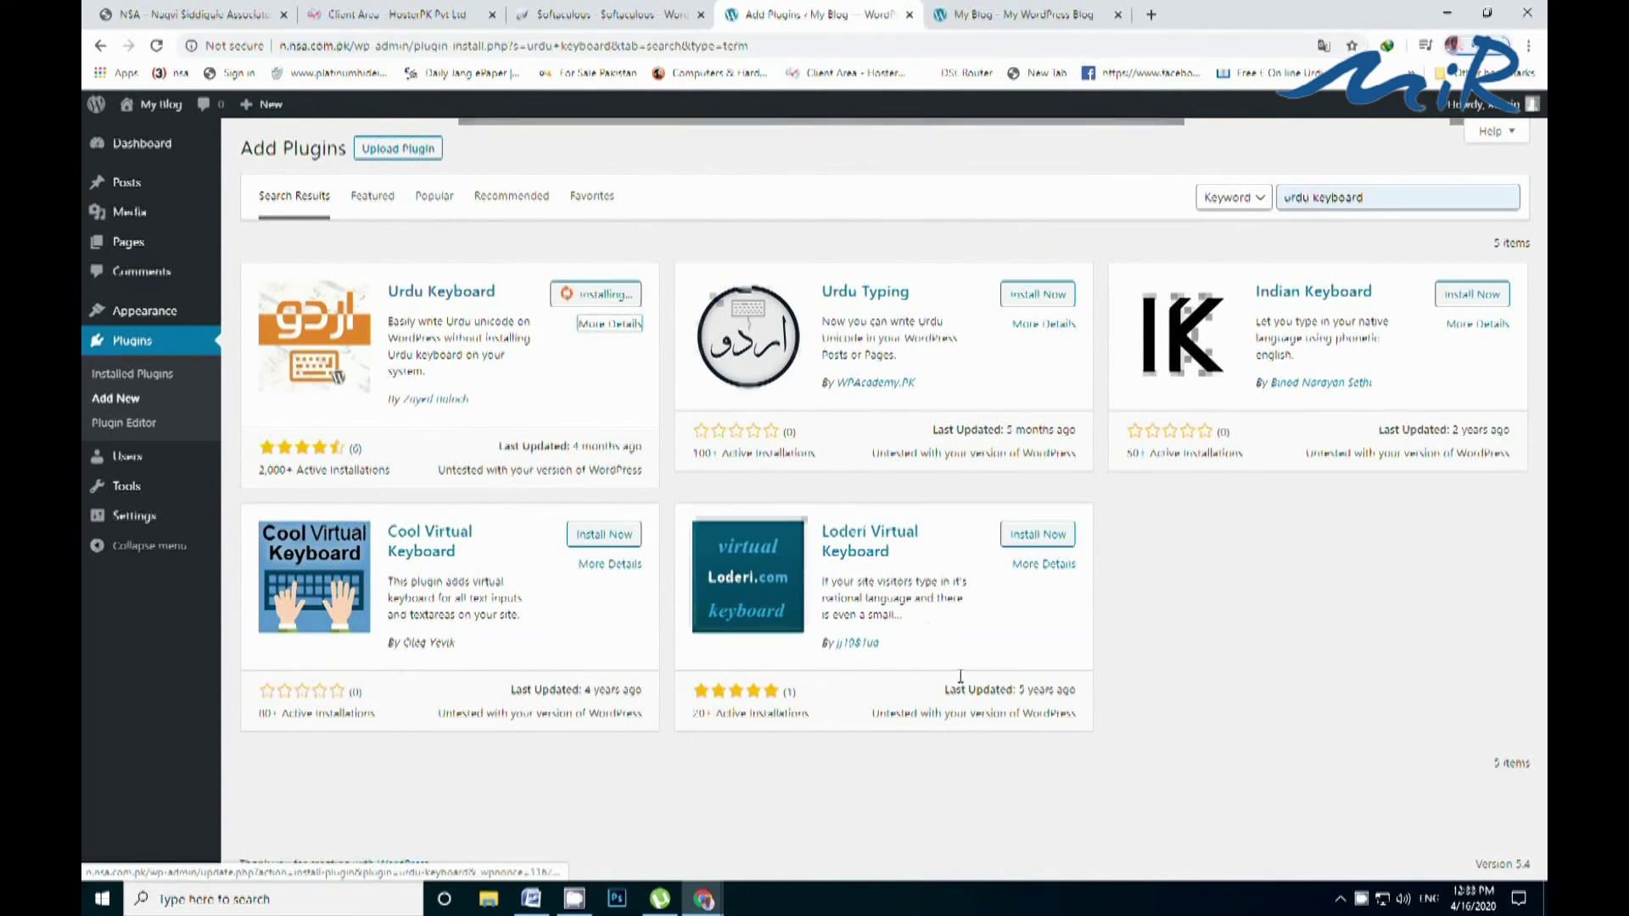
{"action": "left_click", "coordinate": [606, 299]}
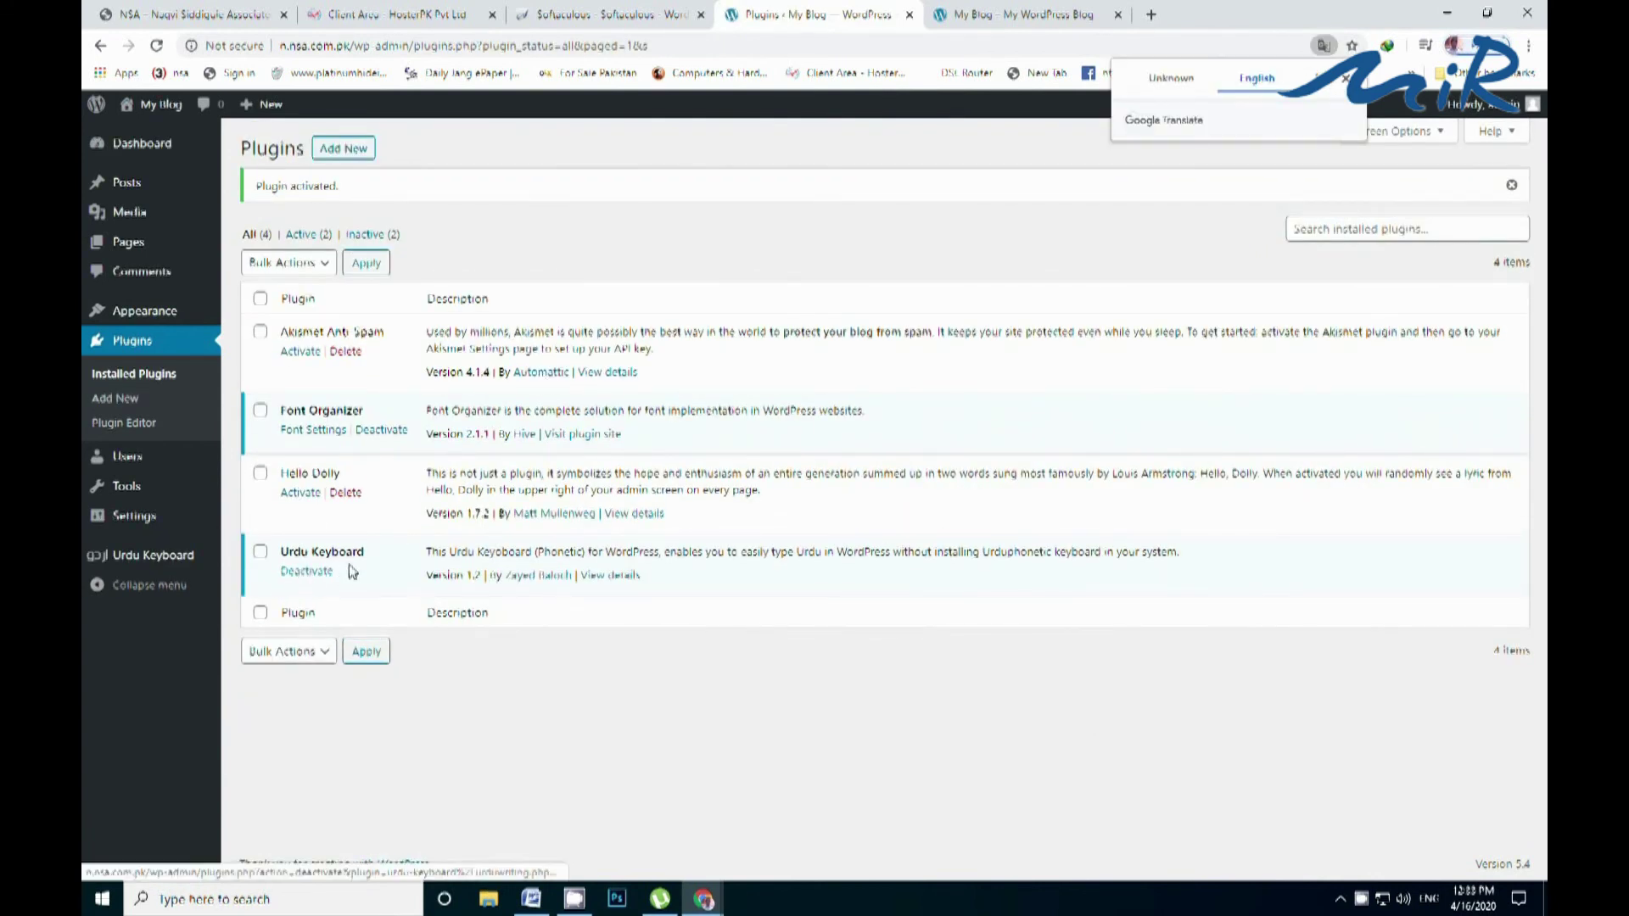
- Dismiss the translation popup and switch back to the blog's front page
{"action": "left_click", "coordinate": [1344, 78]}
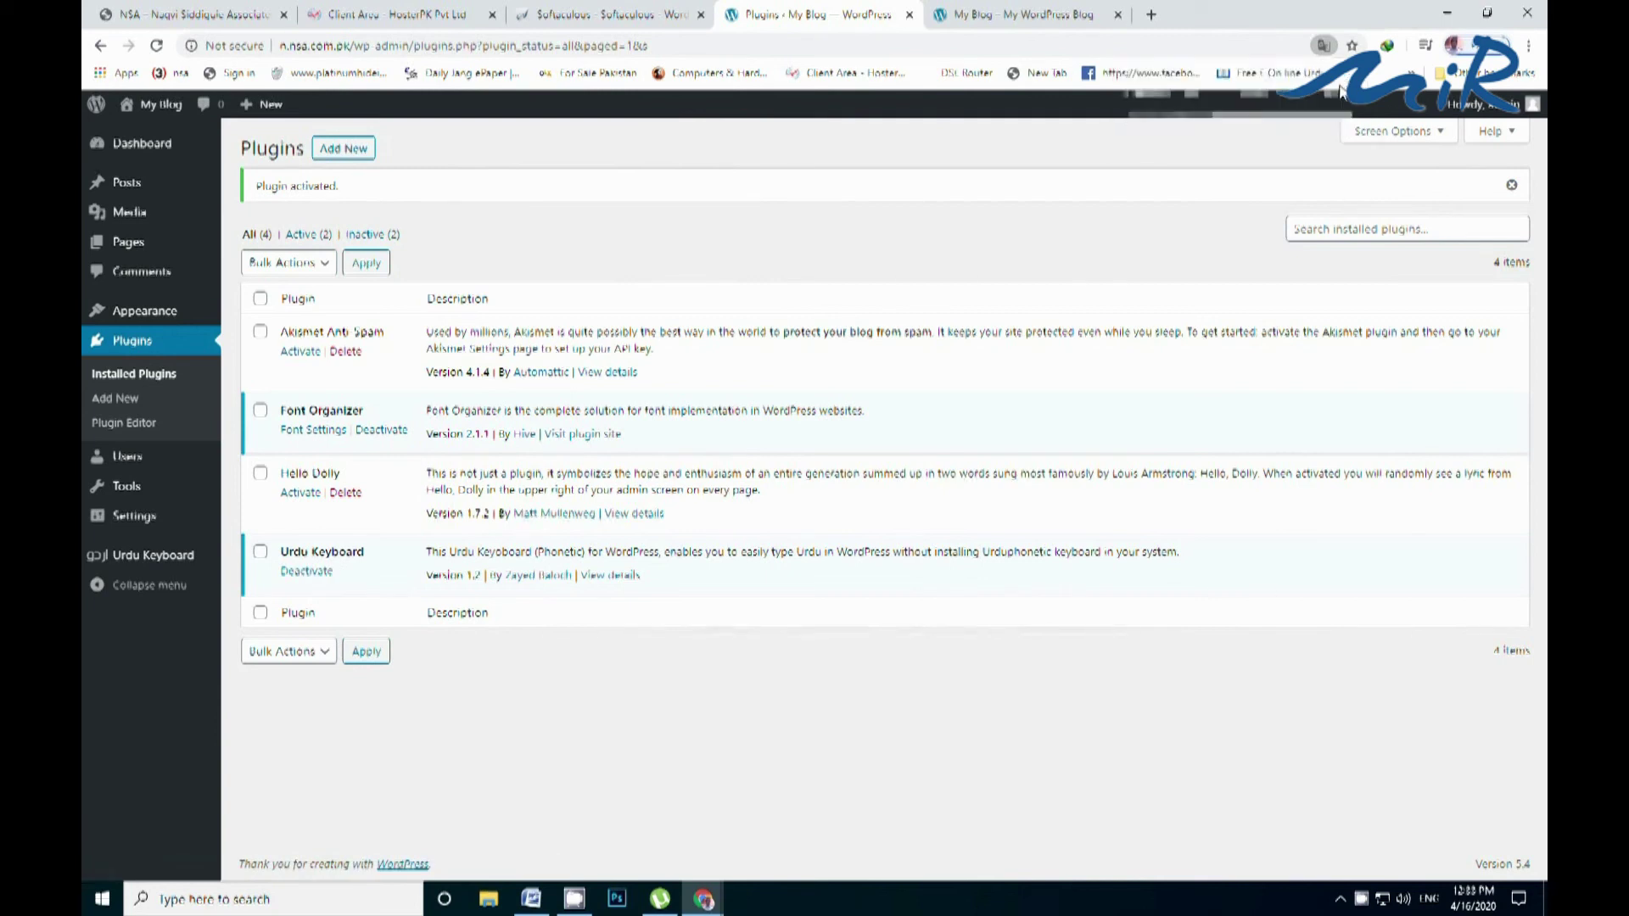
{"action": "left_click", "coordinate": [1009, 14]}
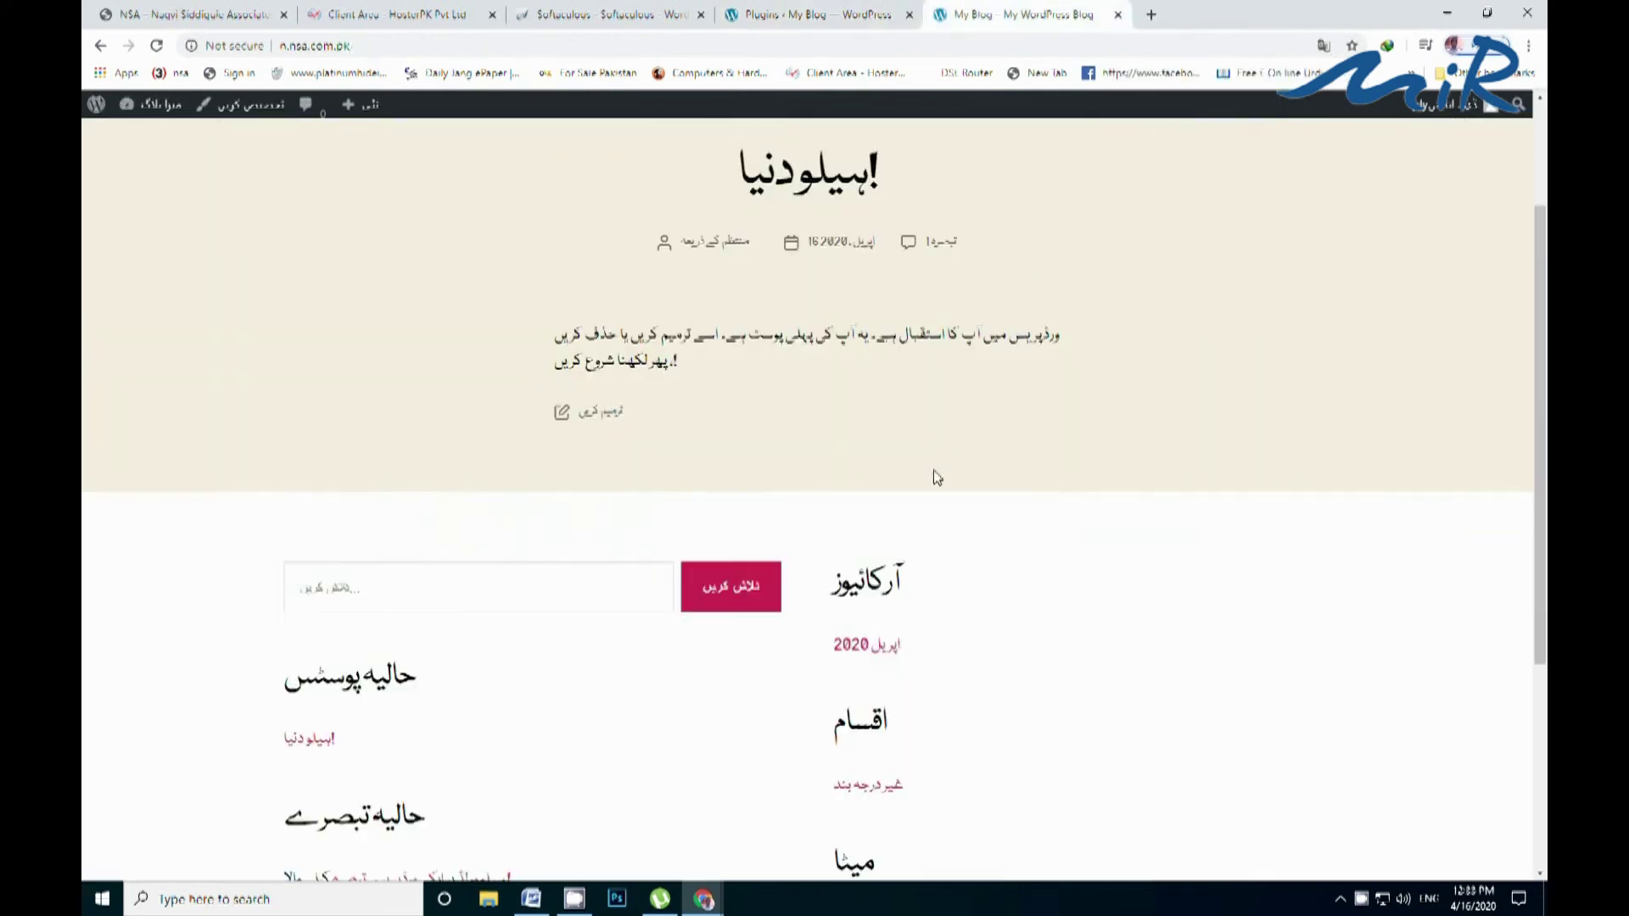